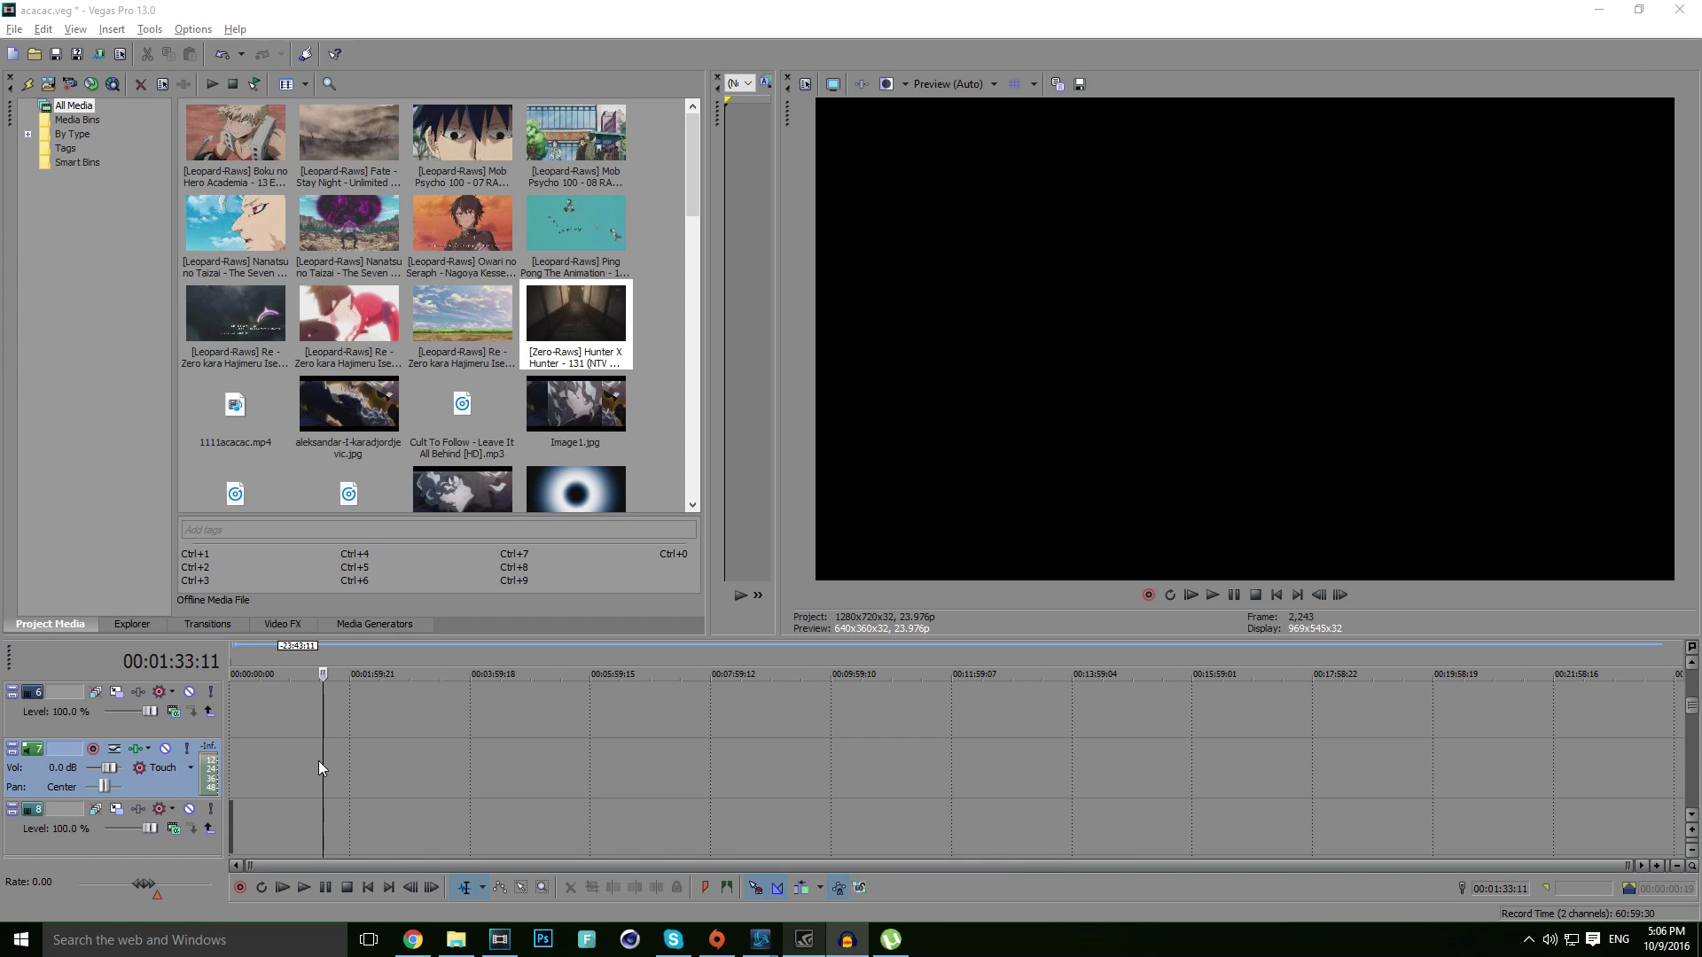
- Try the Simple preset of the 3D Blinds transition between the first clips on track 8 and play the result
click(232, 753)
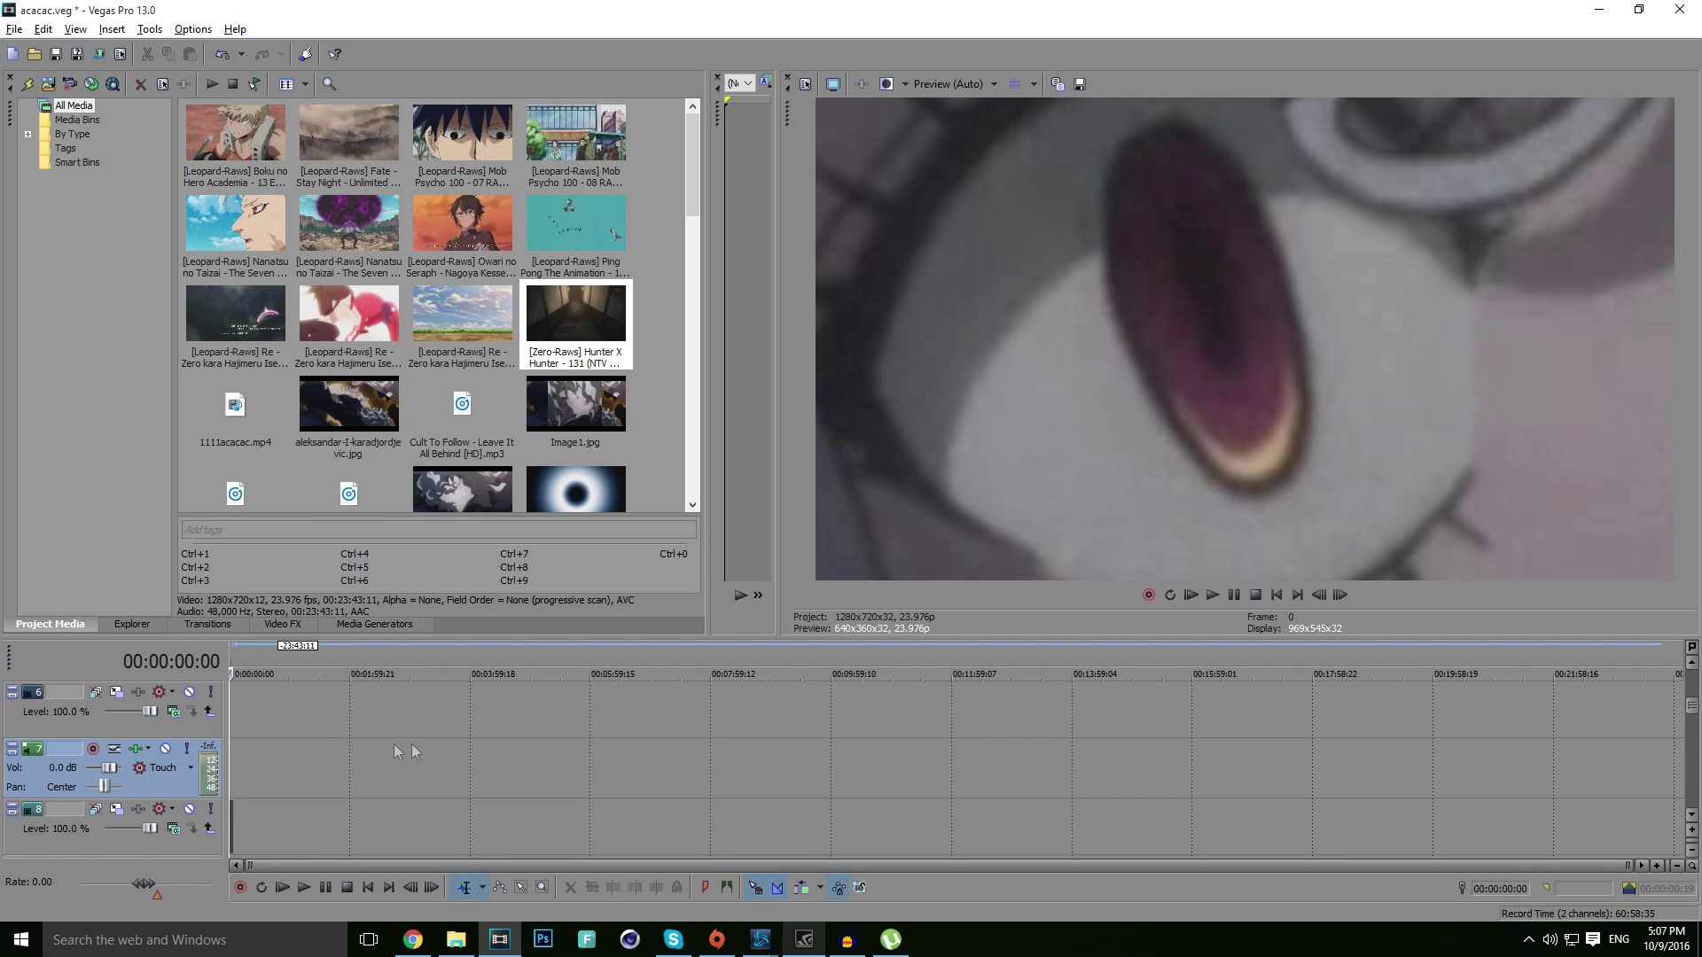
scroll(413, 750, up, 10)
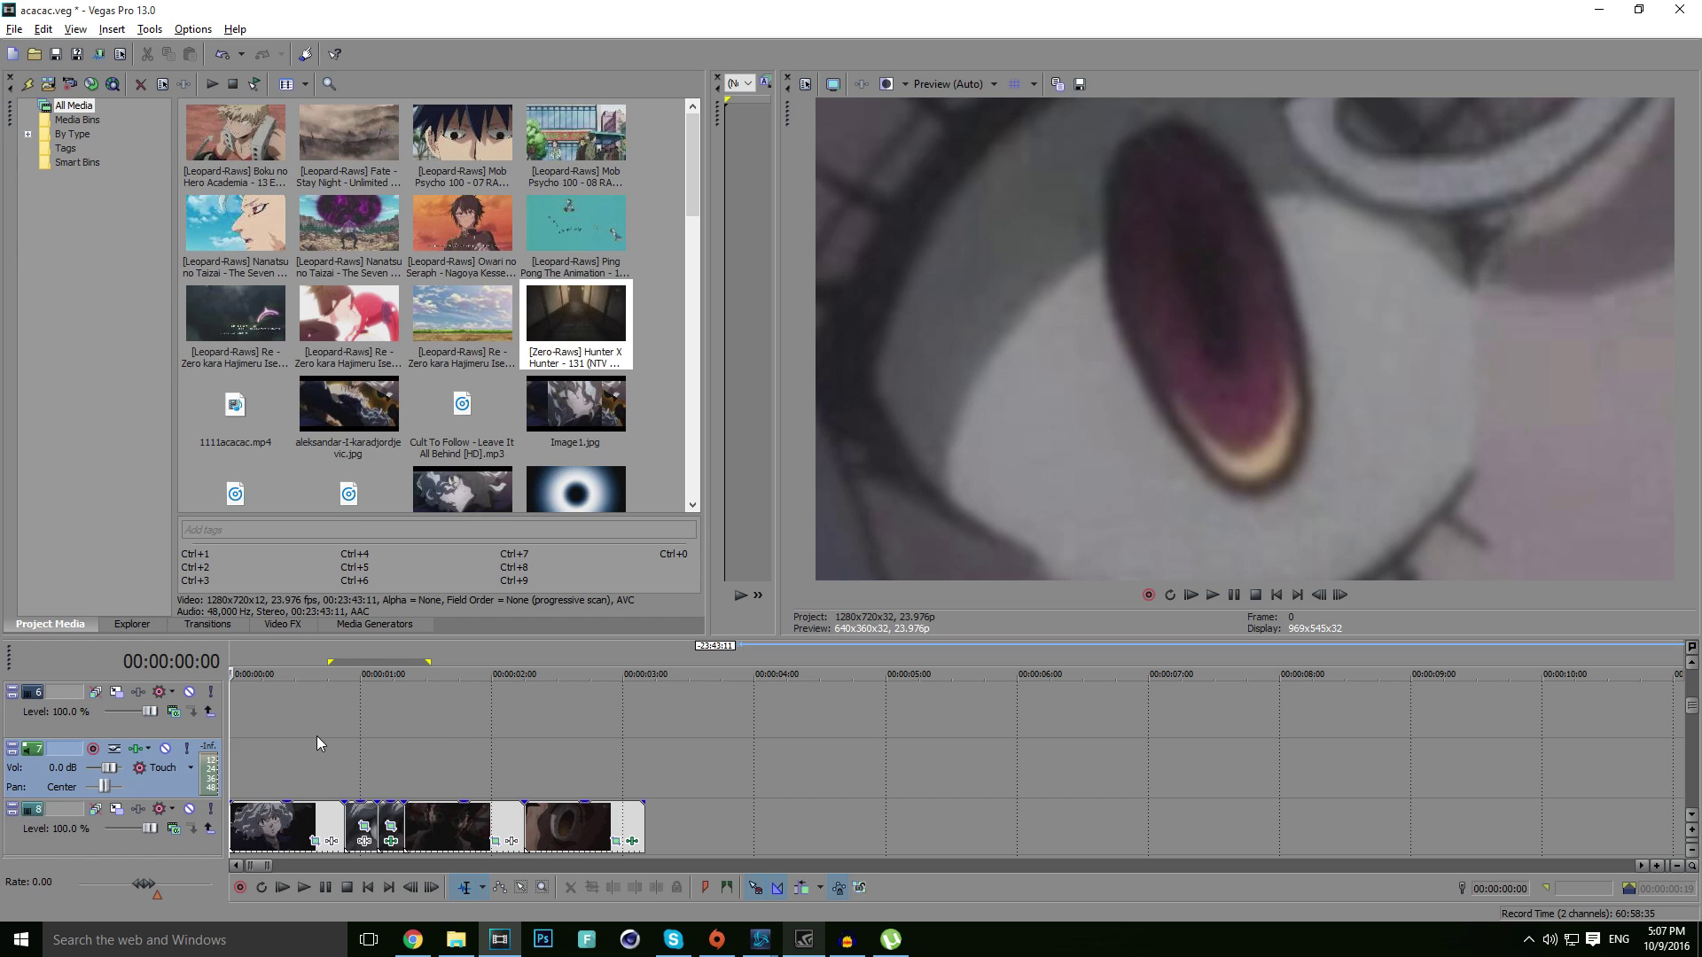
click(316, 736)
click(228, 625)
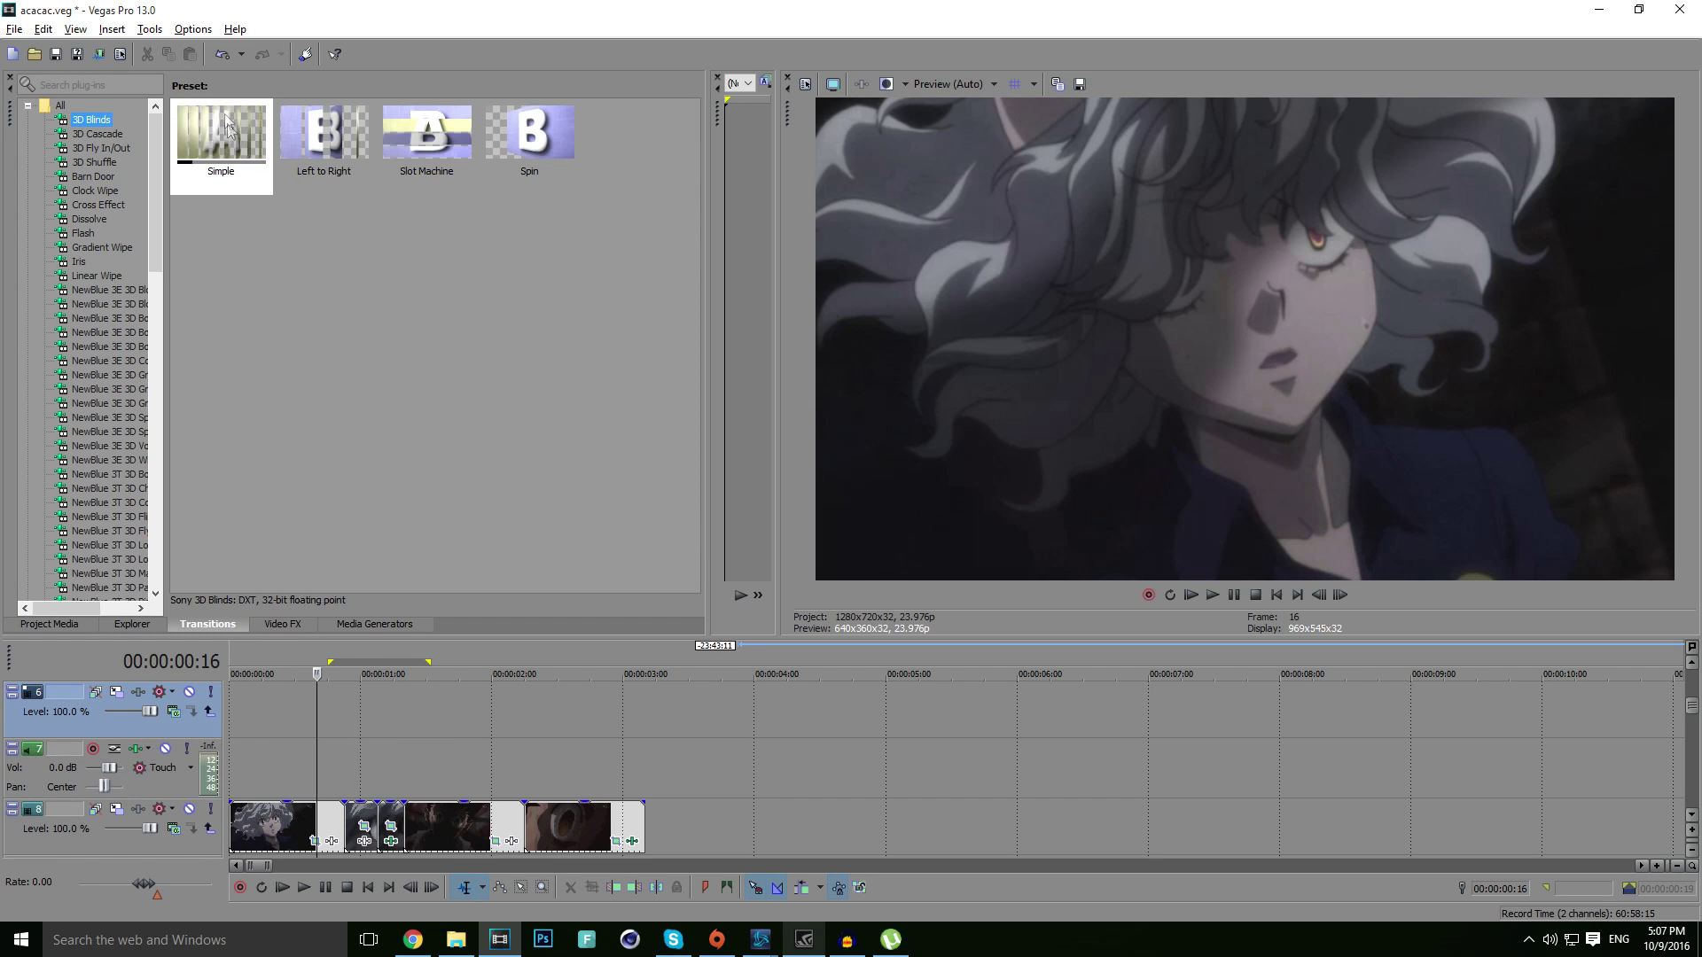
drag(233, 150, 351, 825)
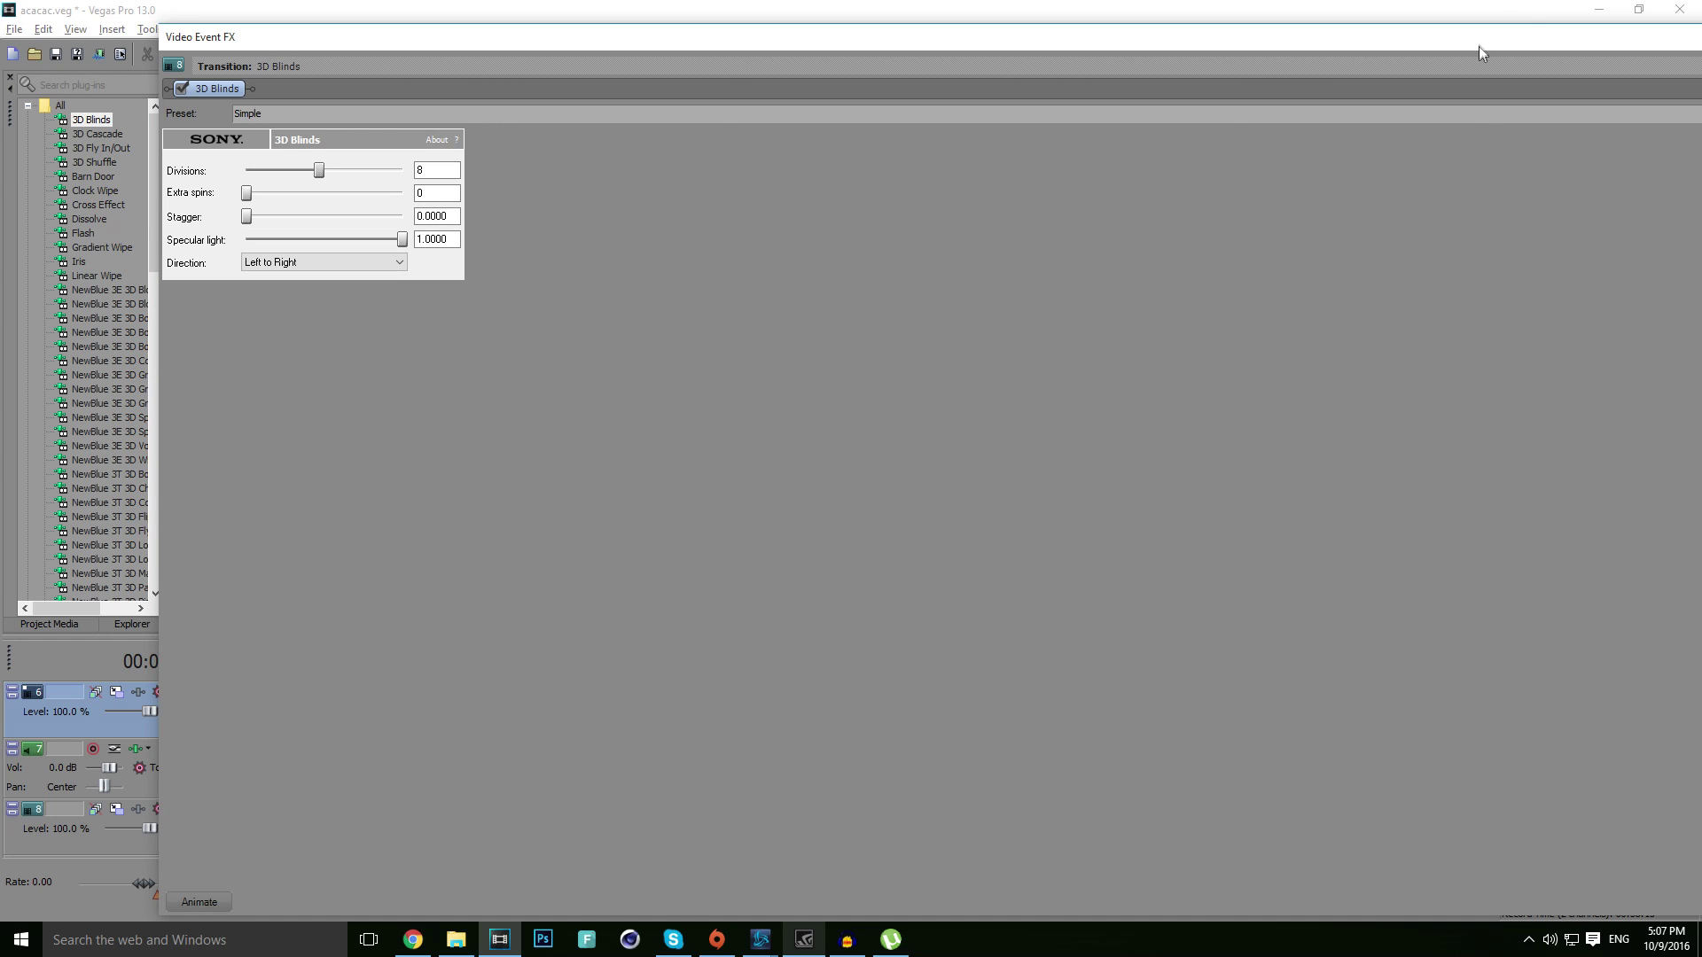
key(alt+F4)
click(263, 760)
key(space)
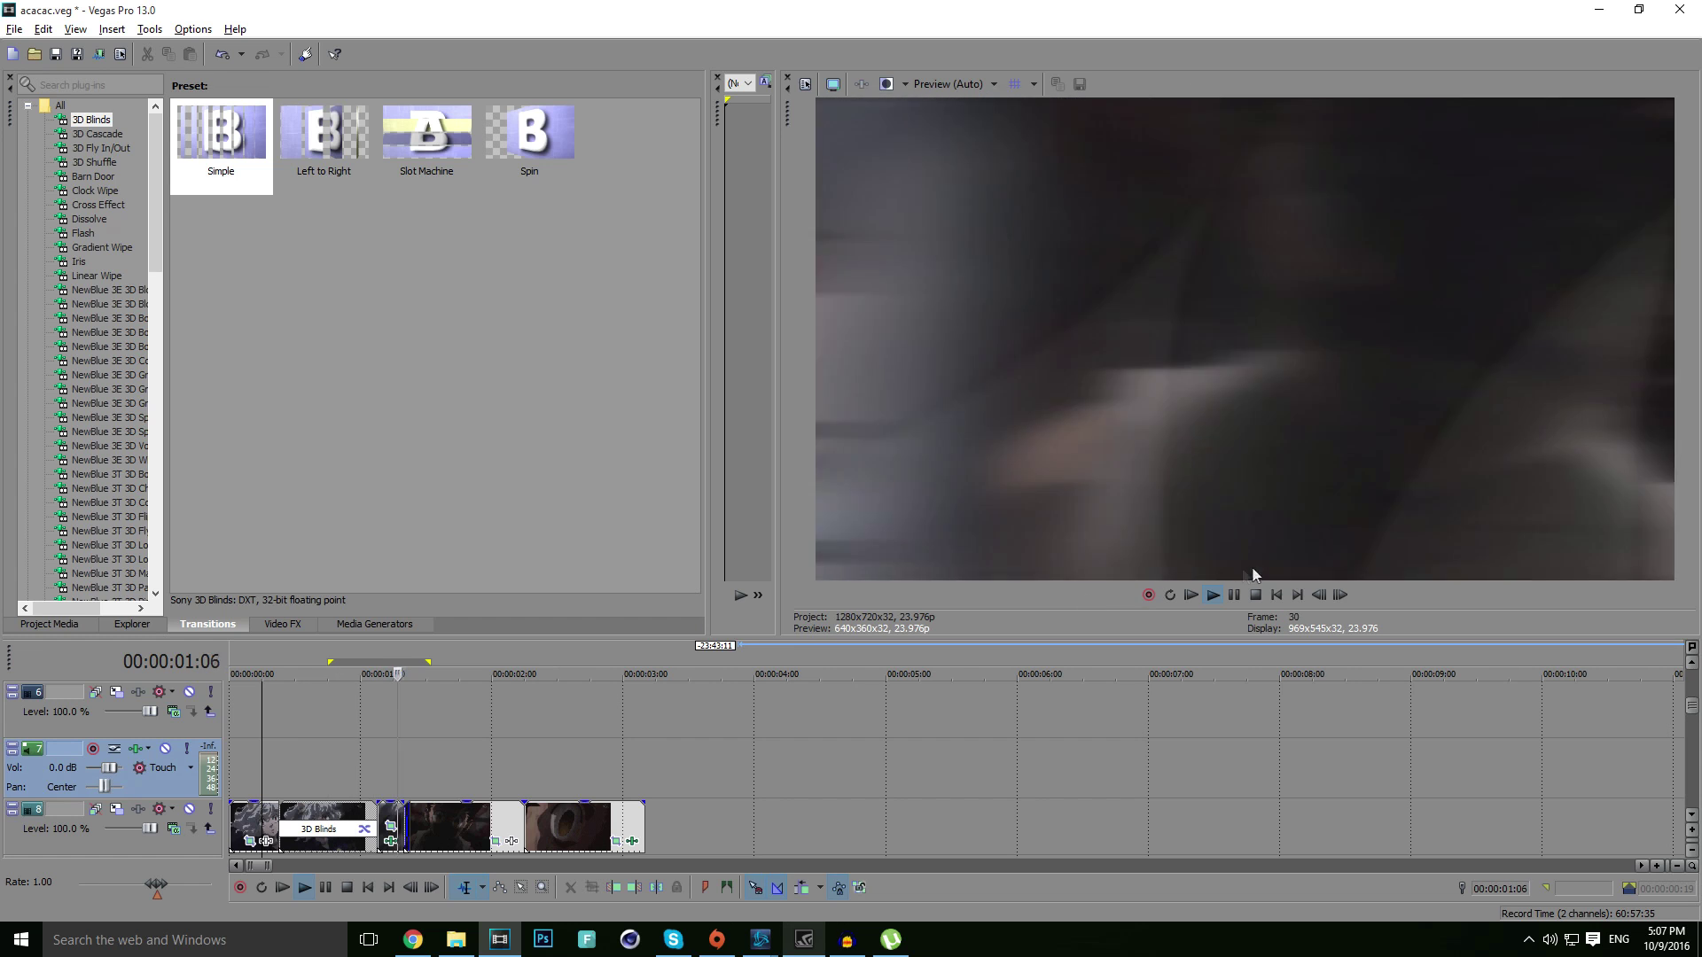
click(1234, 595)
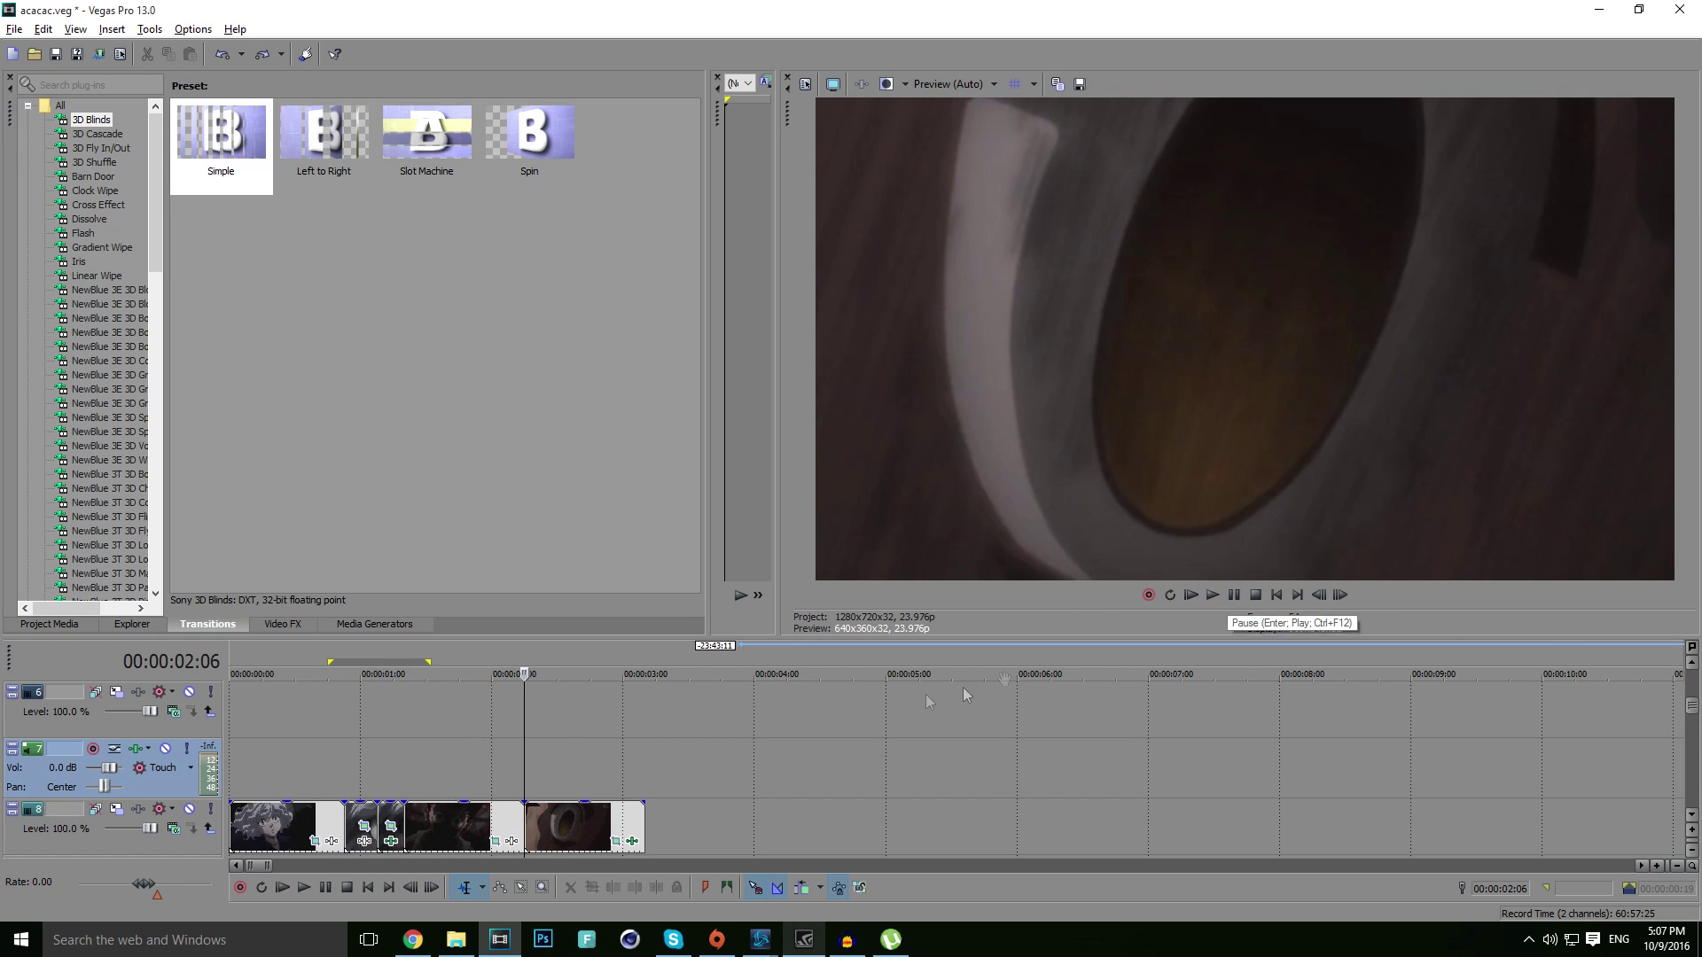
- Play back the transition region on track 8 from 00:00:00:17 to 00:00:01:13
drag(328, 763, 419, 761)
key(space)
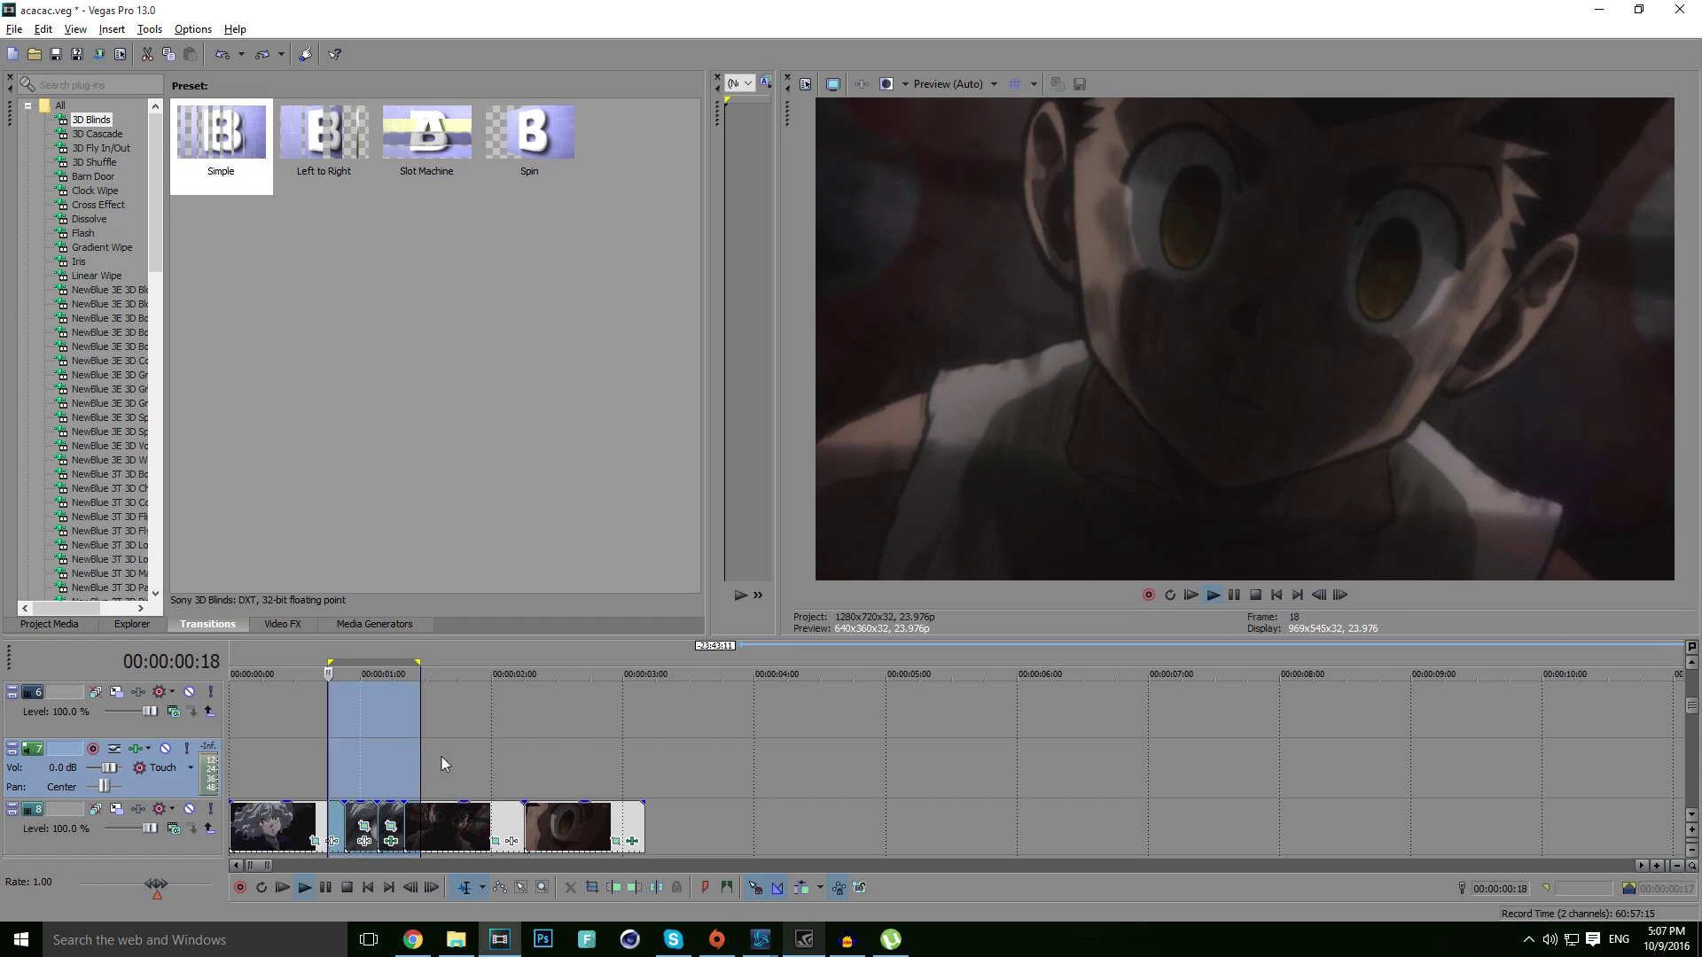
click(324, 754)
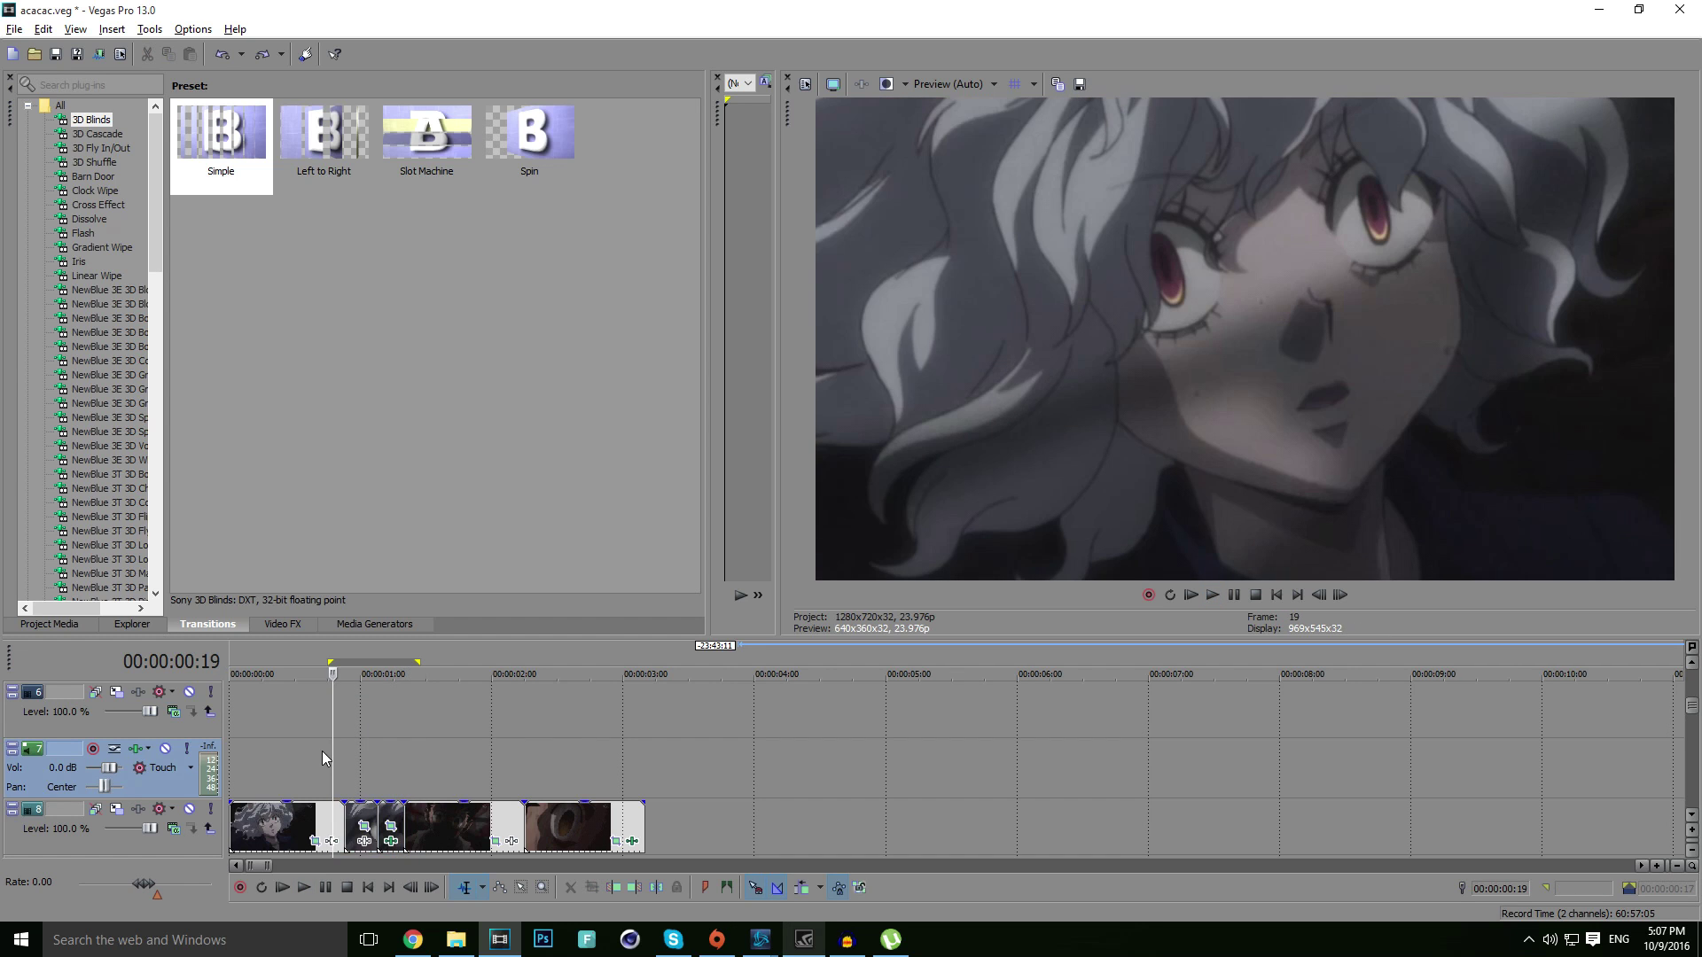
drag(321, 752, 431, 770)
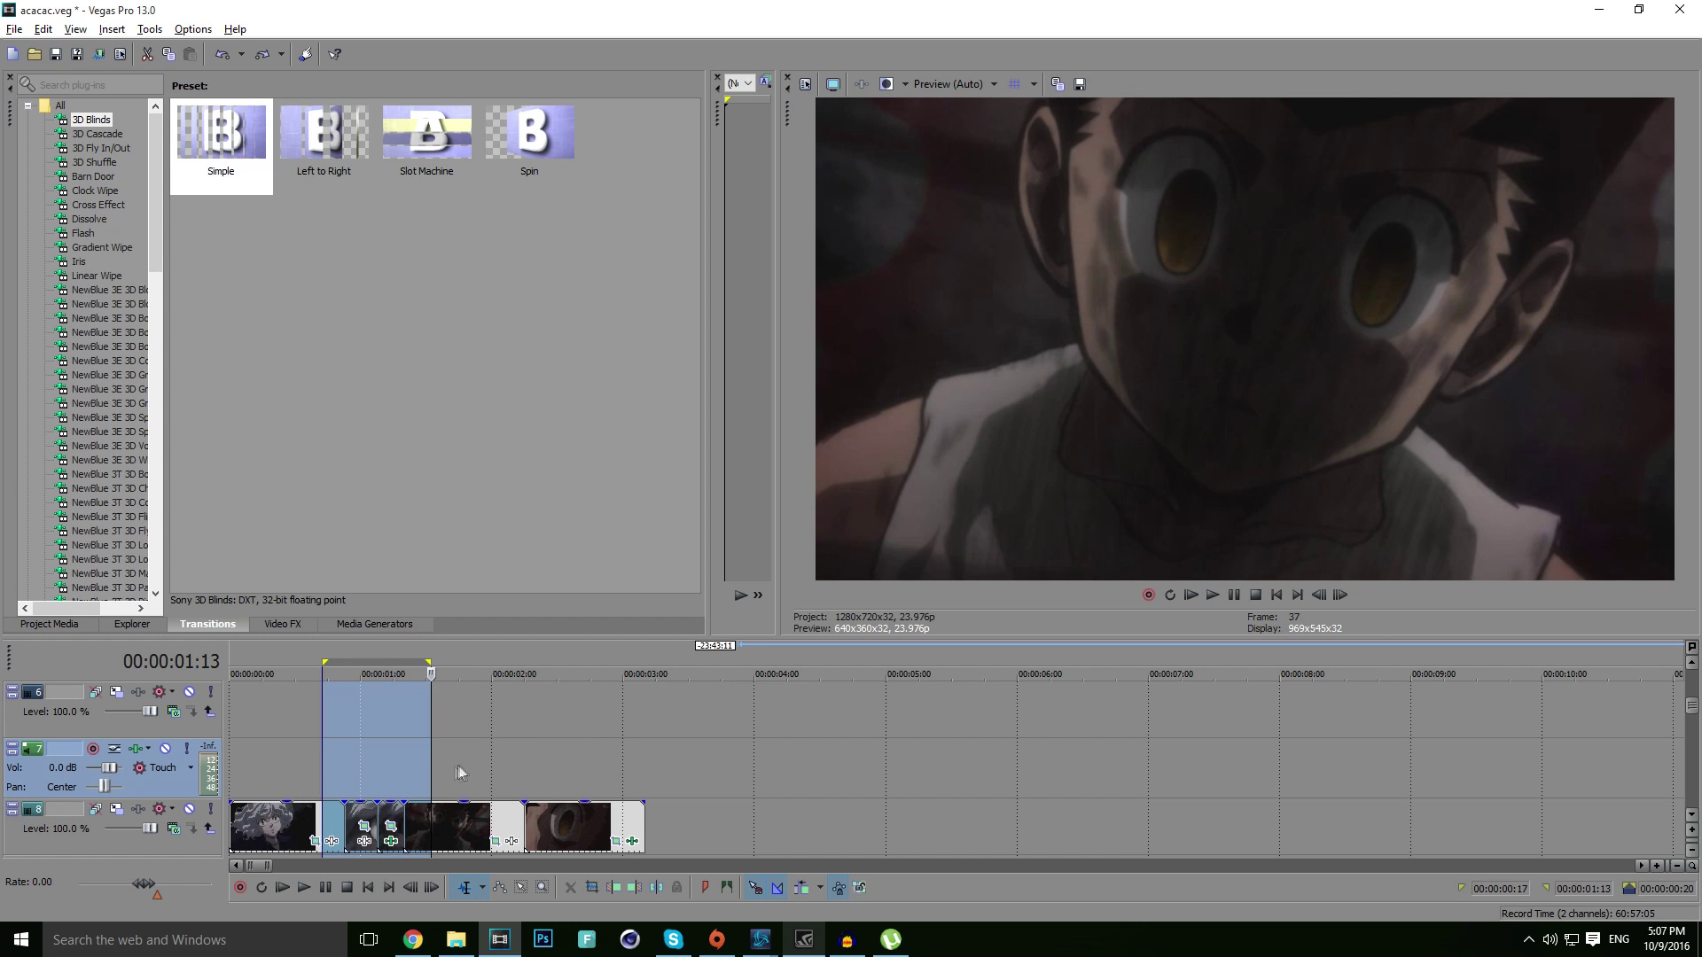
key(space)
click(524, 753)
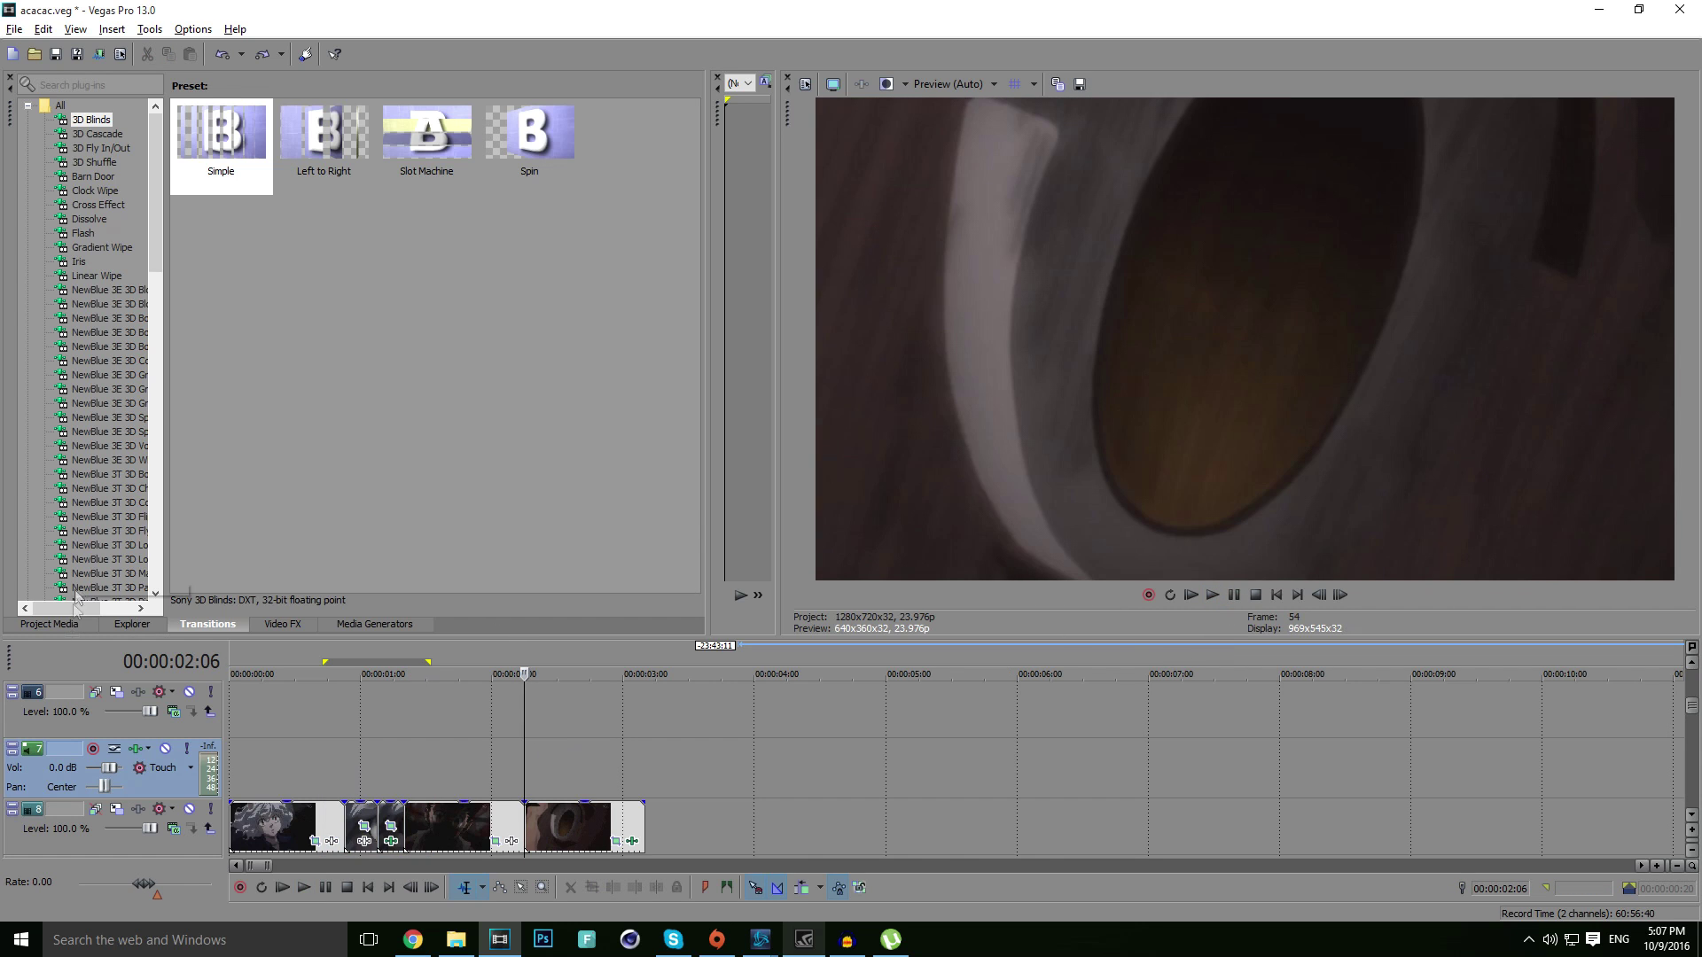
- Add the [Zero-Raws] Hunter X Hunter - 131 video to track 6 at about 00:00:05:00 and delete its audio
click(50, 624)
drag(599, 354, 954, 749)
scroll(953, 749, down, 3)
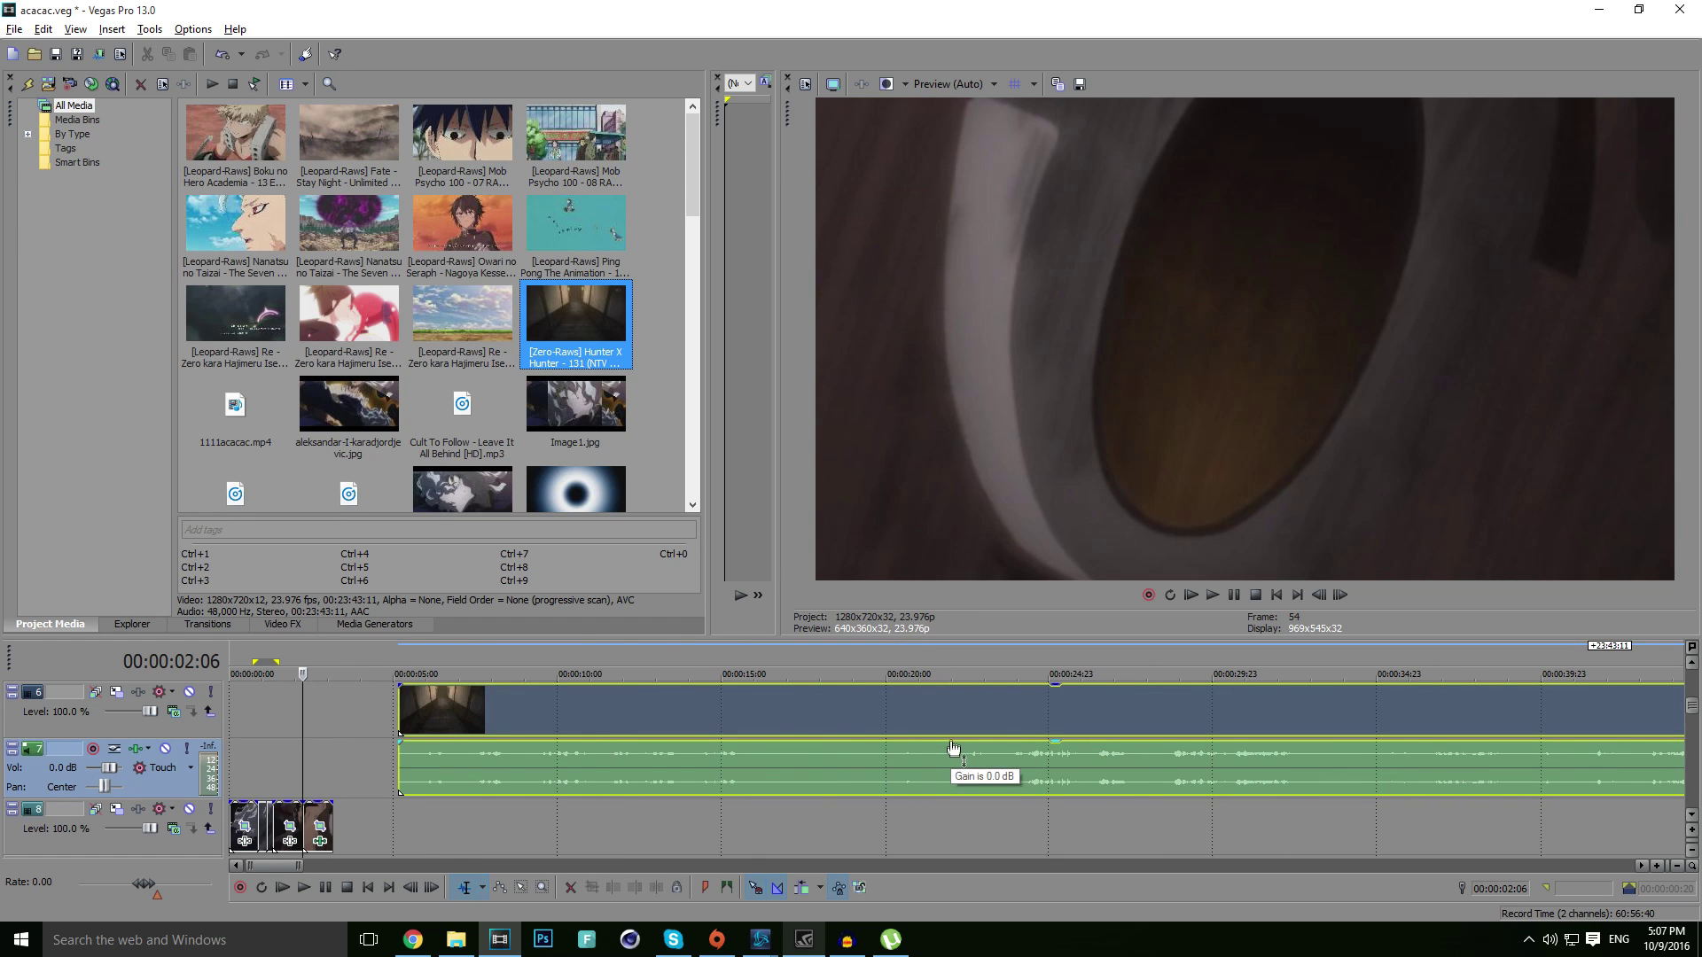
click(809, 773)
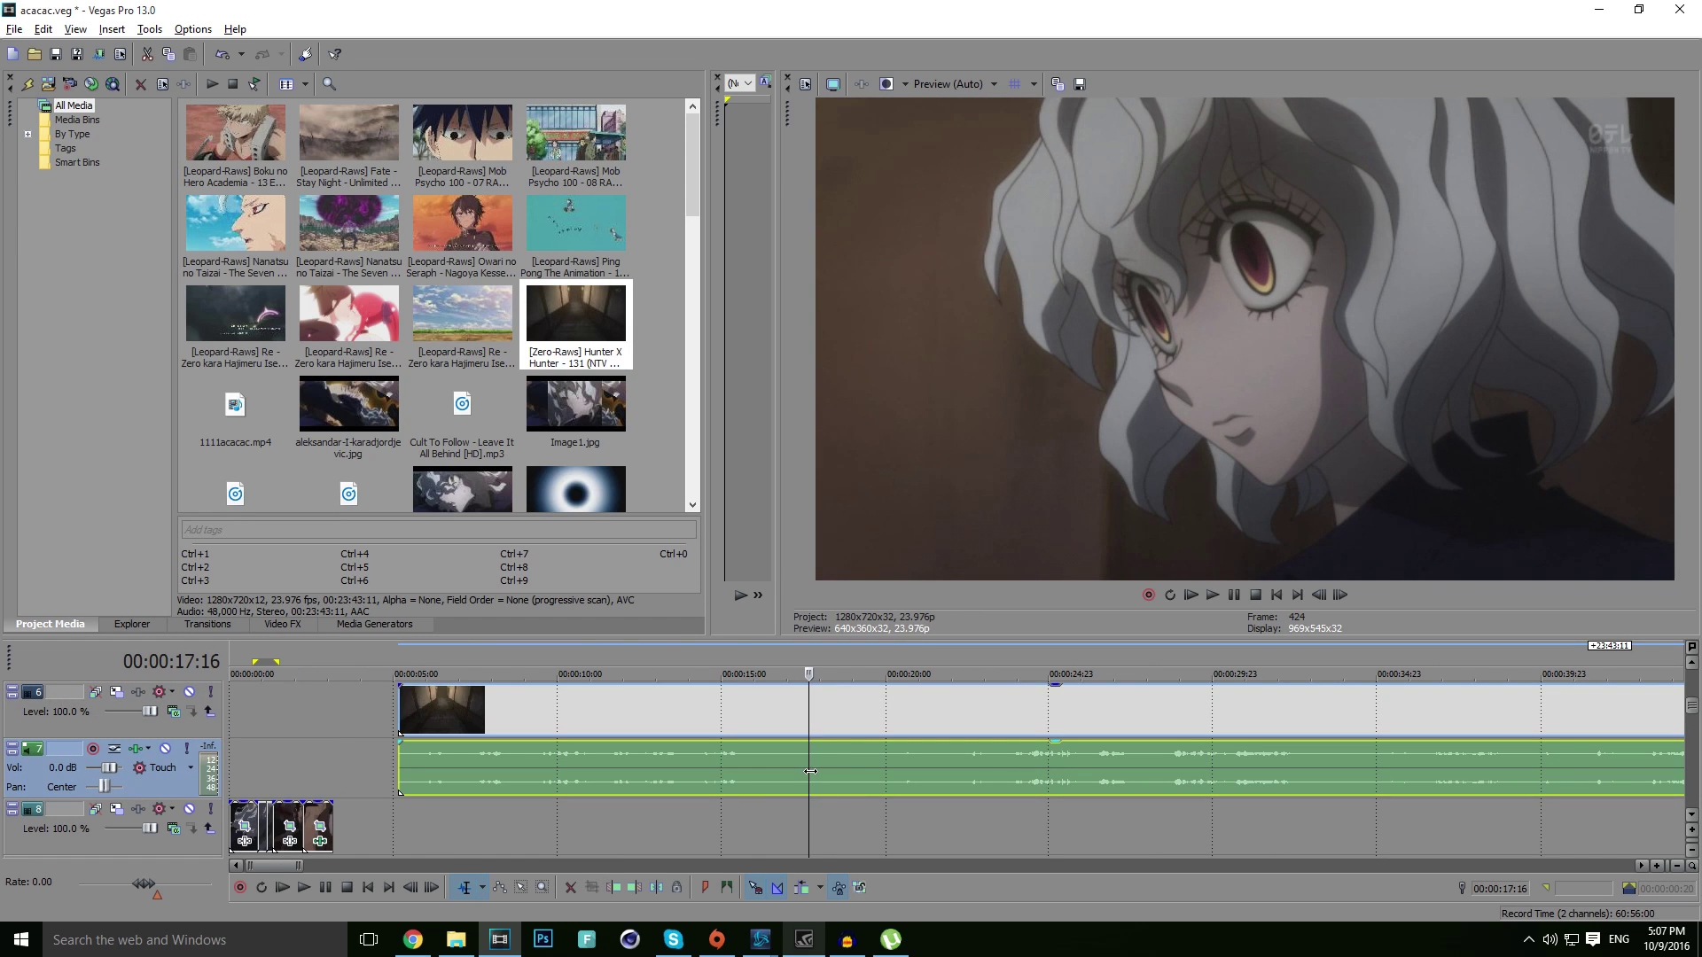
key(Delete)
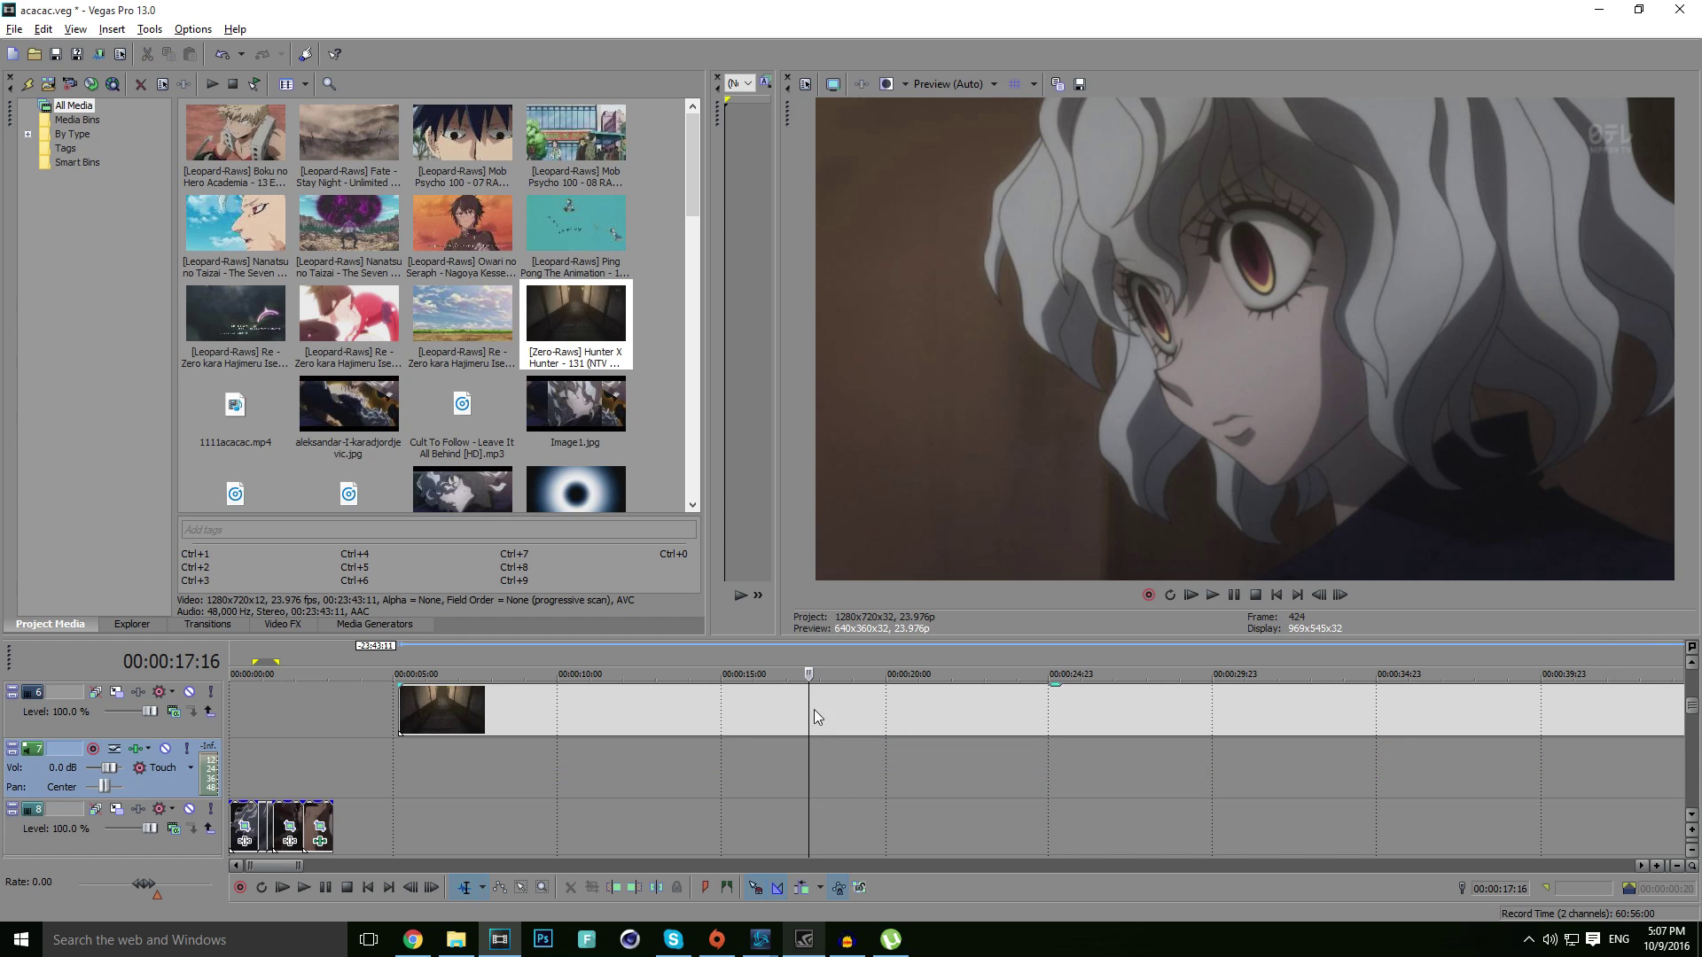
- Split the episode clip on track 6 shortly before the fight scene and delete everything ahead of the cut
click(814, 710)
scroll(1055, 701, down, 3)
scroll(902, 731, down, 3)
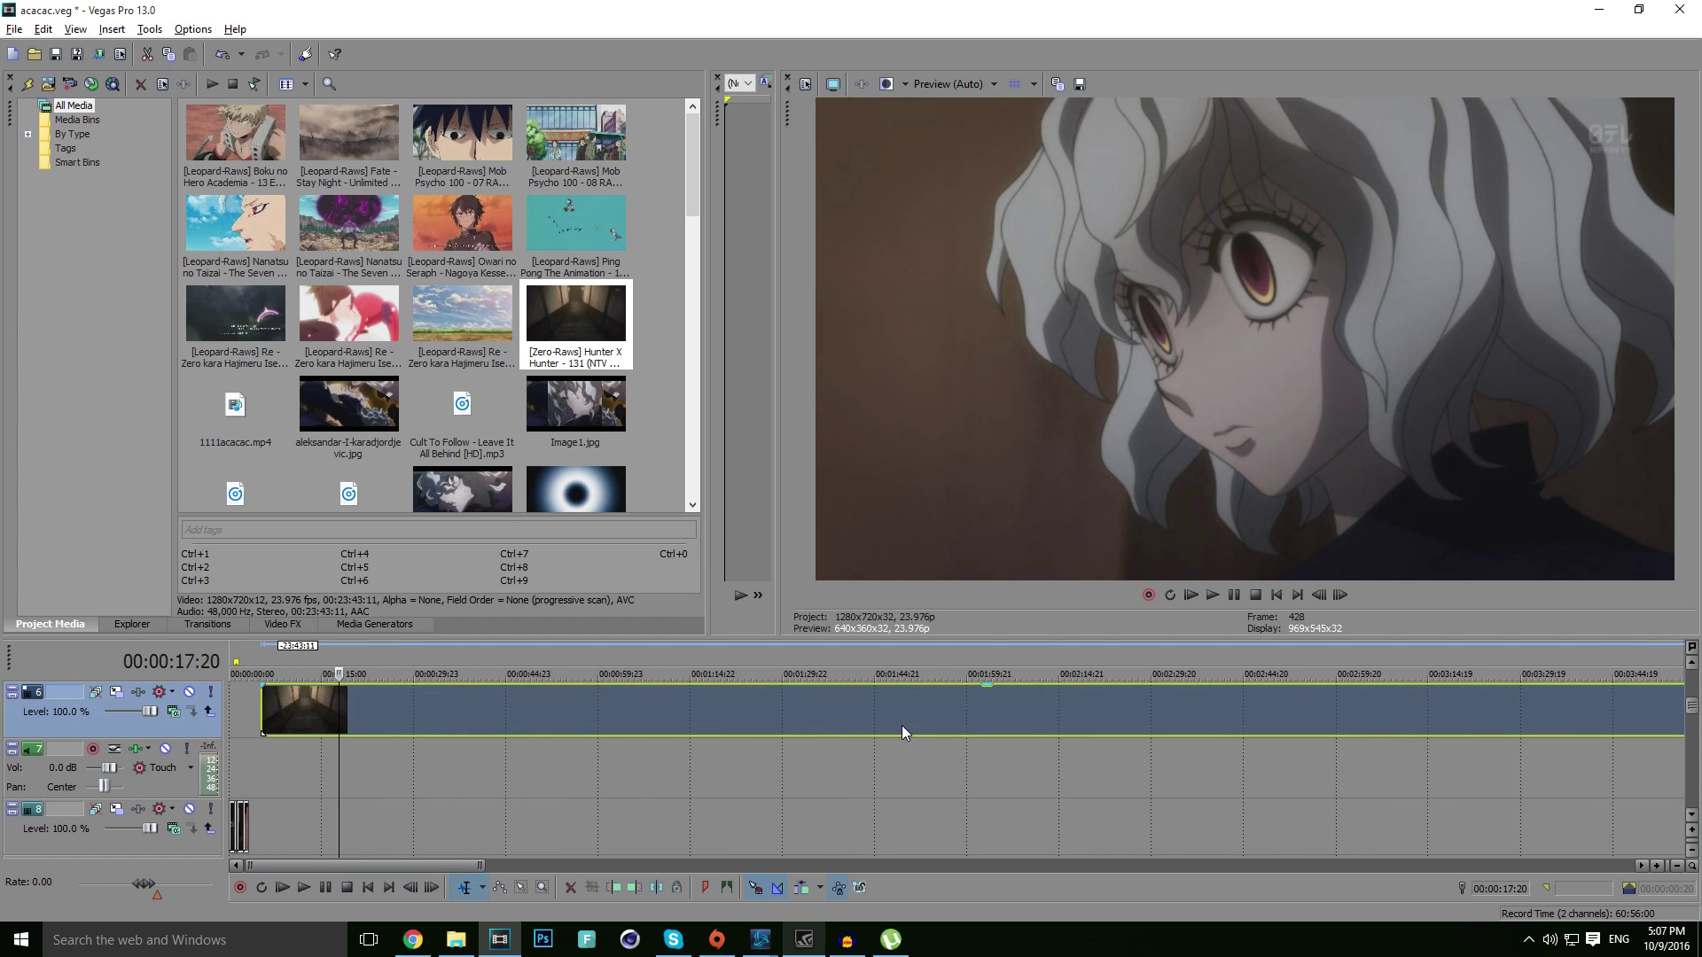
click(1072, 709)
scroll(1068, 713, down, 6)
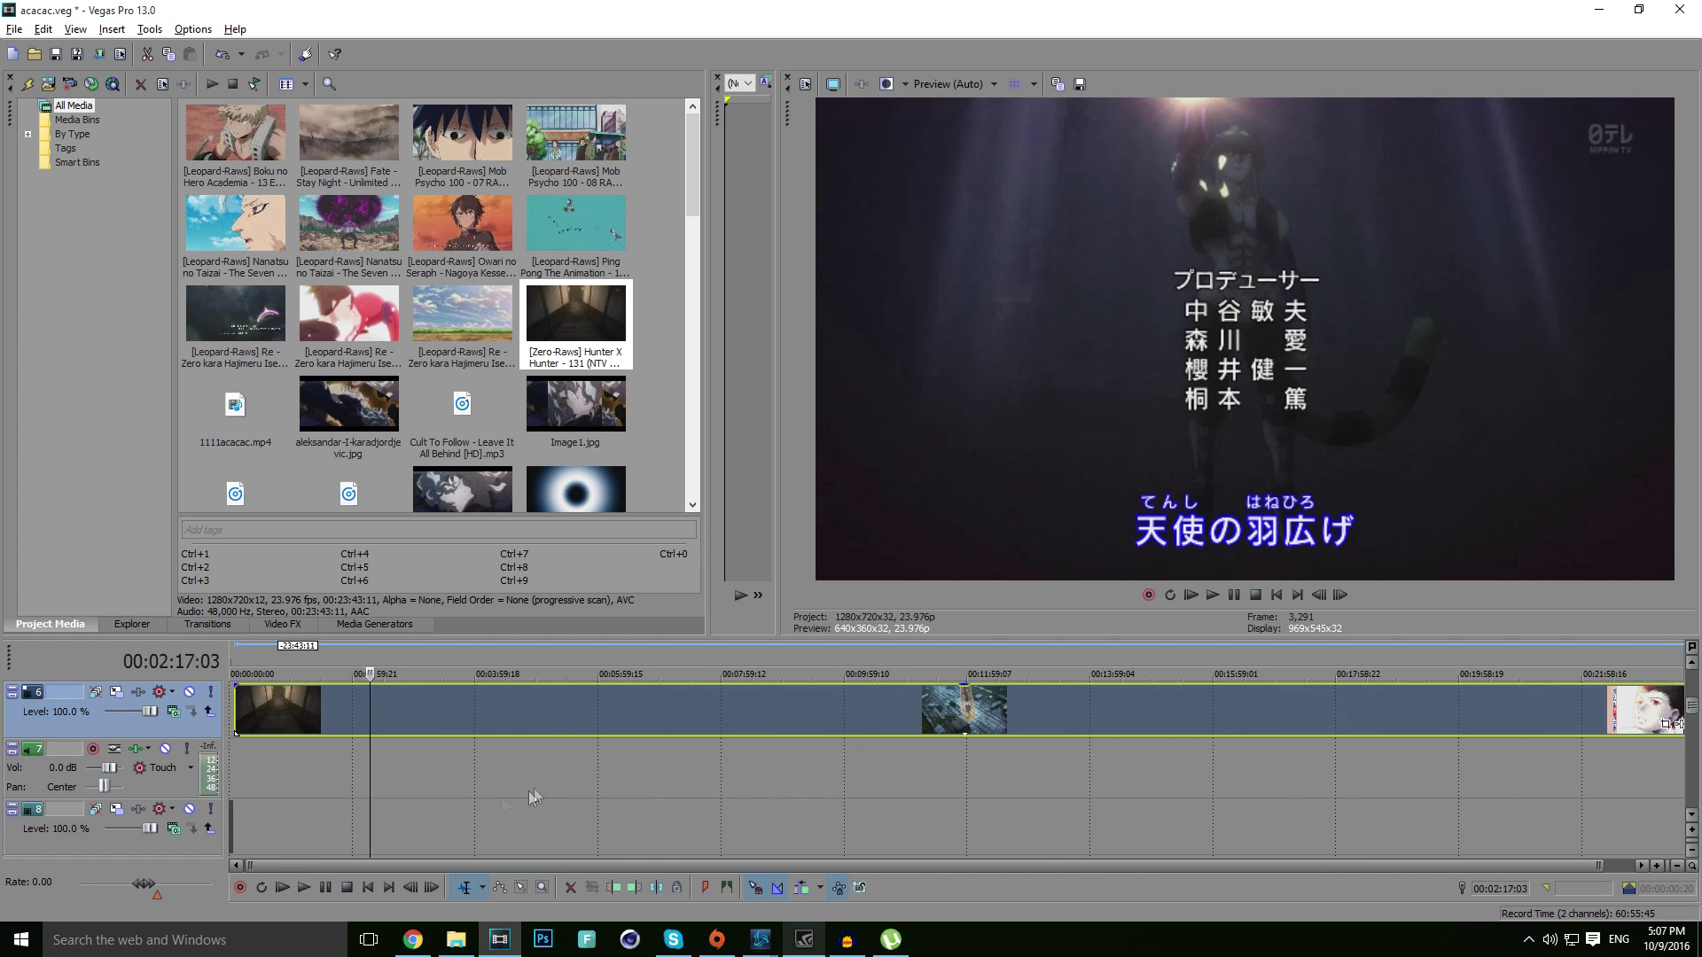
drag(372, 793, 724, 788)
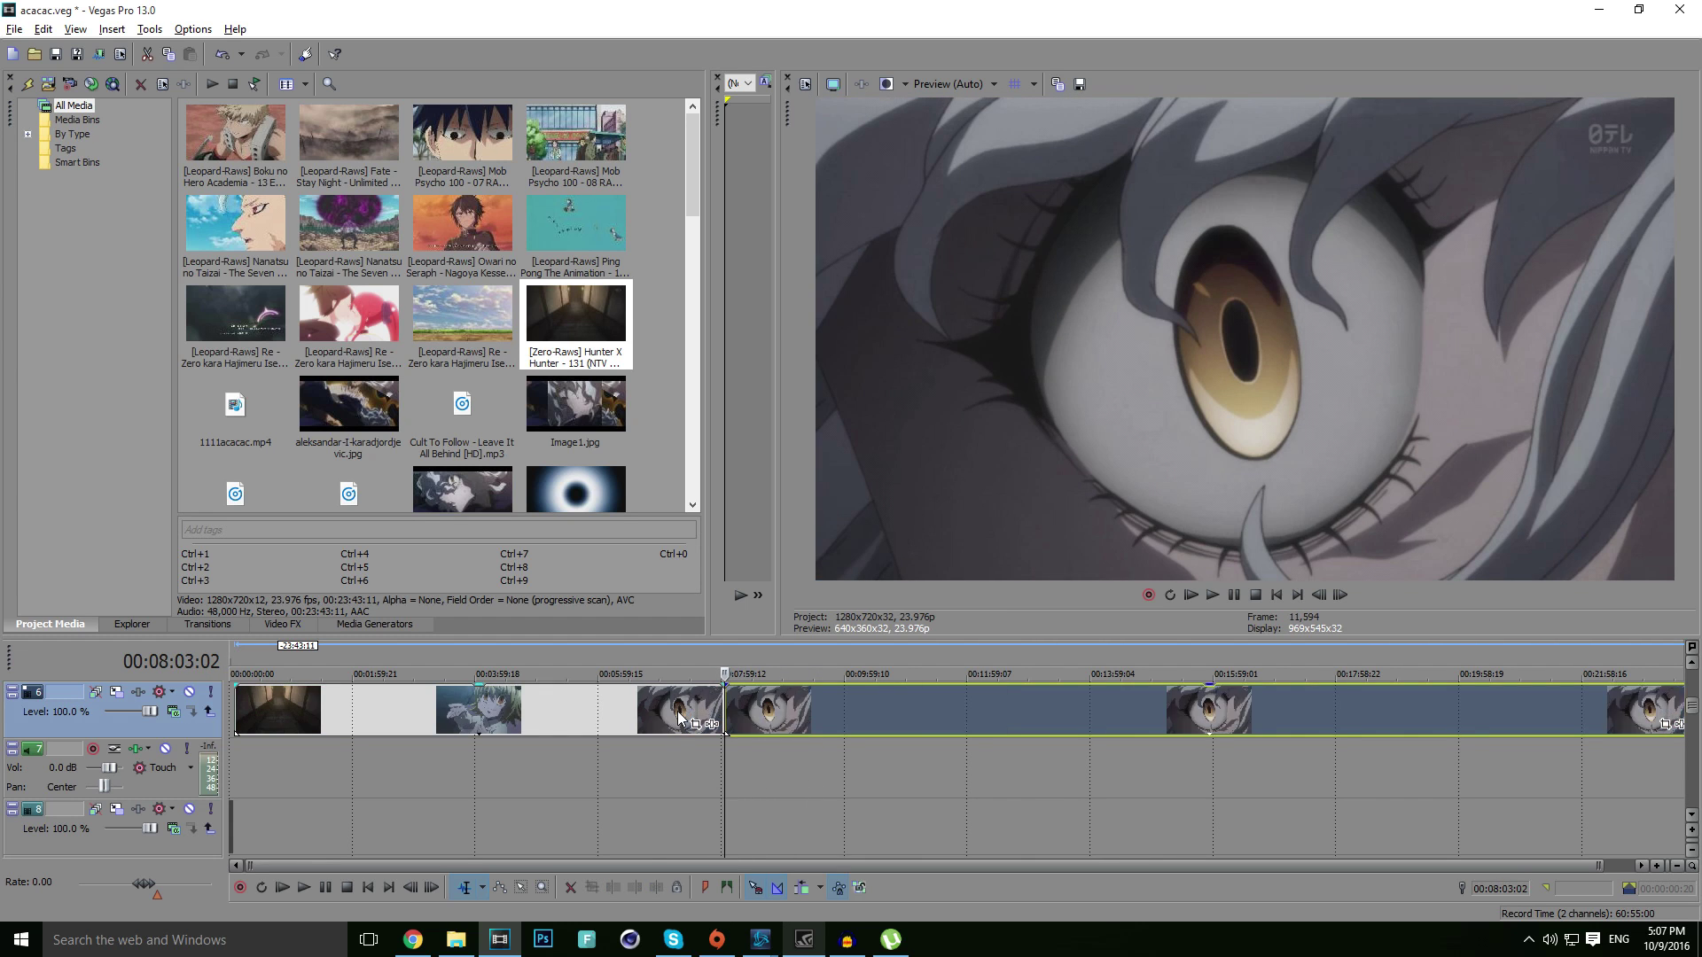
click(653, 695)
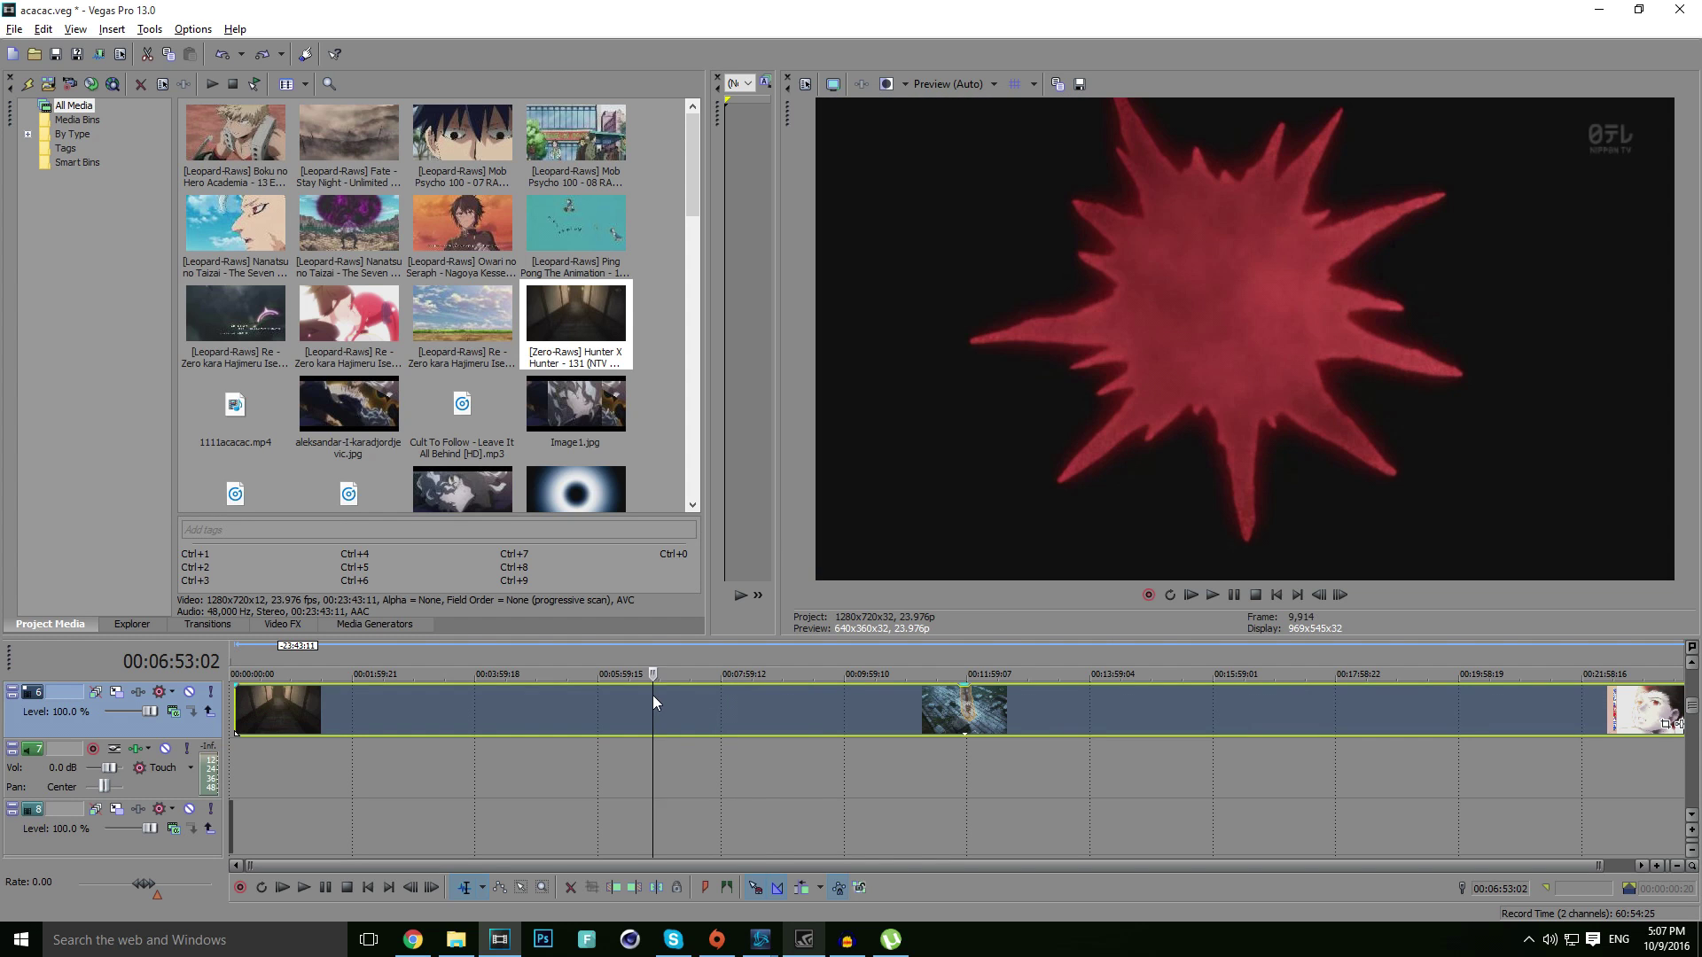
click(679, 699)
click(600, 706)
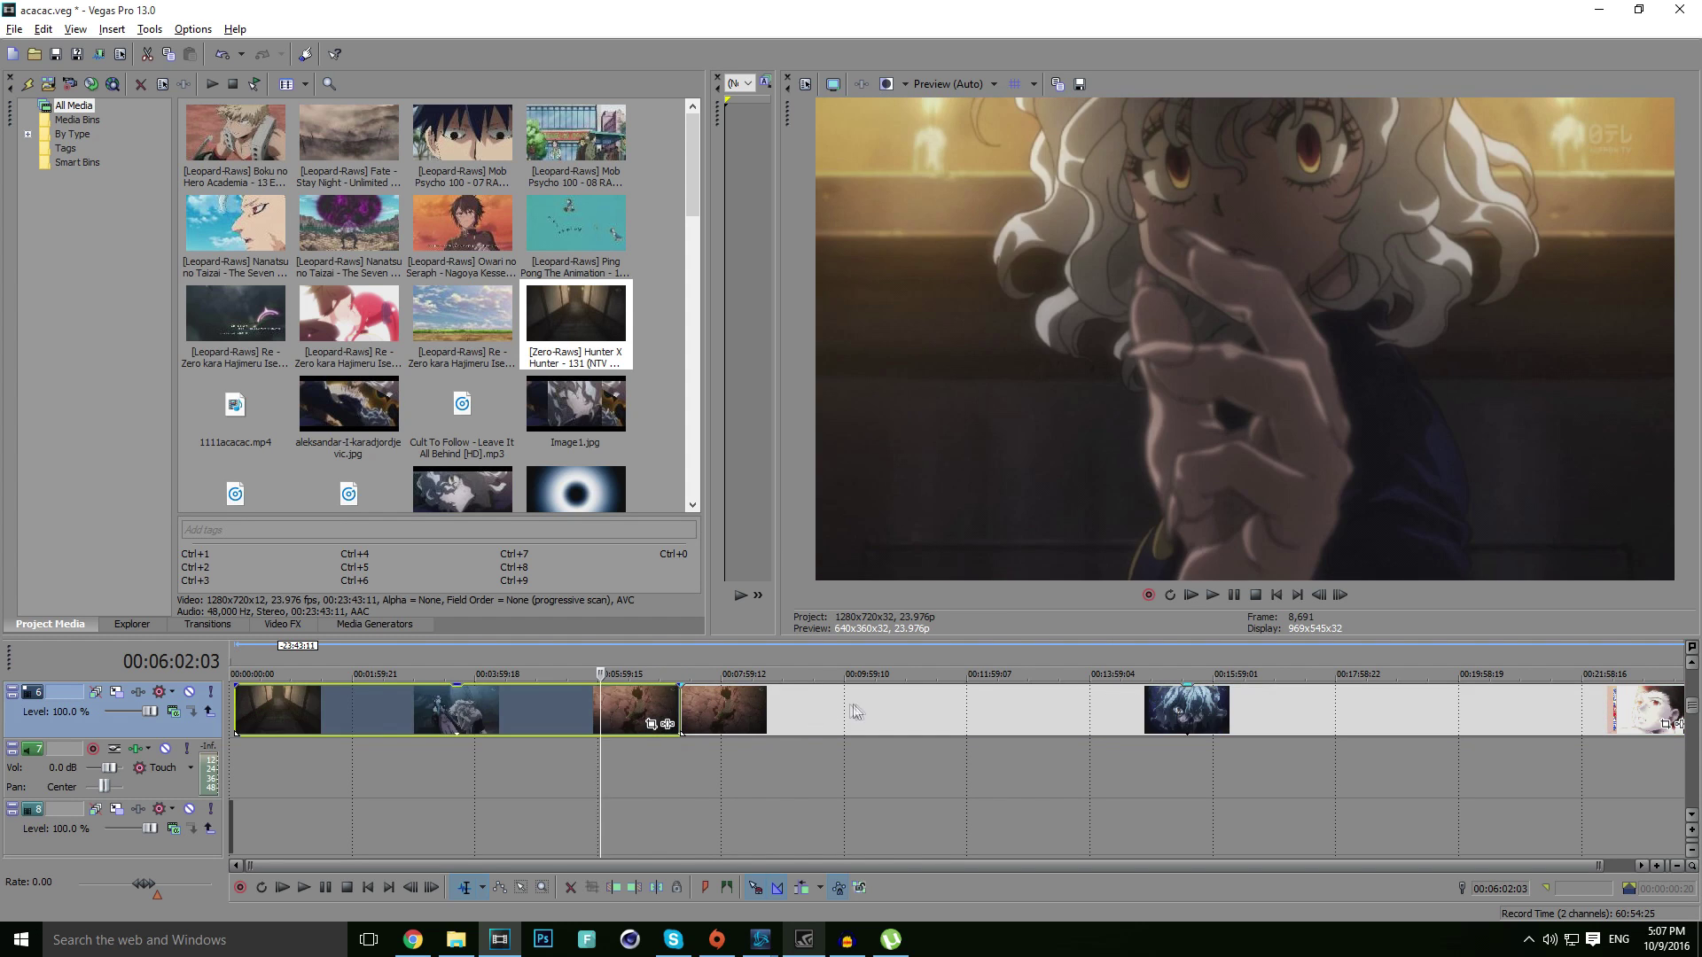
key(Delete)
- Split the remaining episode clip well after the fight scene and delete everything following the cut
click(867, 706)
key(s)
click(893, 707)
key(Delete)
- Split the episode clip at 00:08:23:15 and delete the part after the cut
click(795, 706)
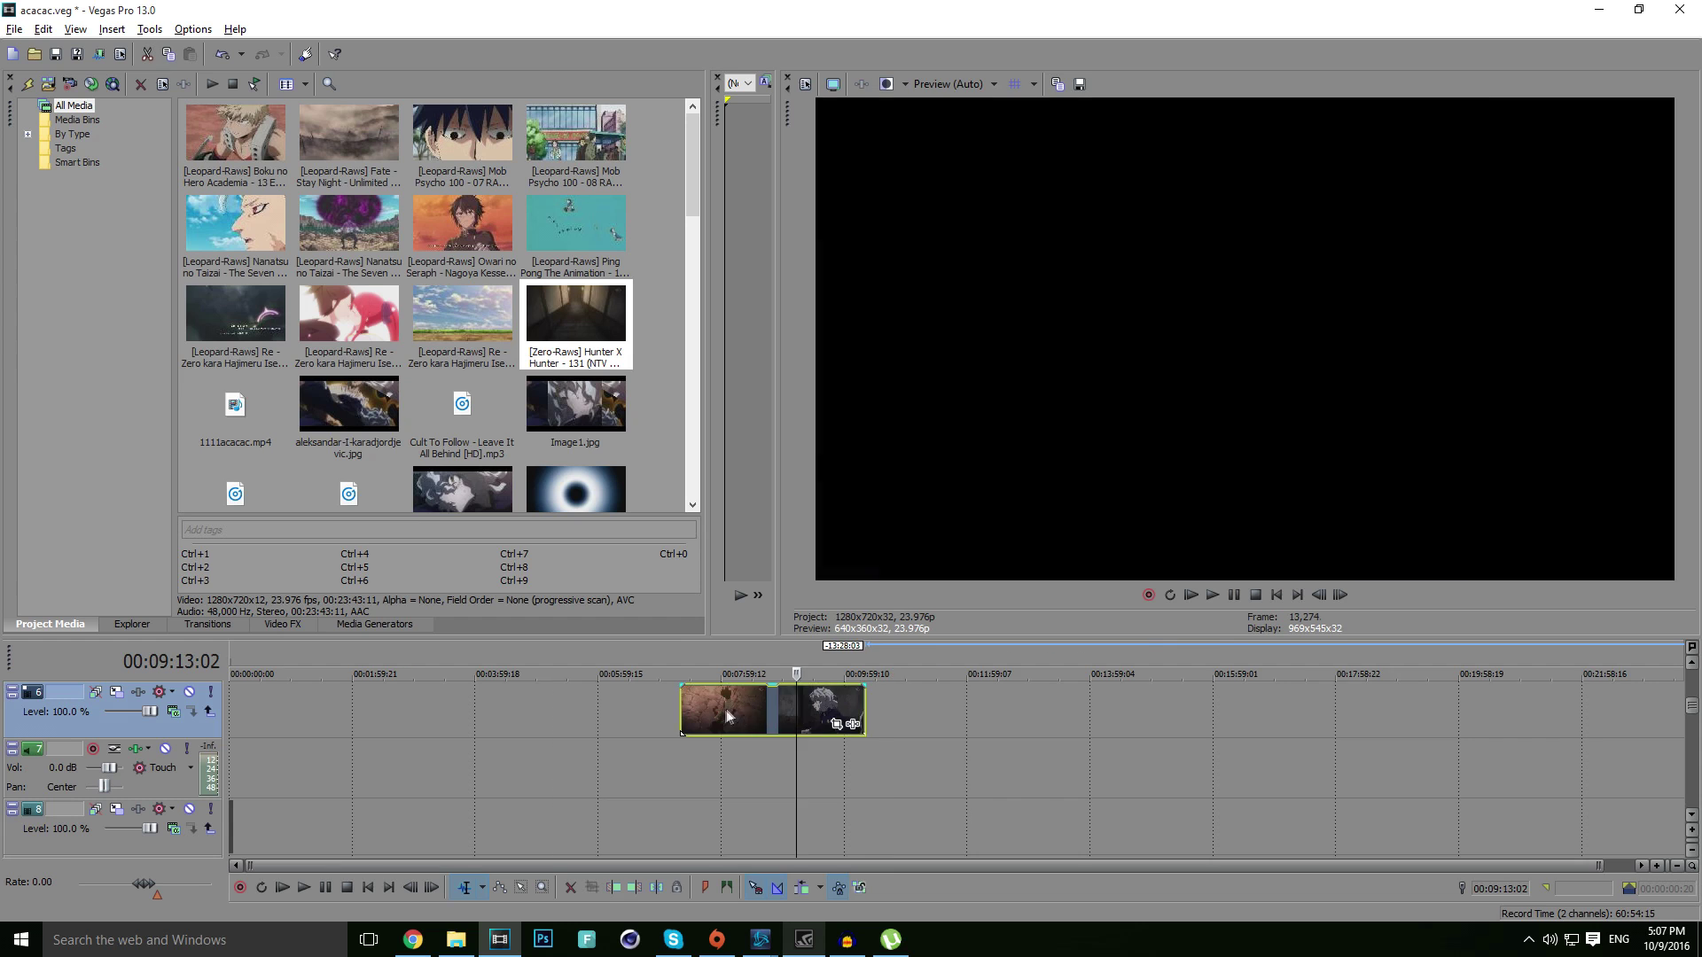
scroll(906, 700, up, 3)
click(743, 710)
key(s)
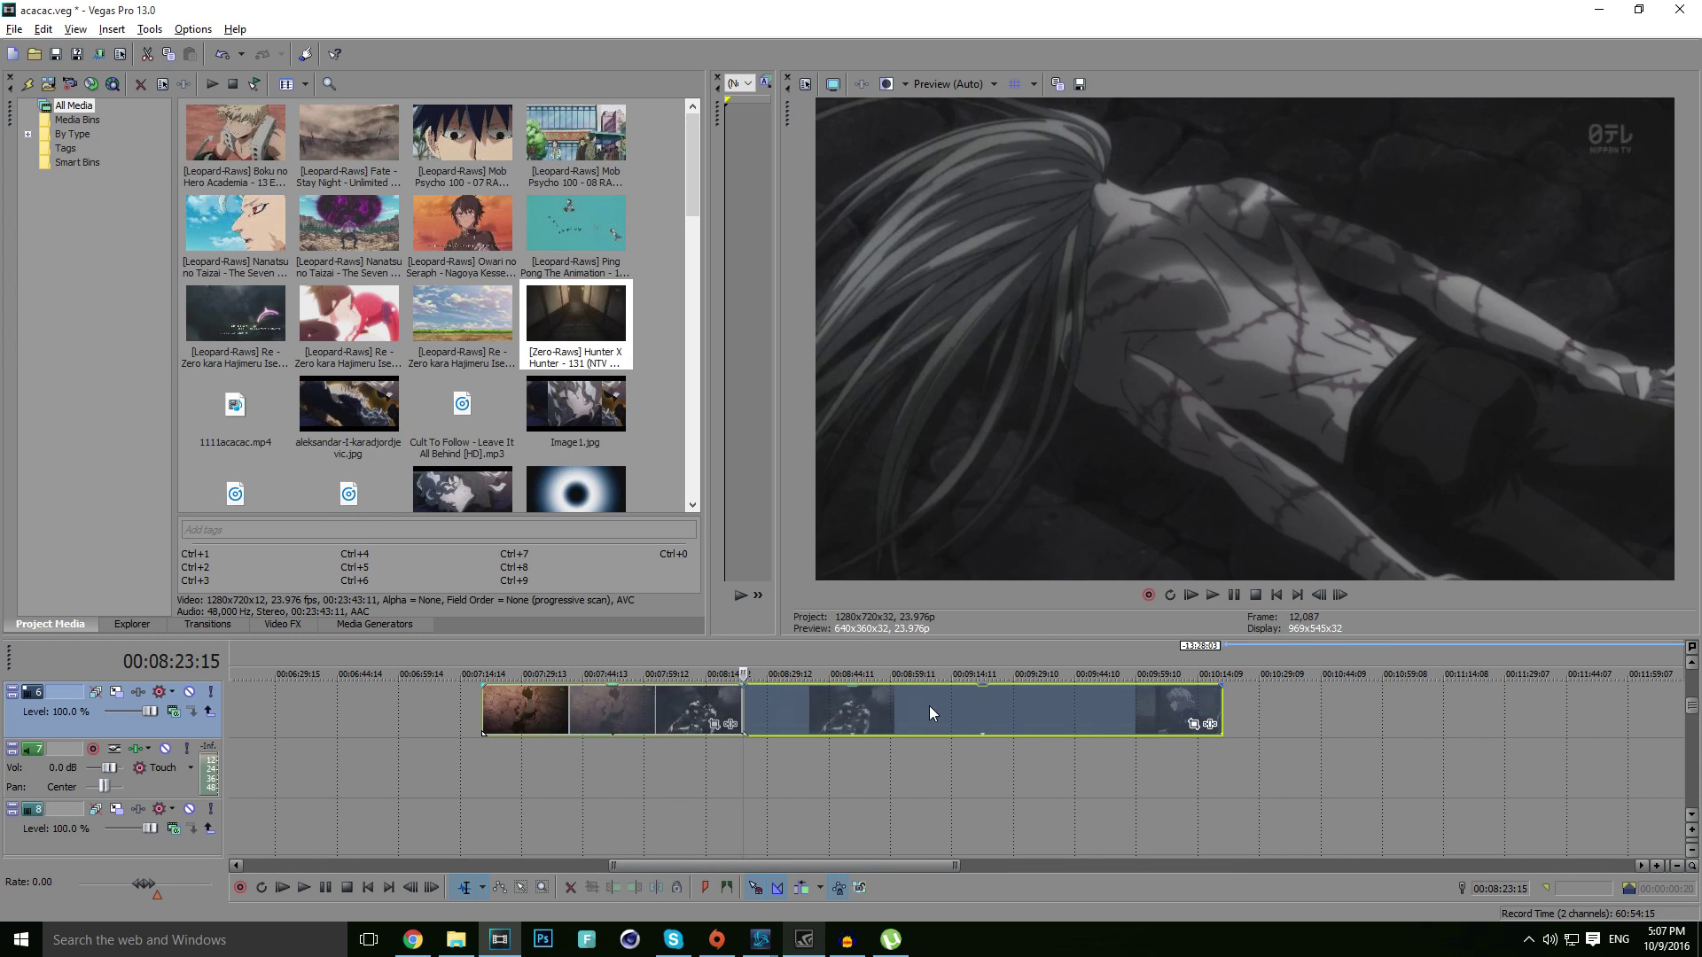
click(929, 706)
key(Delete)
- Locate the white-haired character's eye close-up in the episode clip and split the clip at 00:07:59:15
click(700, 709)
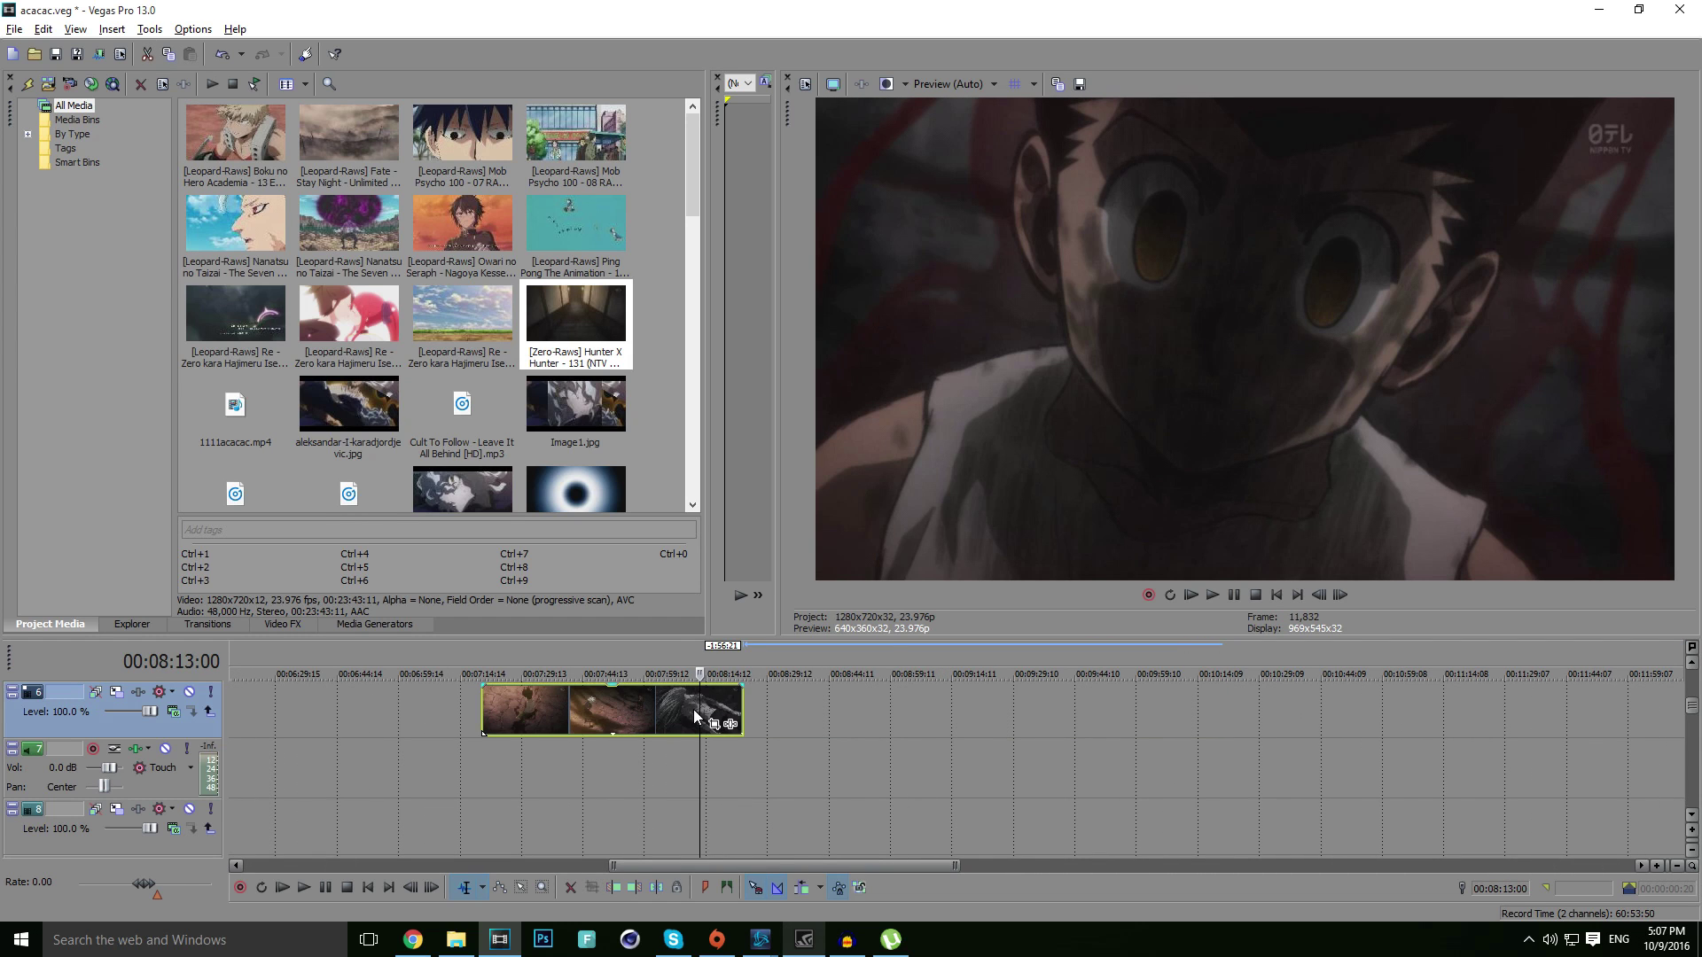
drag(698, 707, 657, 709)
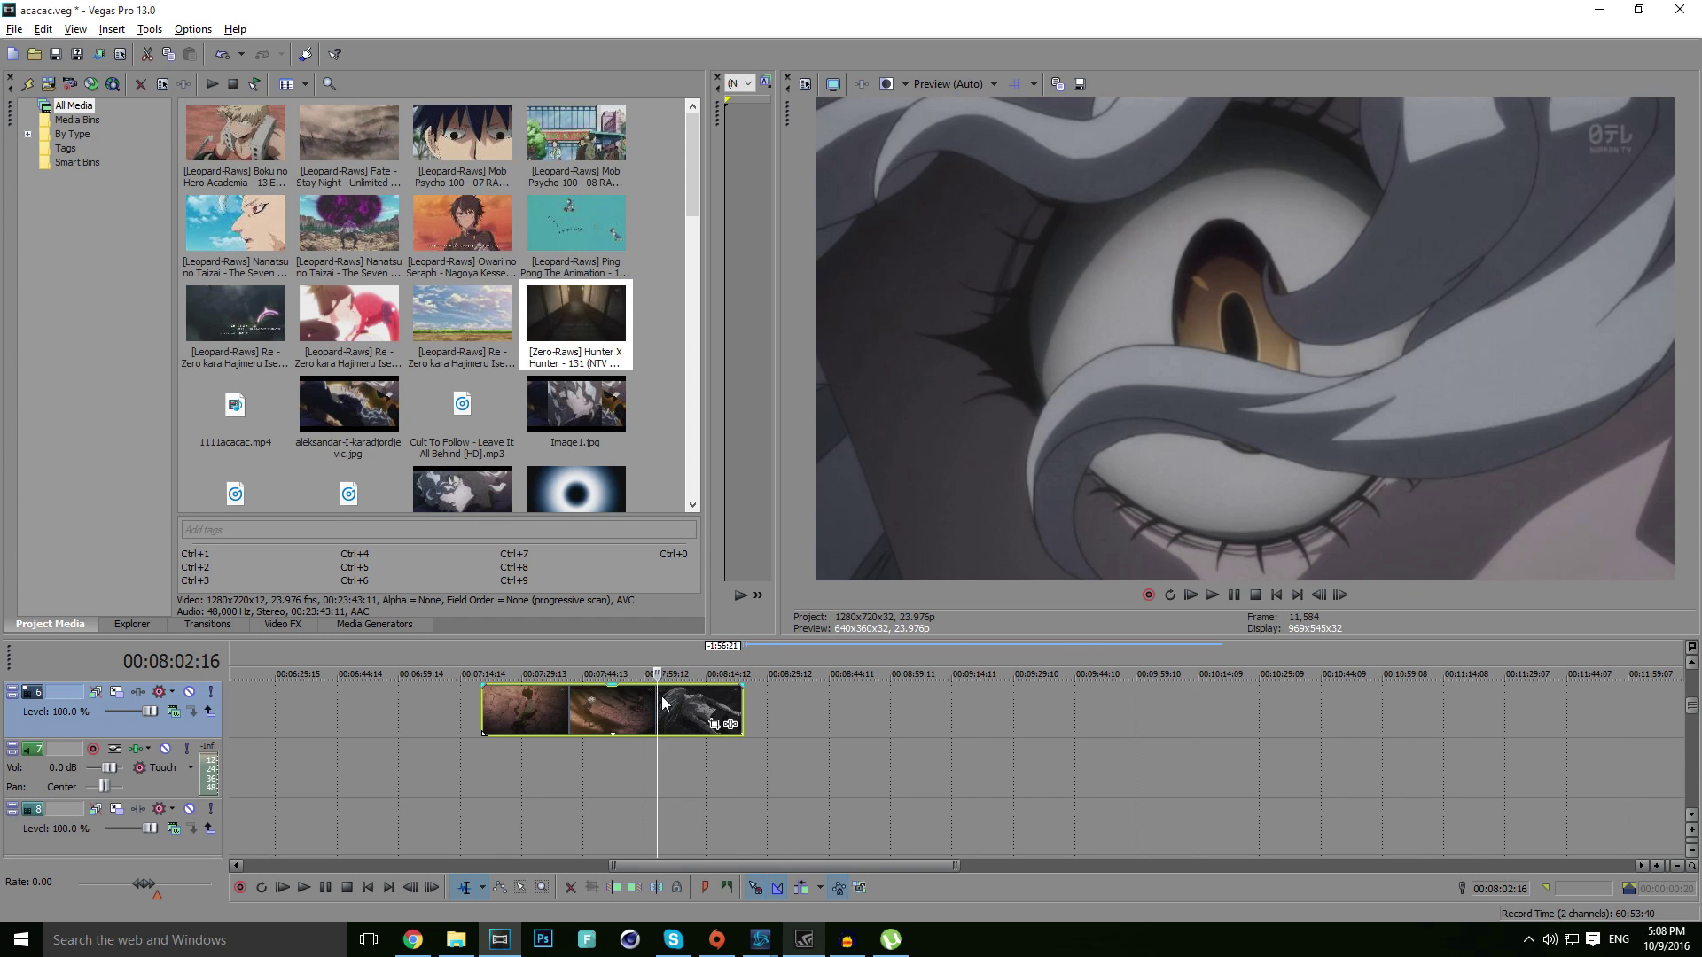
click(677, 716)
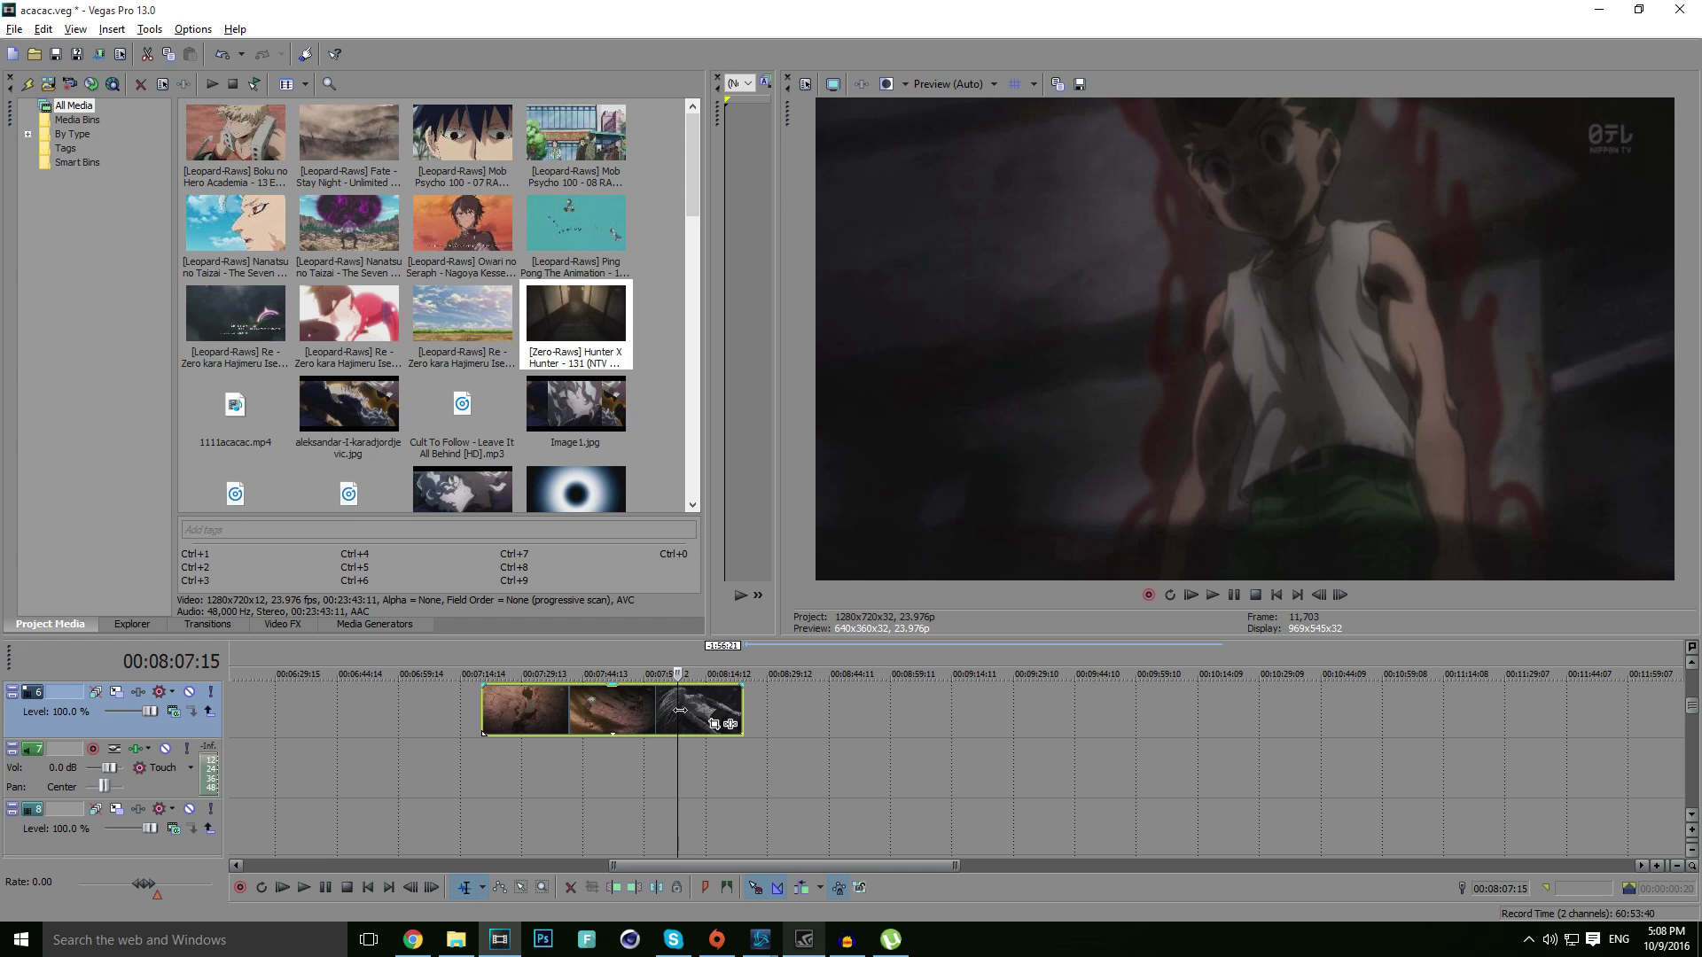
click(614, 699)
click(654, 709)
click(667, 716)
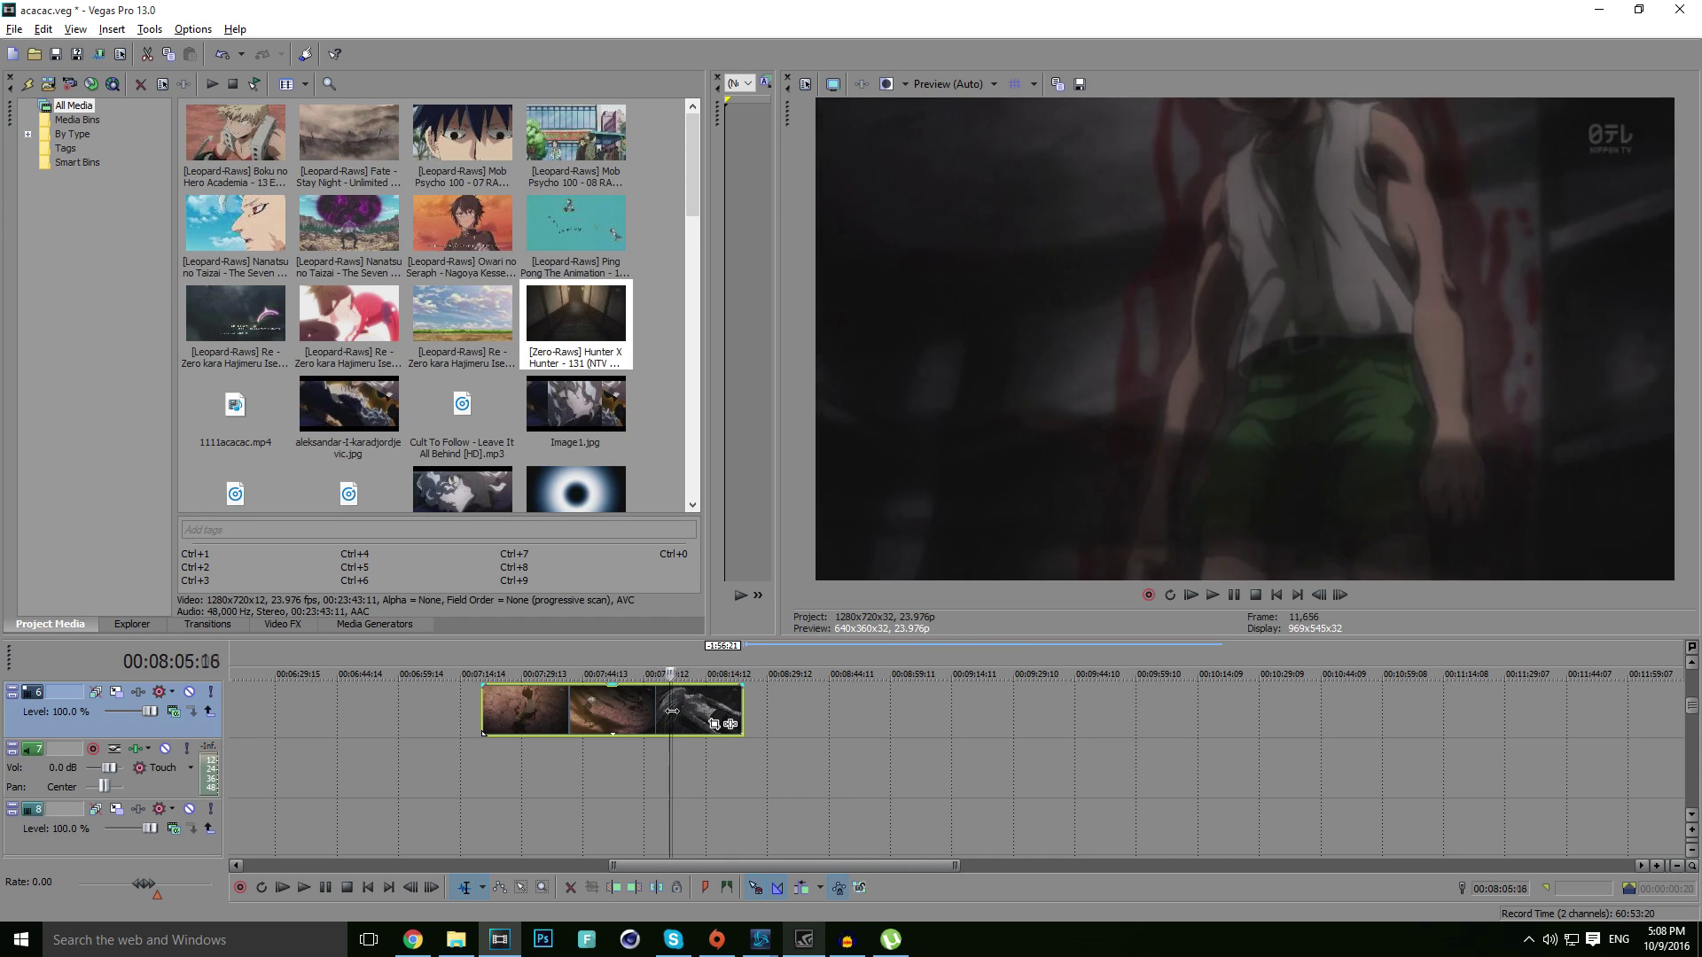
mouse_move(667, 717)
mouse_down()
mouse_move(710, 707)
mouse_move(606, 701)
mouse_move(641, 700)
mouse_up()
click(644, 701)
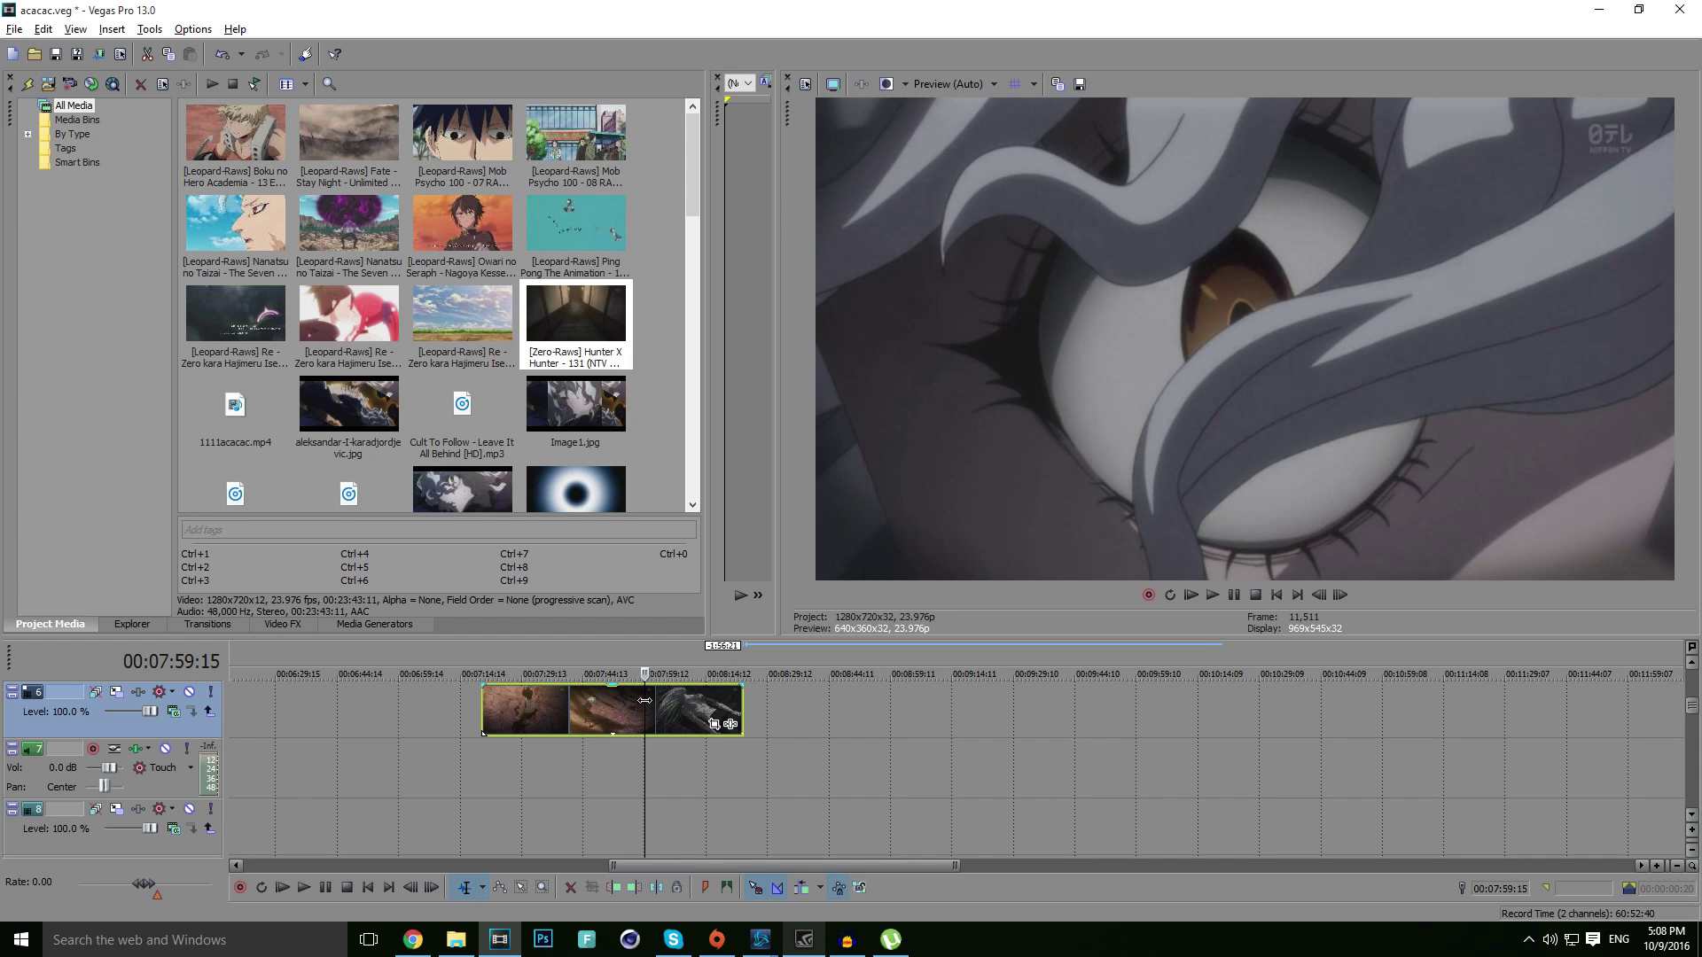
key(s)
- Cut out the section from 00:07:59:15 to about 00:08:10 and move the remaining end clip against the earlier one
click(694, 705)
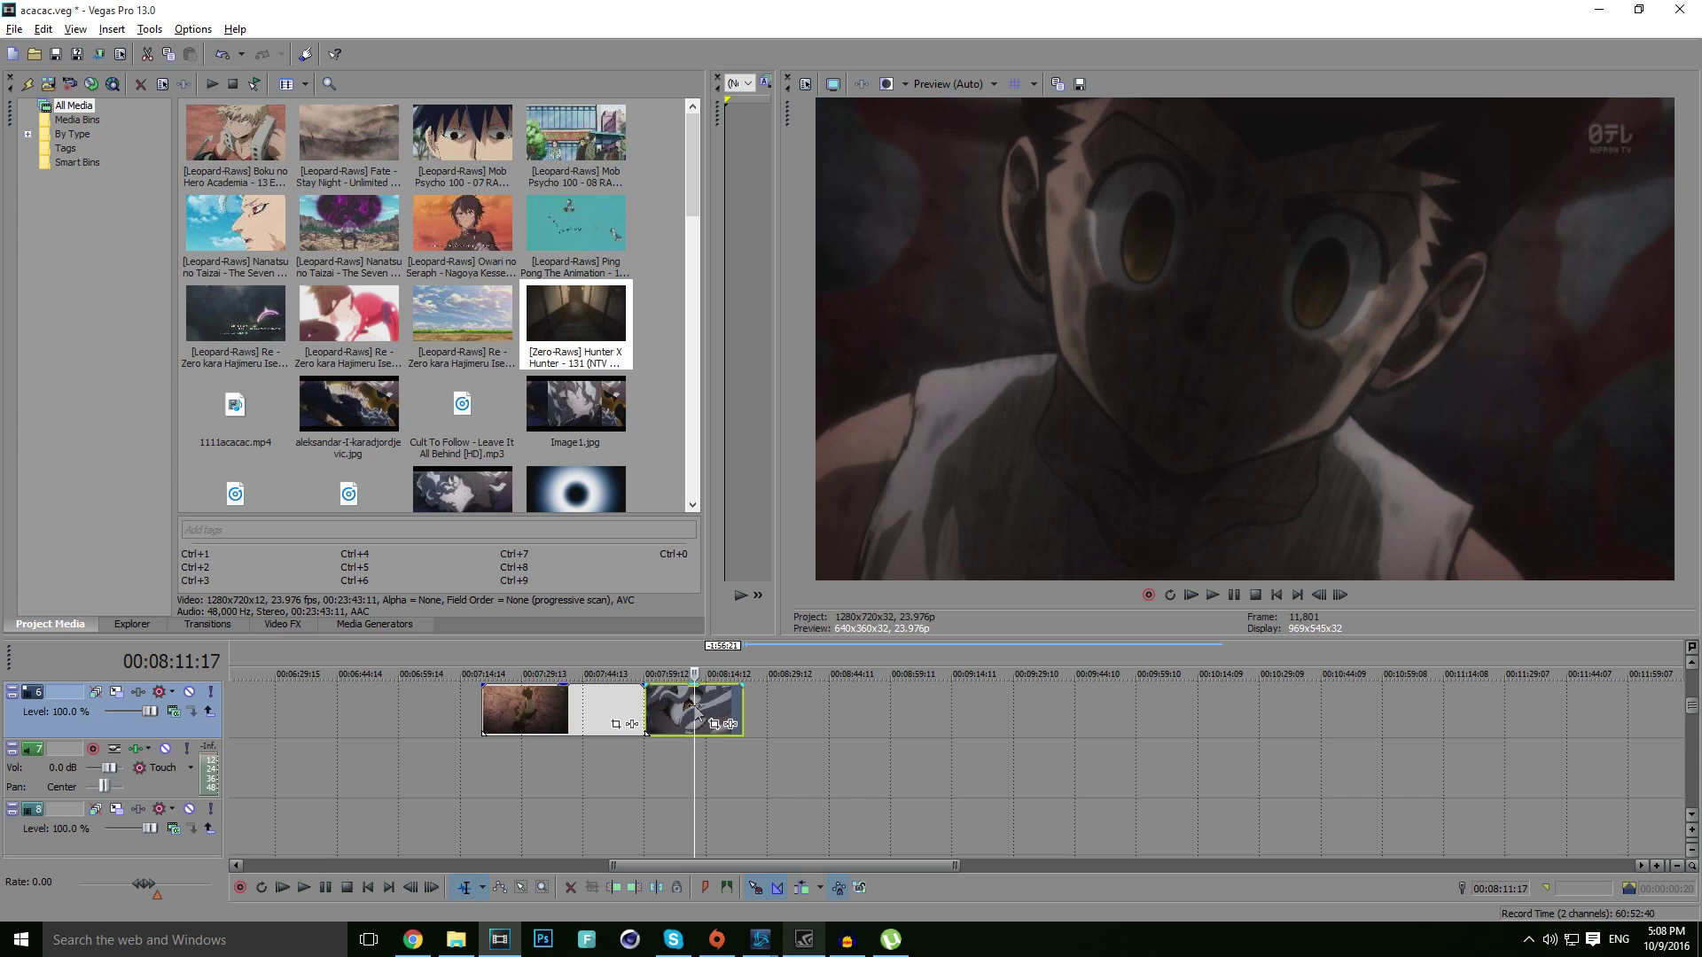
click(679, 704)
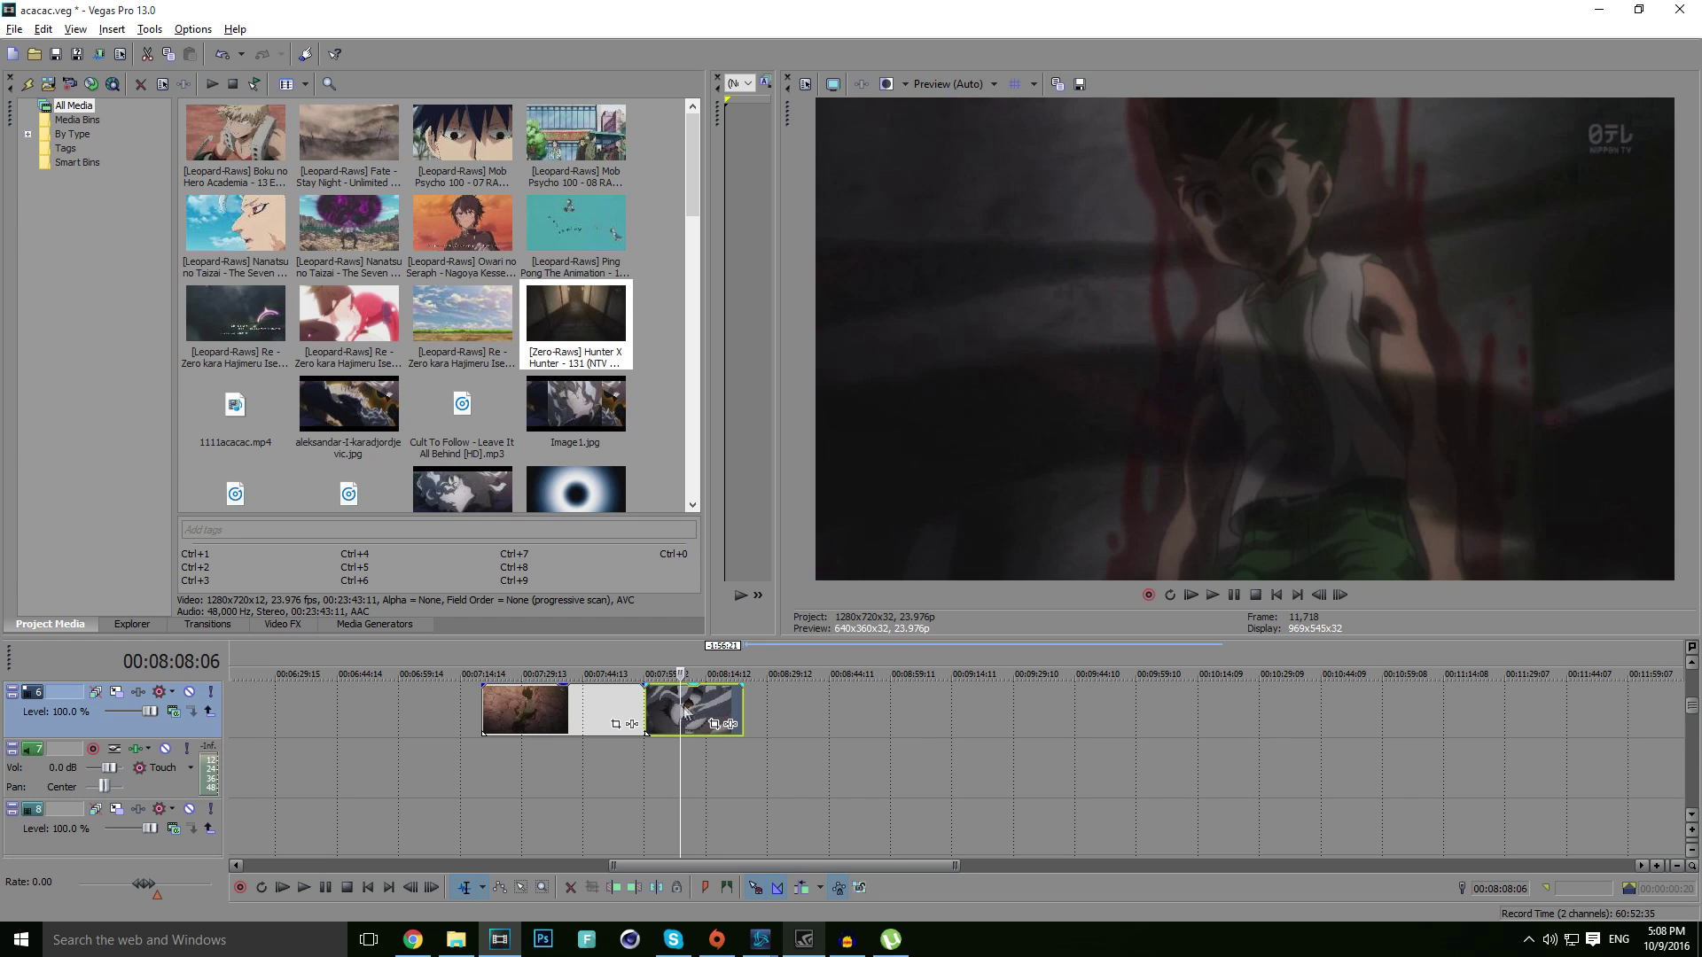
click(690, 704)
key(s)
click(661, 712)
key(Delete)
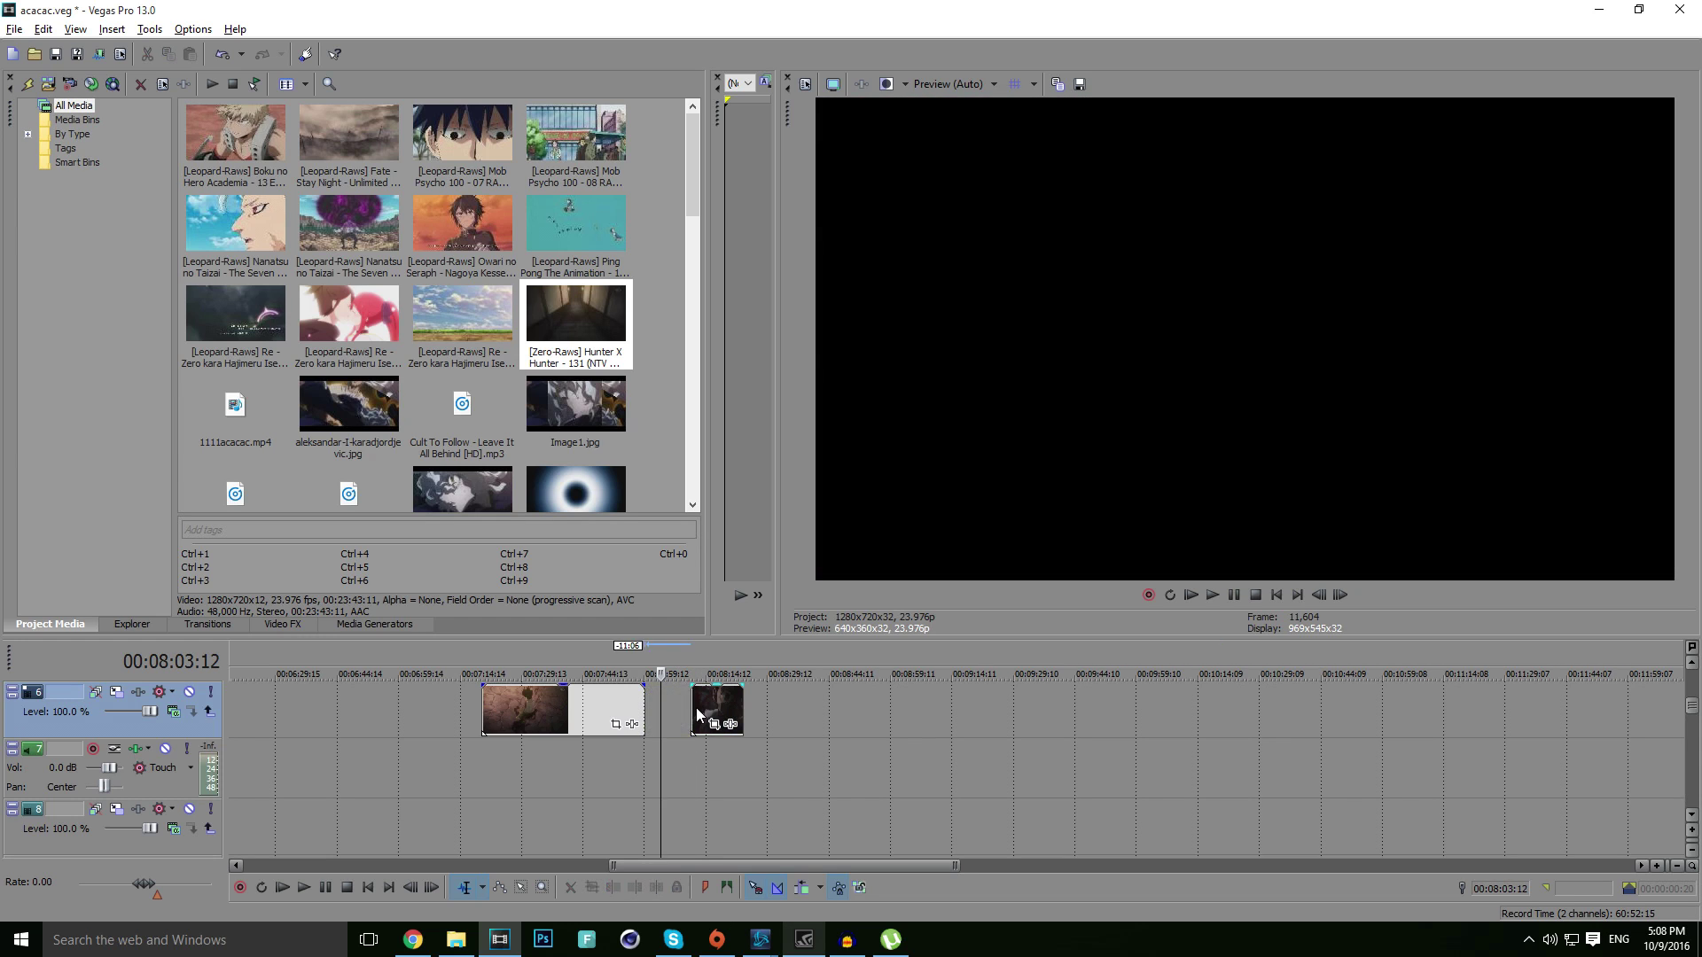
drag(695, 707, 644, 709)
- Split the first clip at 00:07:56:04 on the white-haired character's shot and delete the part before the cut
click(535, 714)
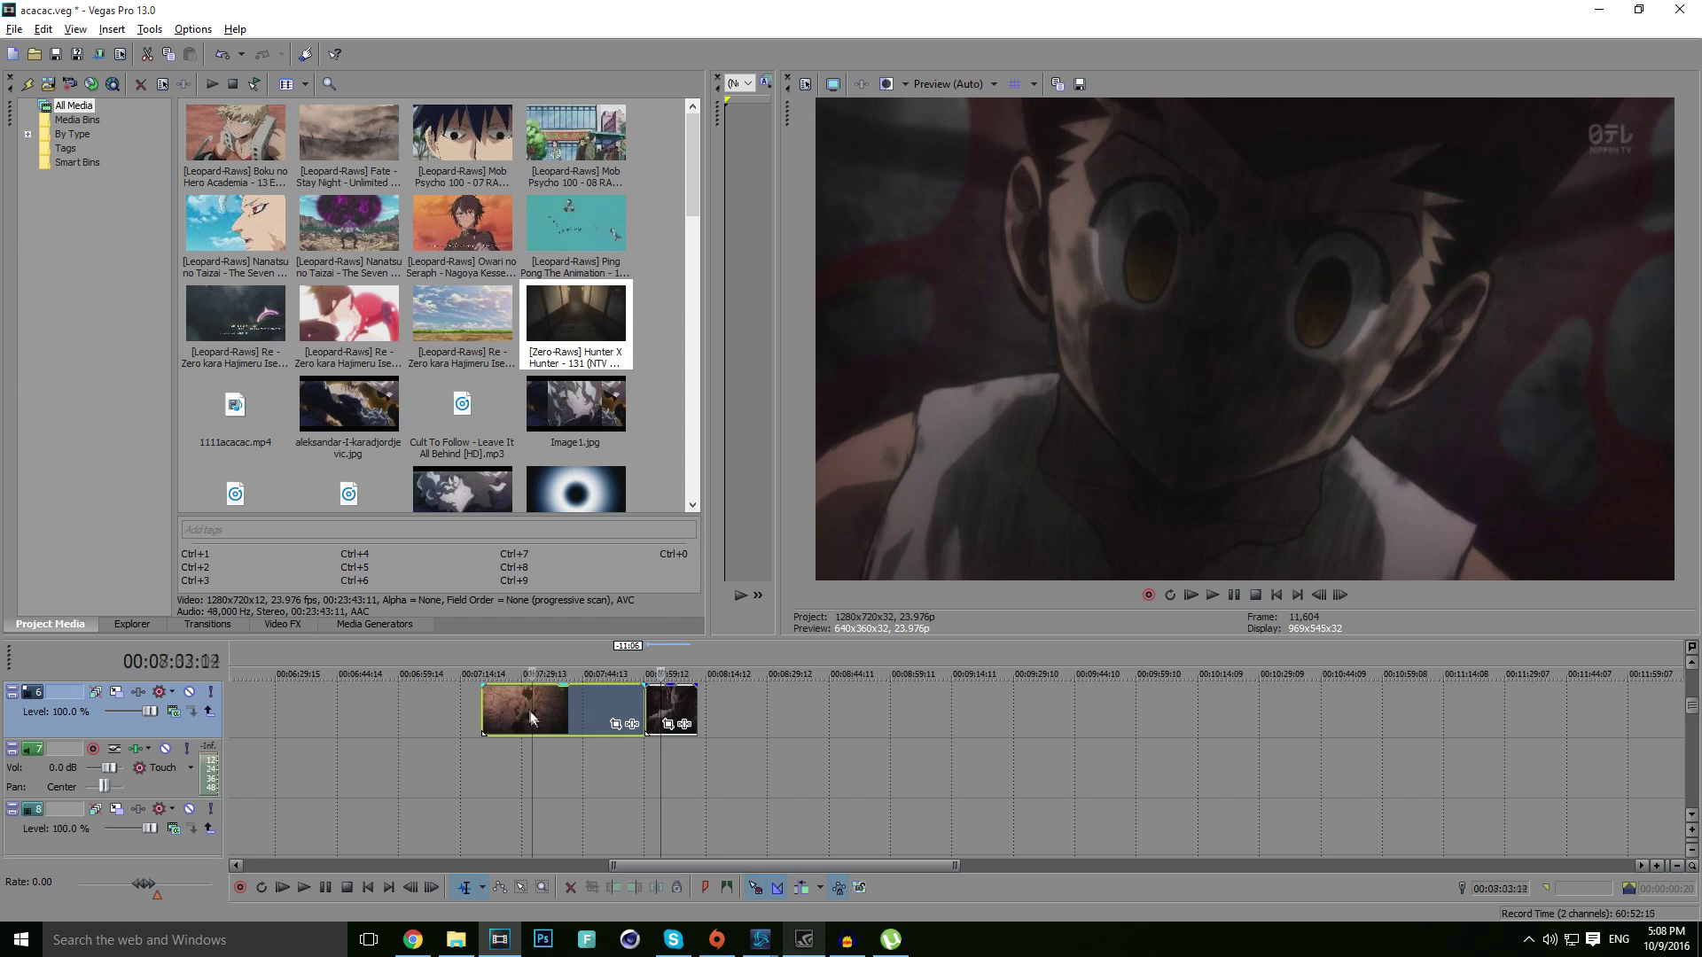
click(578, 709)
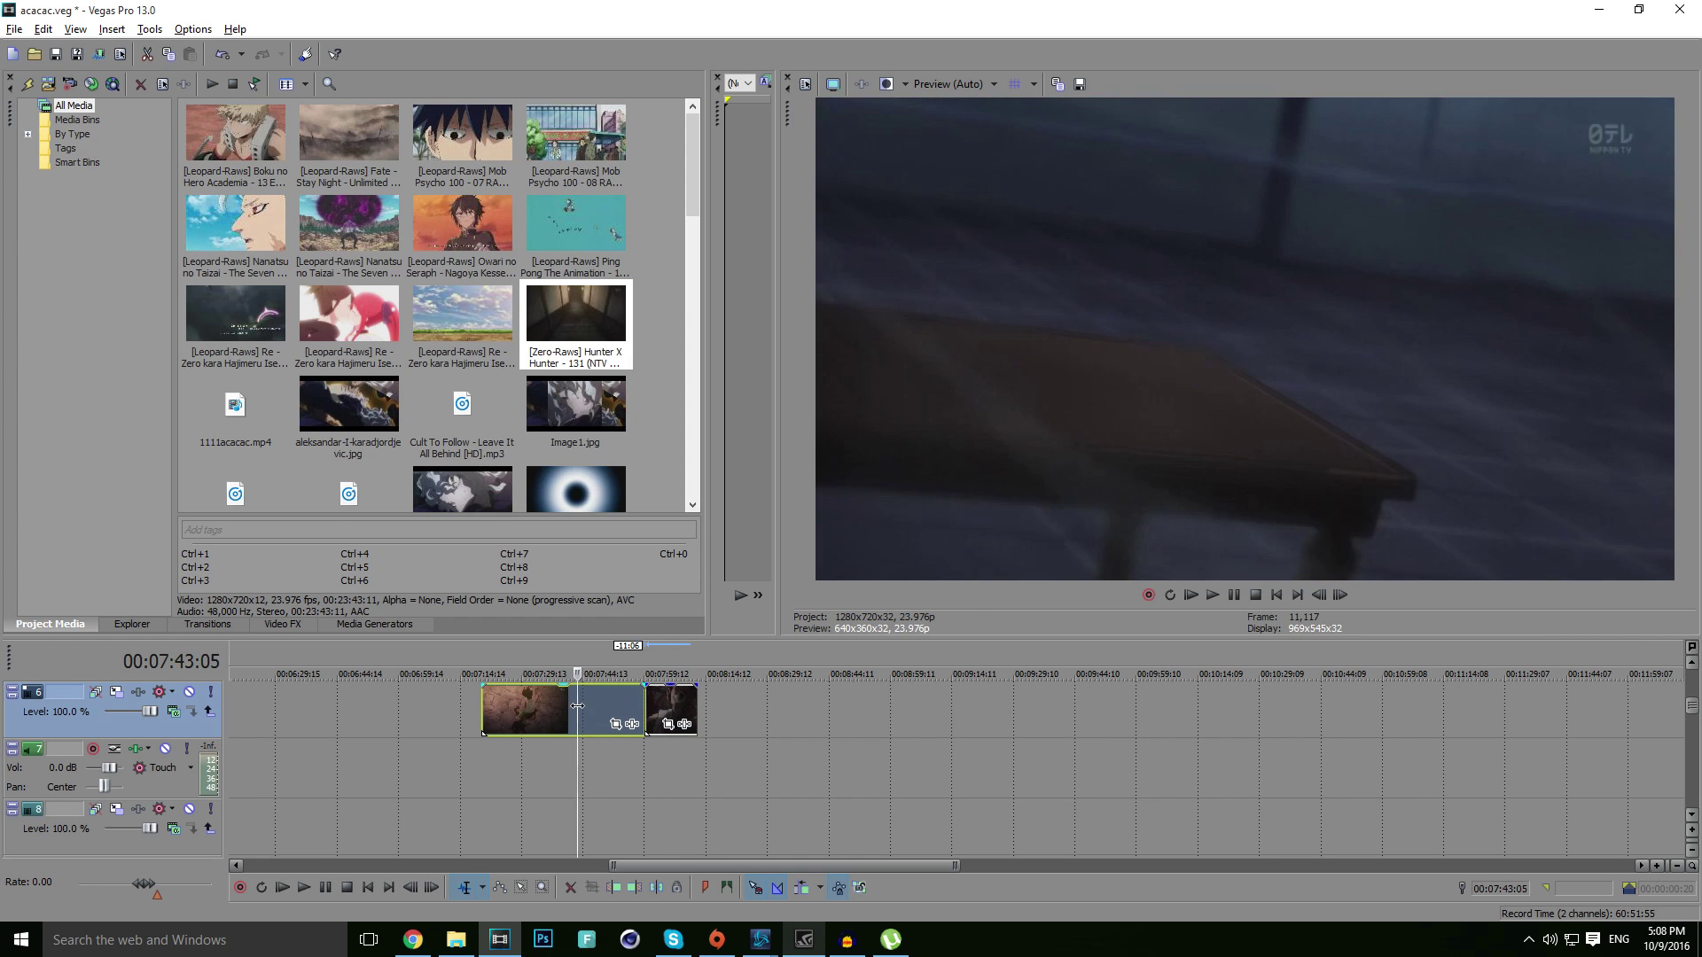
click(595, 705)
drag(597, 703, 627, 701)
click(631, 703)
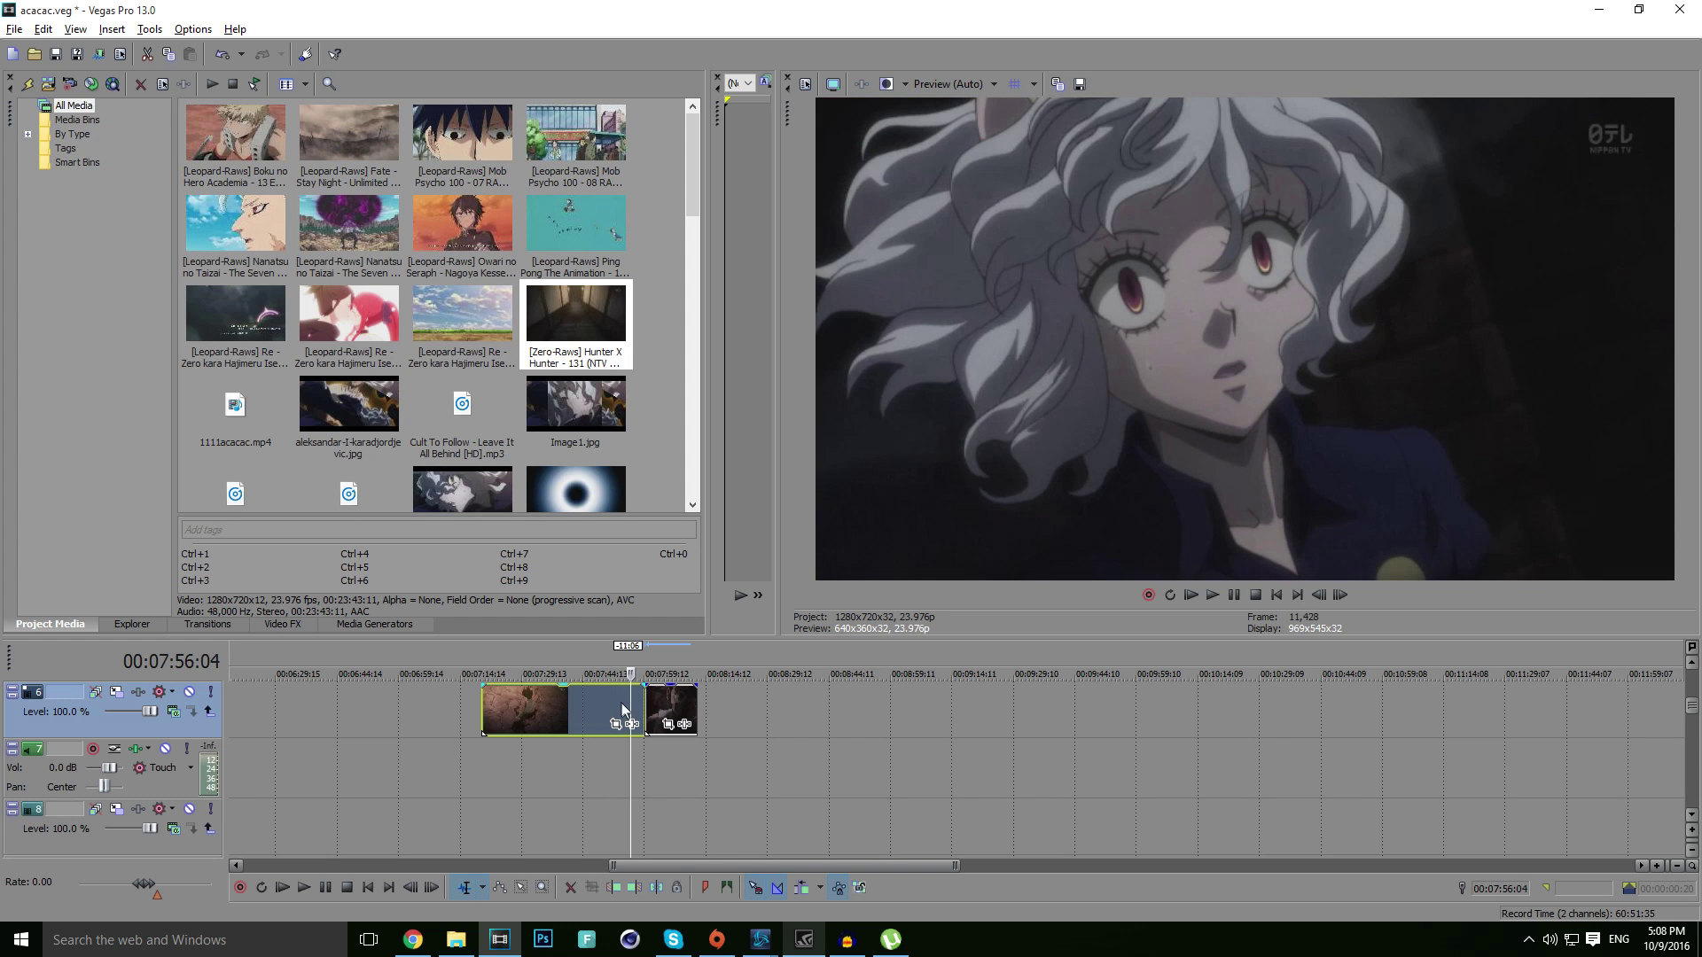
key(s)
click(564, 709)
key(Delete)
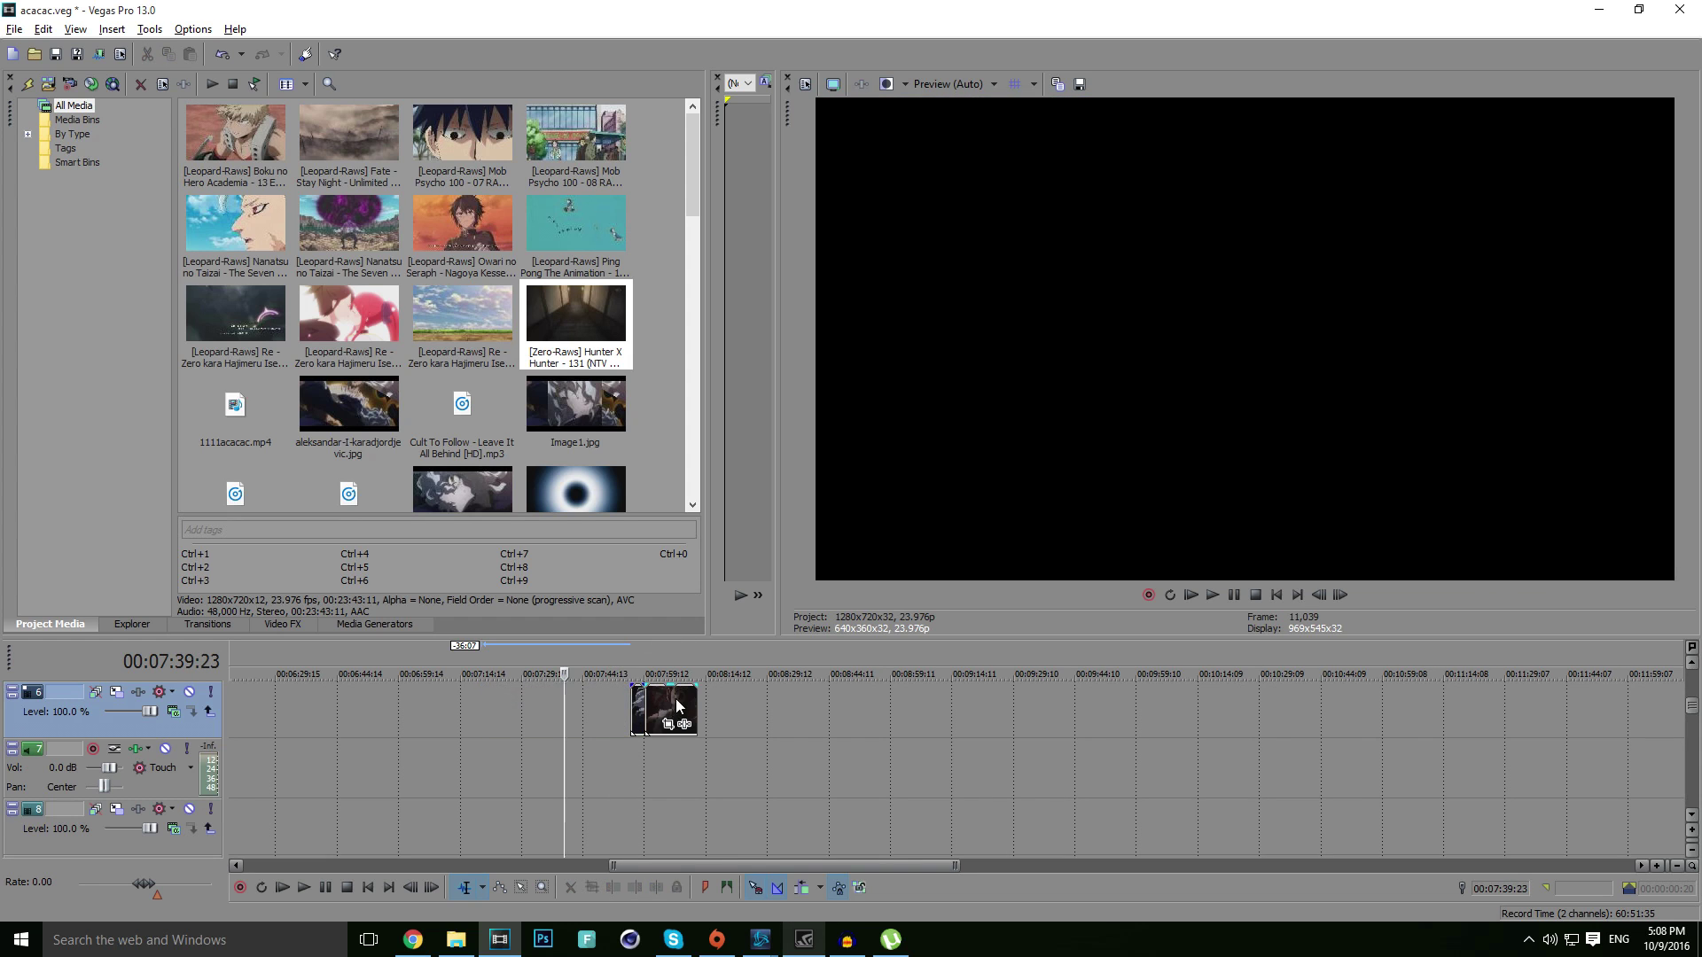
- Split the second clip at about 00:08:04 and delete its tail
click(679, 706)
scroll(682, 709, up, 3)
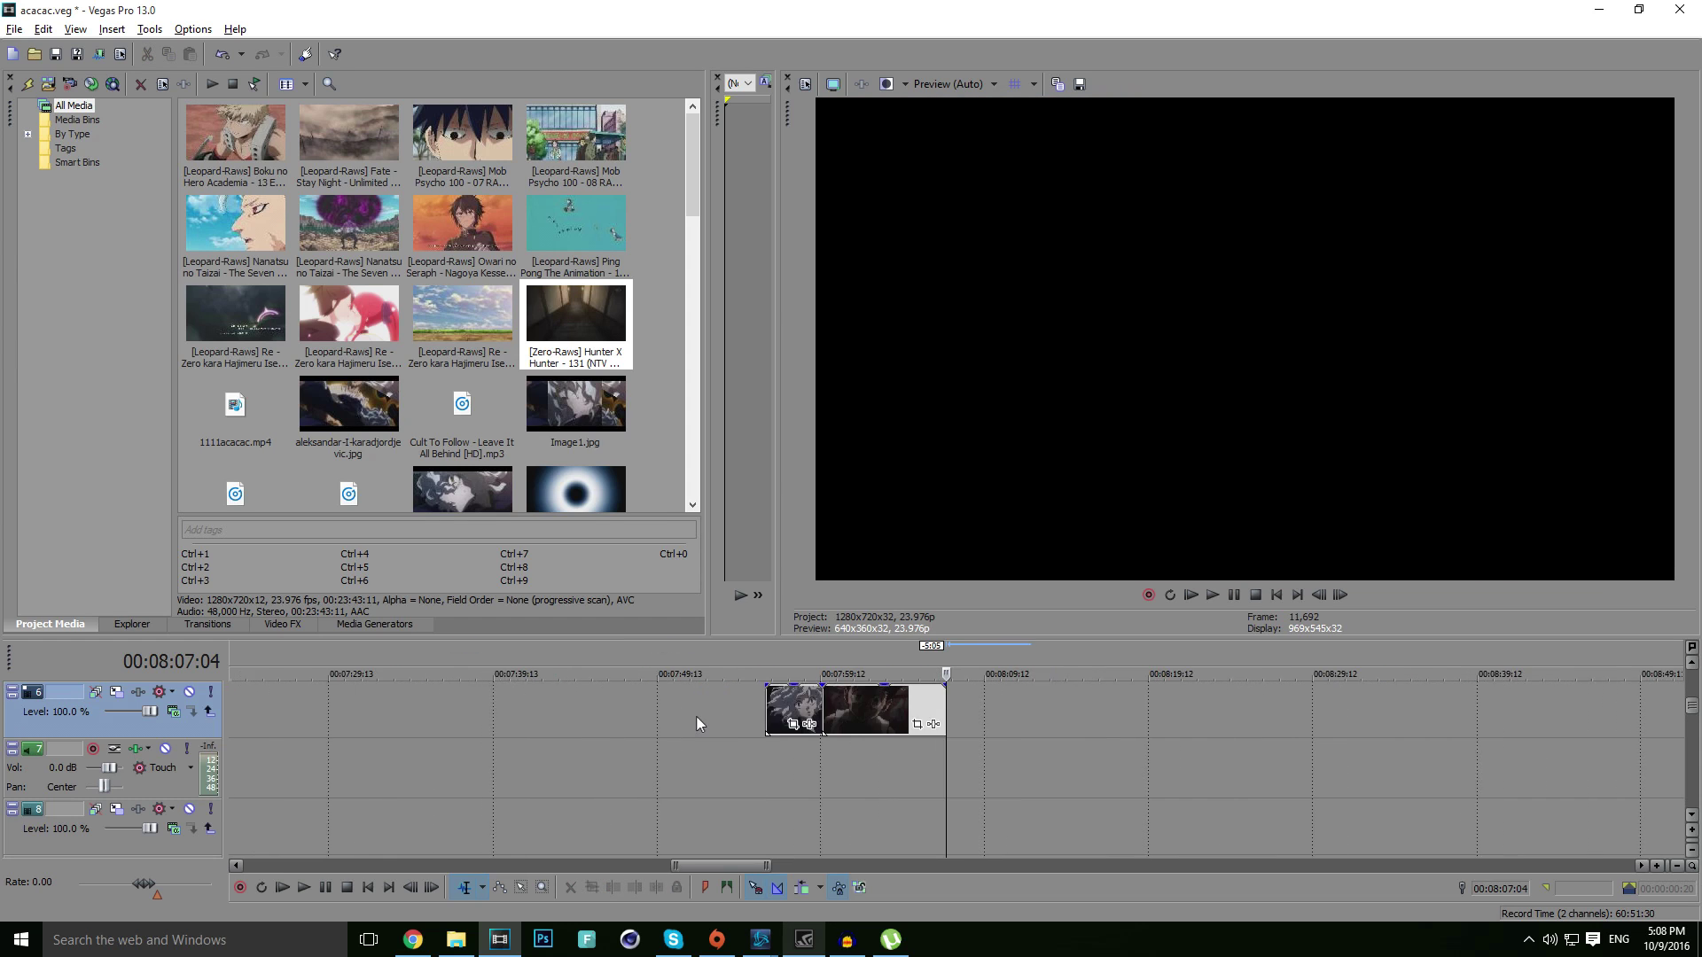
scroll(700, 724, up, 2)
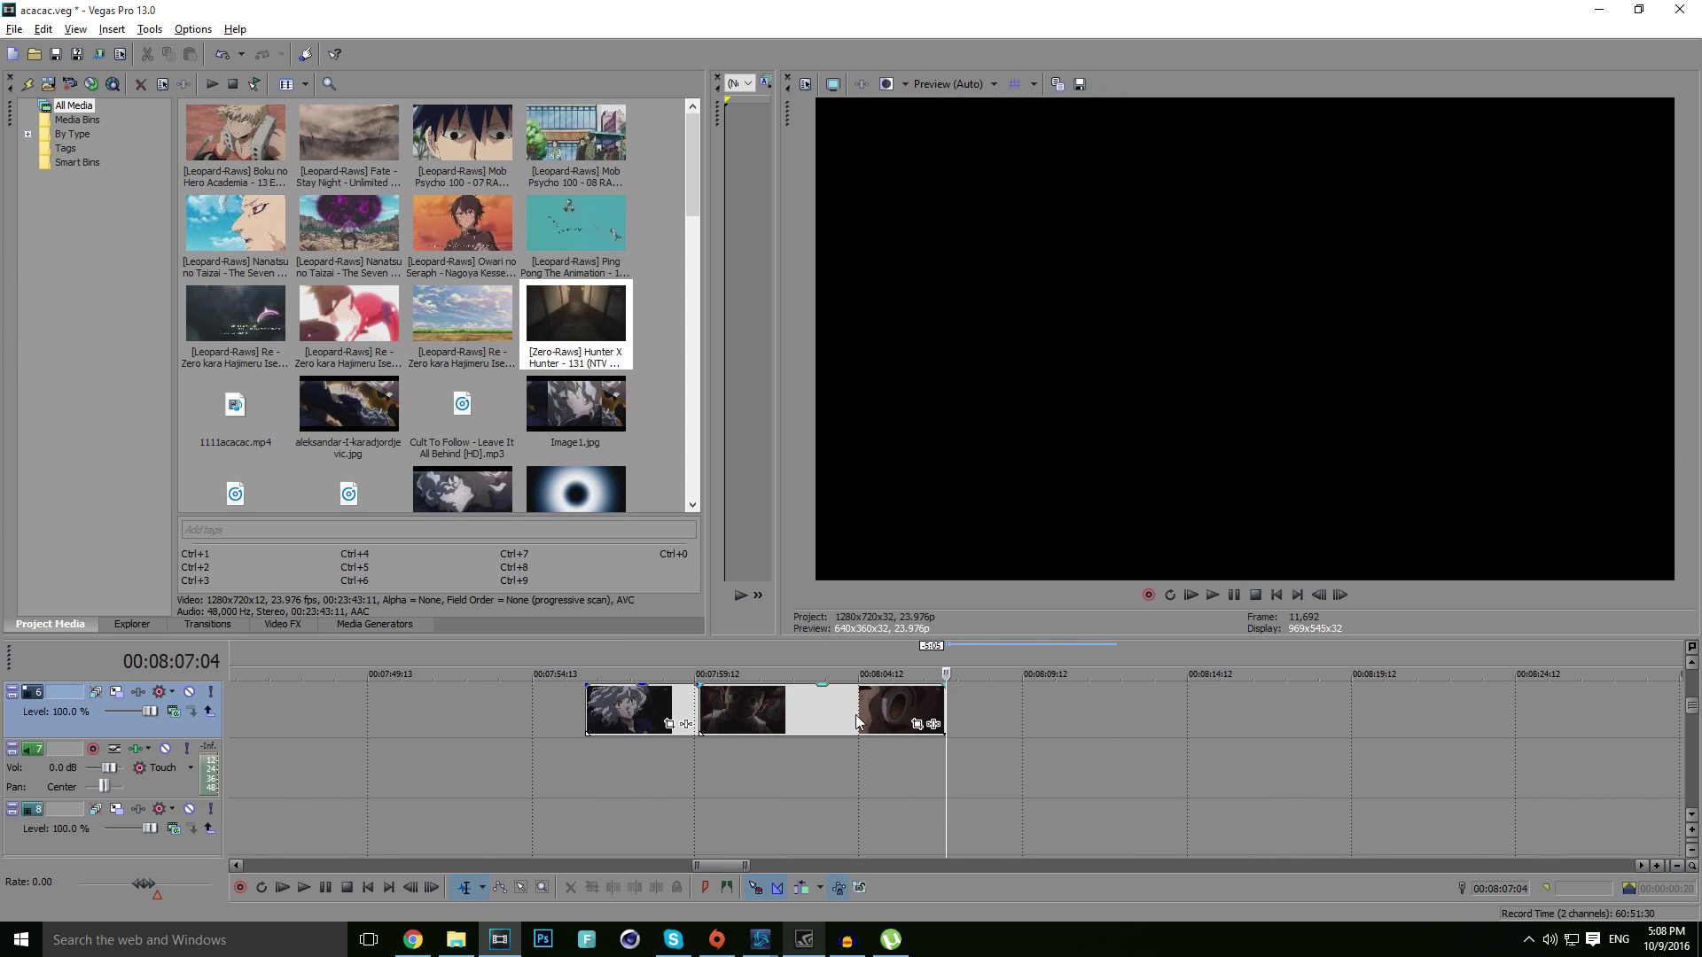
click(851, 715)
click(881, 704)
key(Delete)
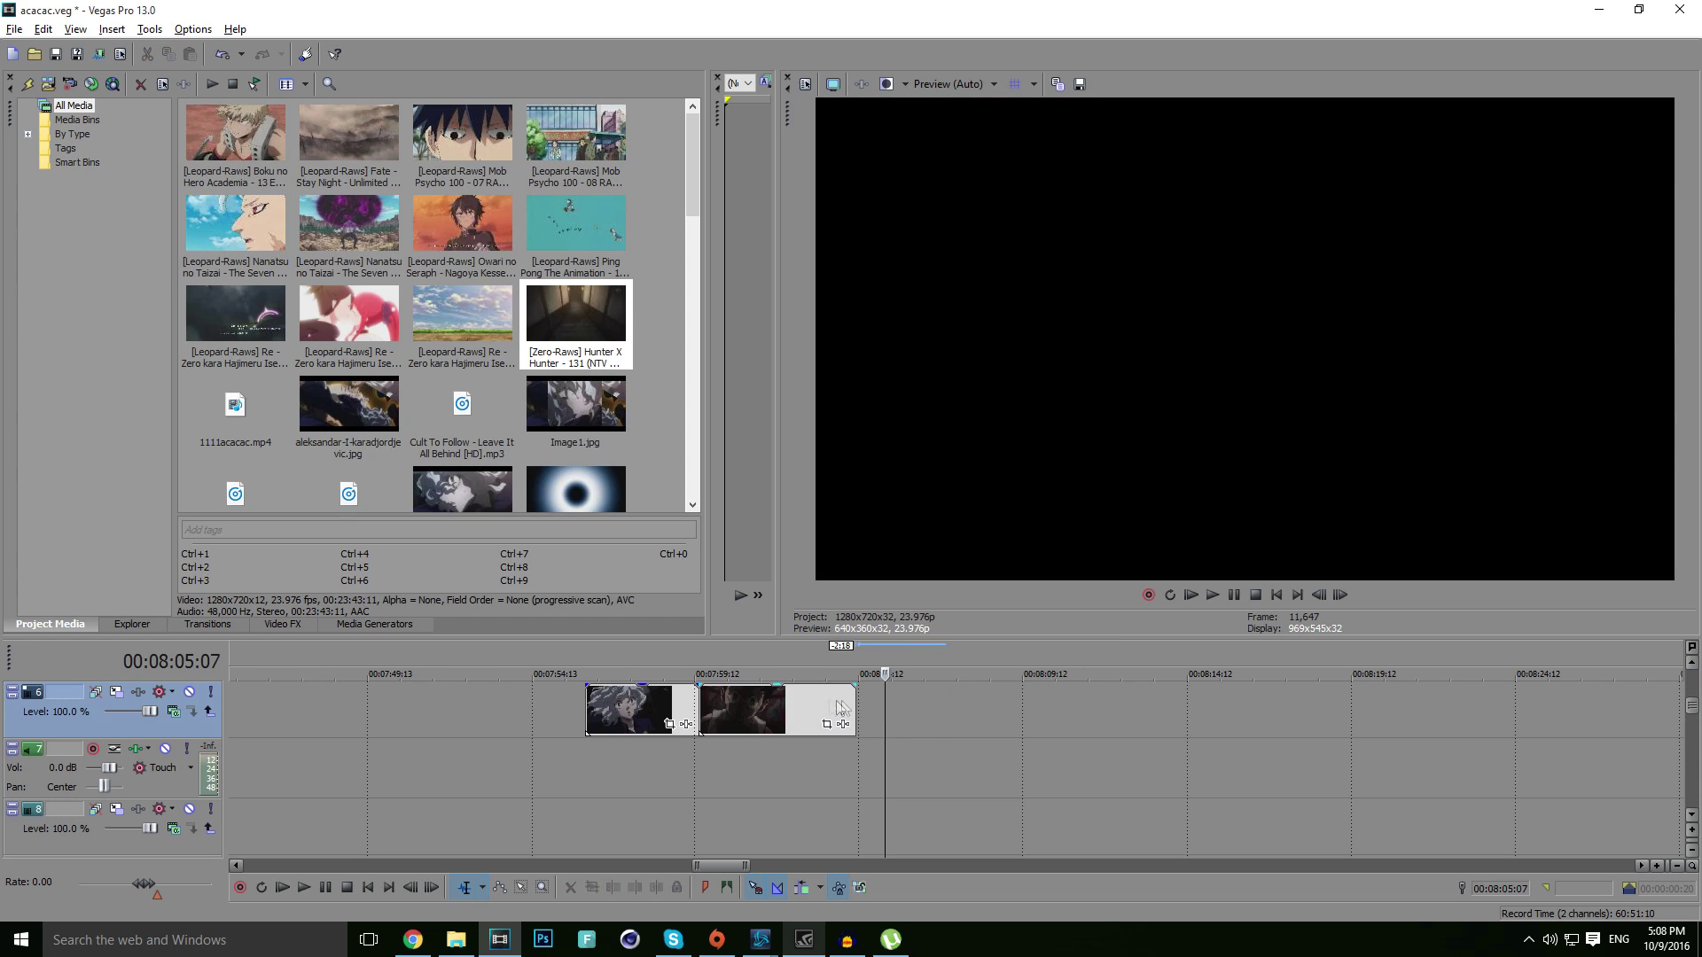
- Crop the first clip with Pan/Crop to 1,120 × 630, keeping its aspect ratio, and align the crop with the frame's left edge at X center 560
click(838, 702)
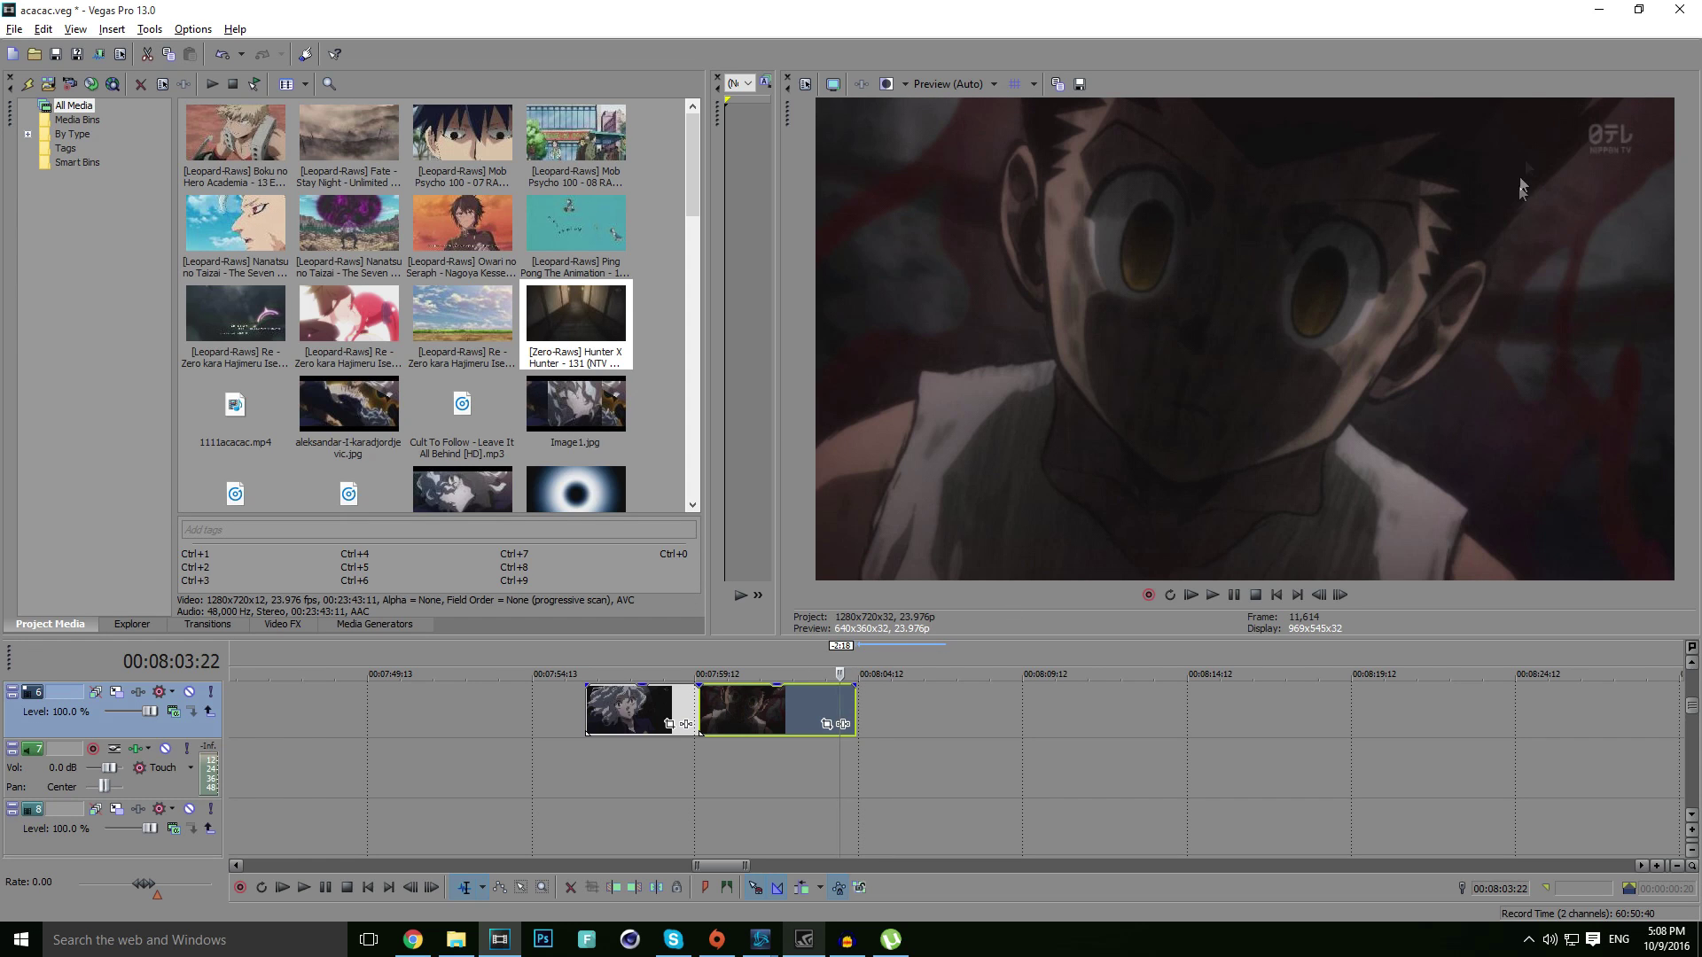
click(637, 709)
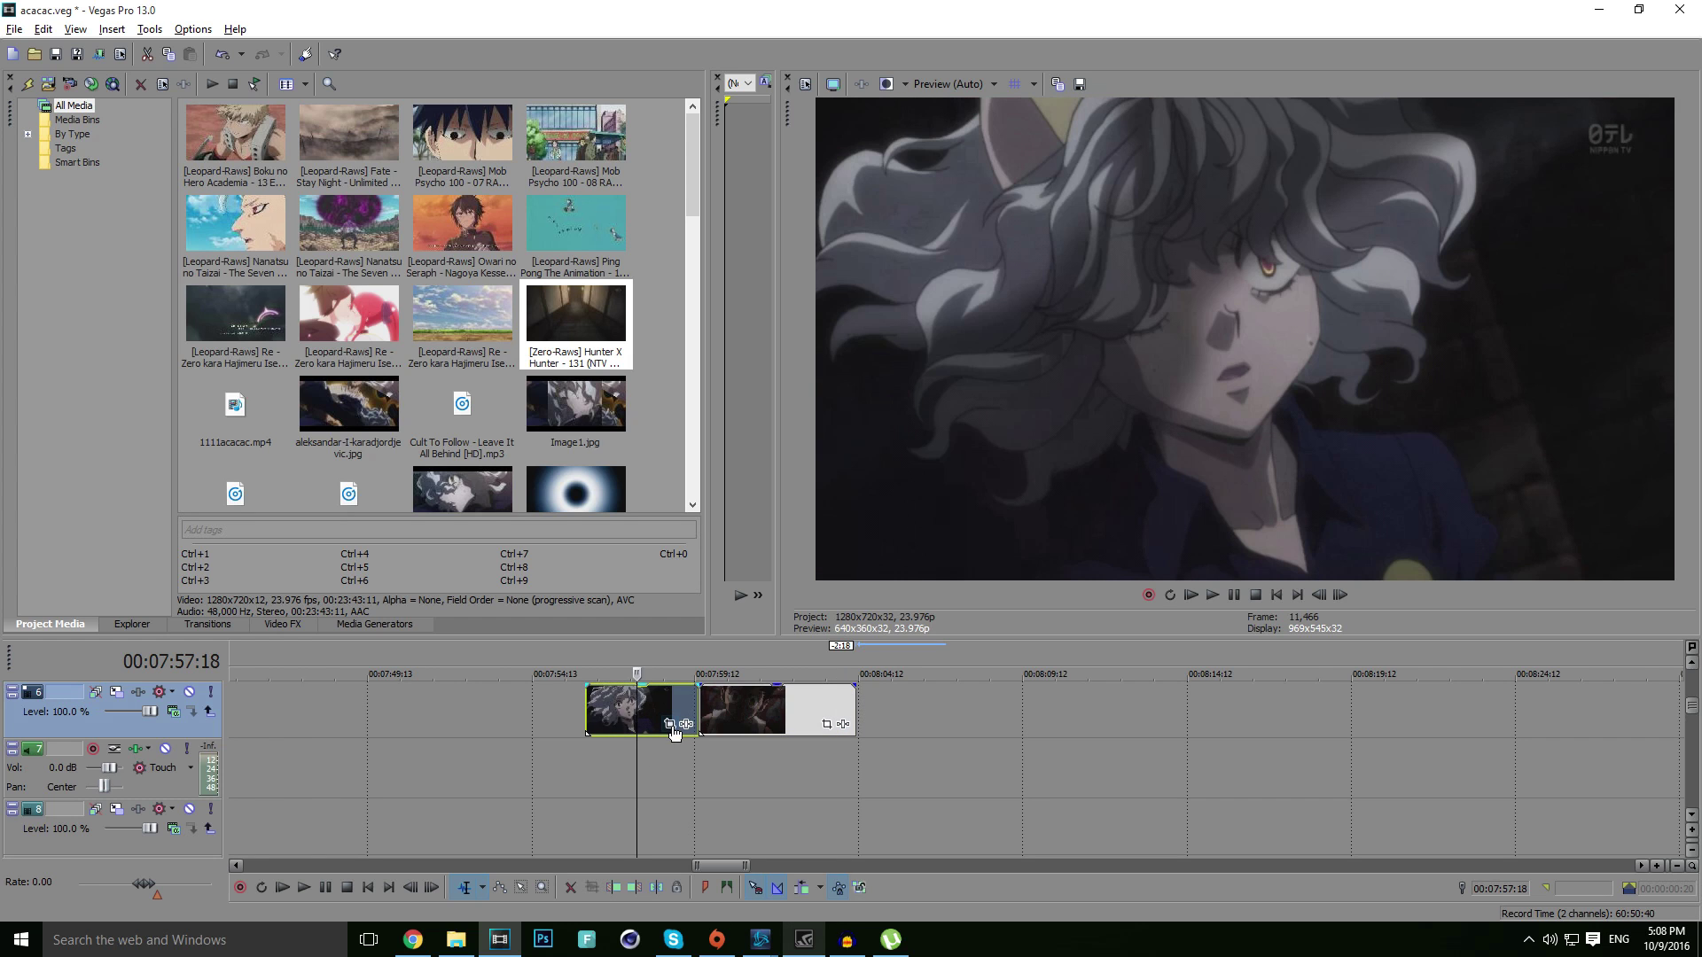
click(670, 725)
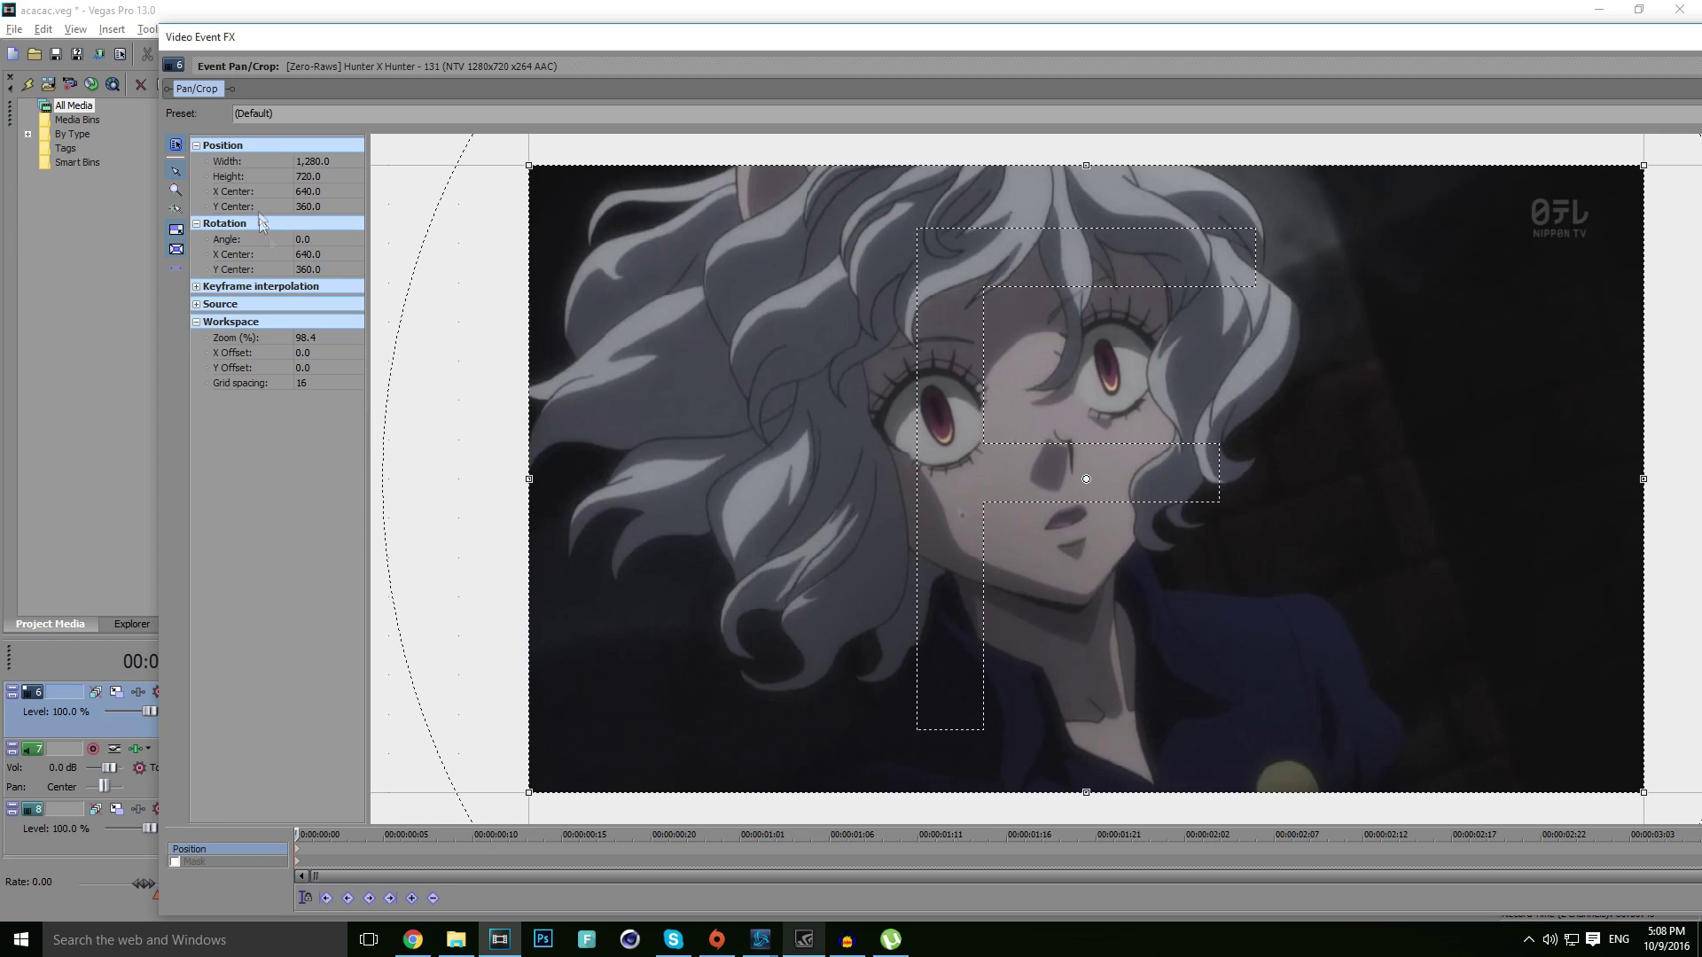
click(176, 247)
drag(1644, 798, 1634, 775)
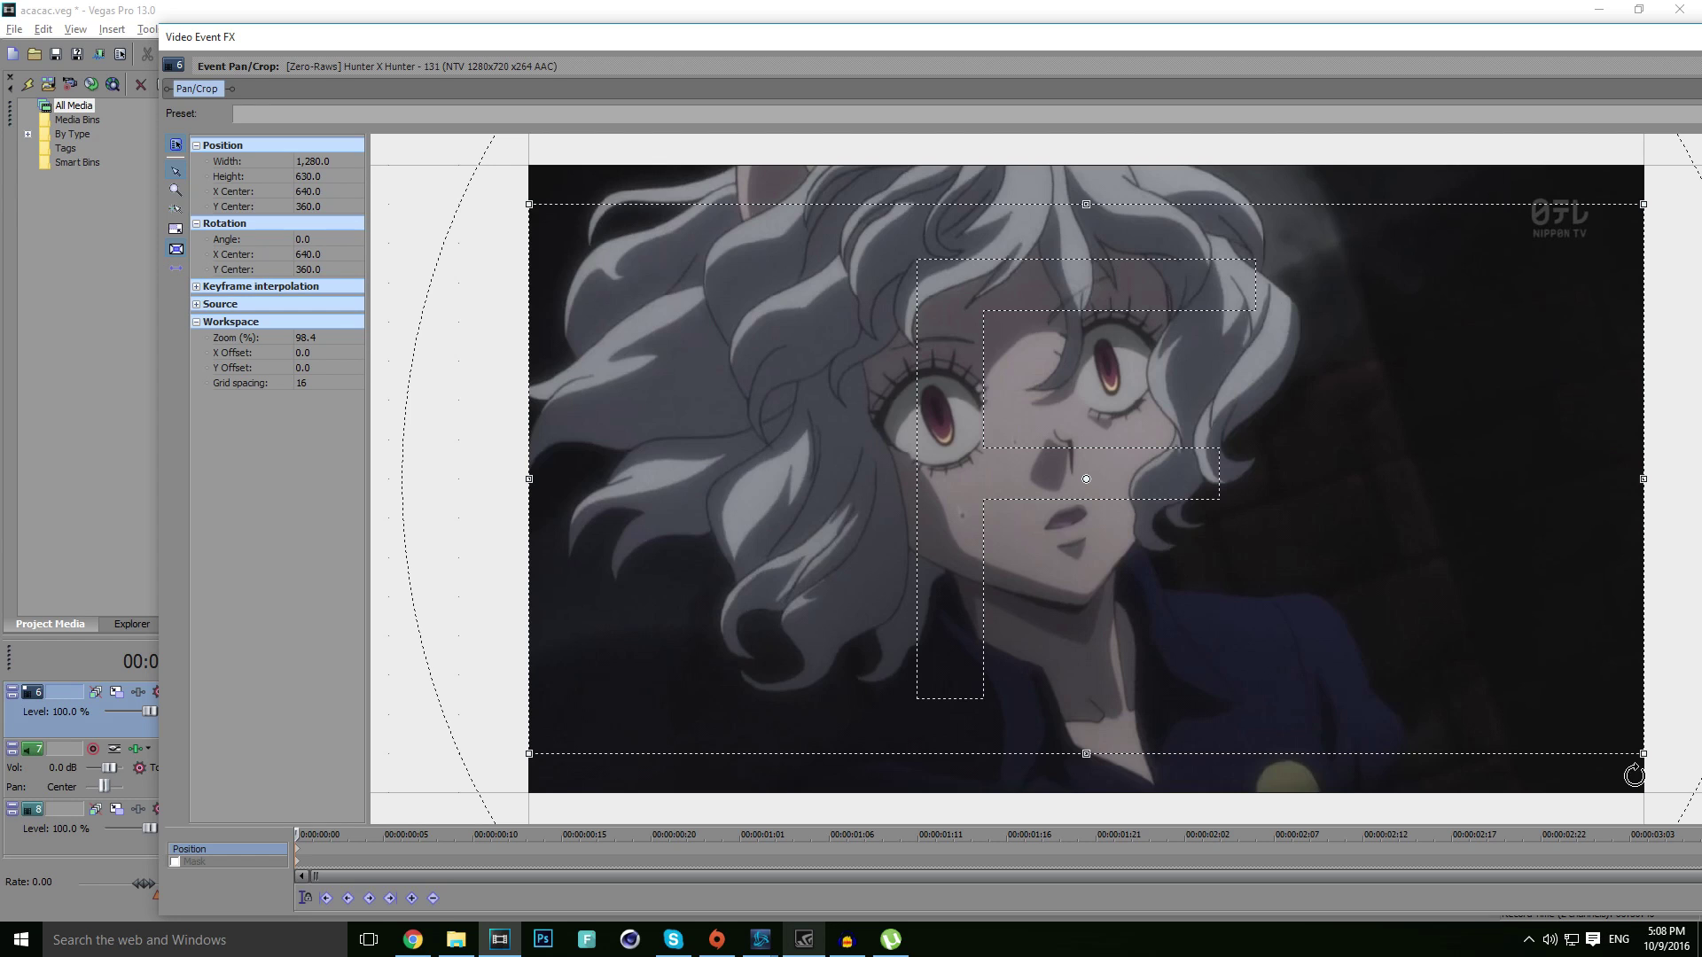
key(ctrl+z)
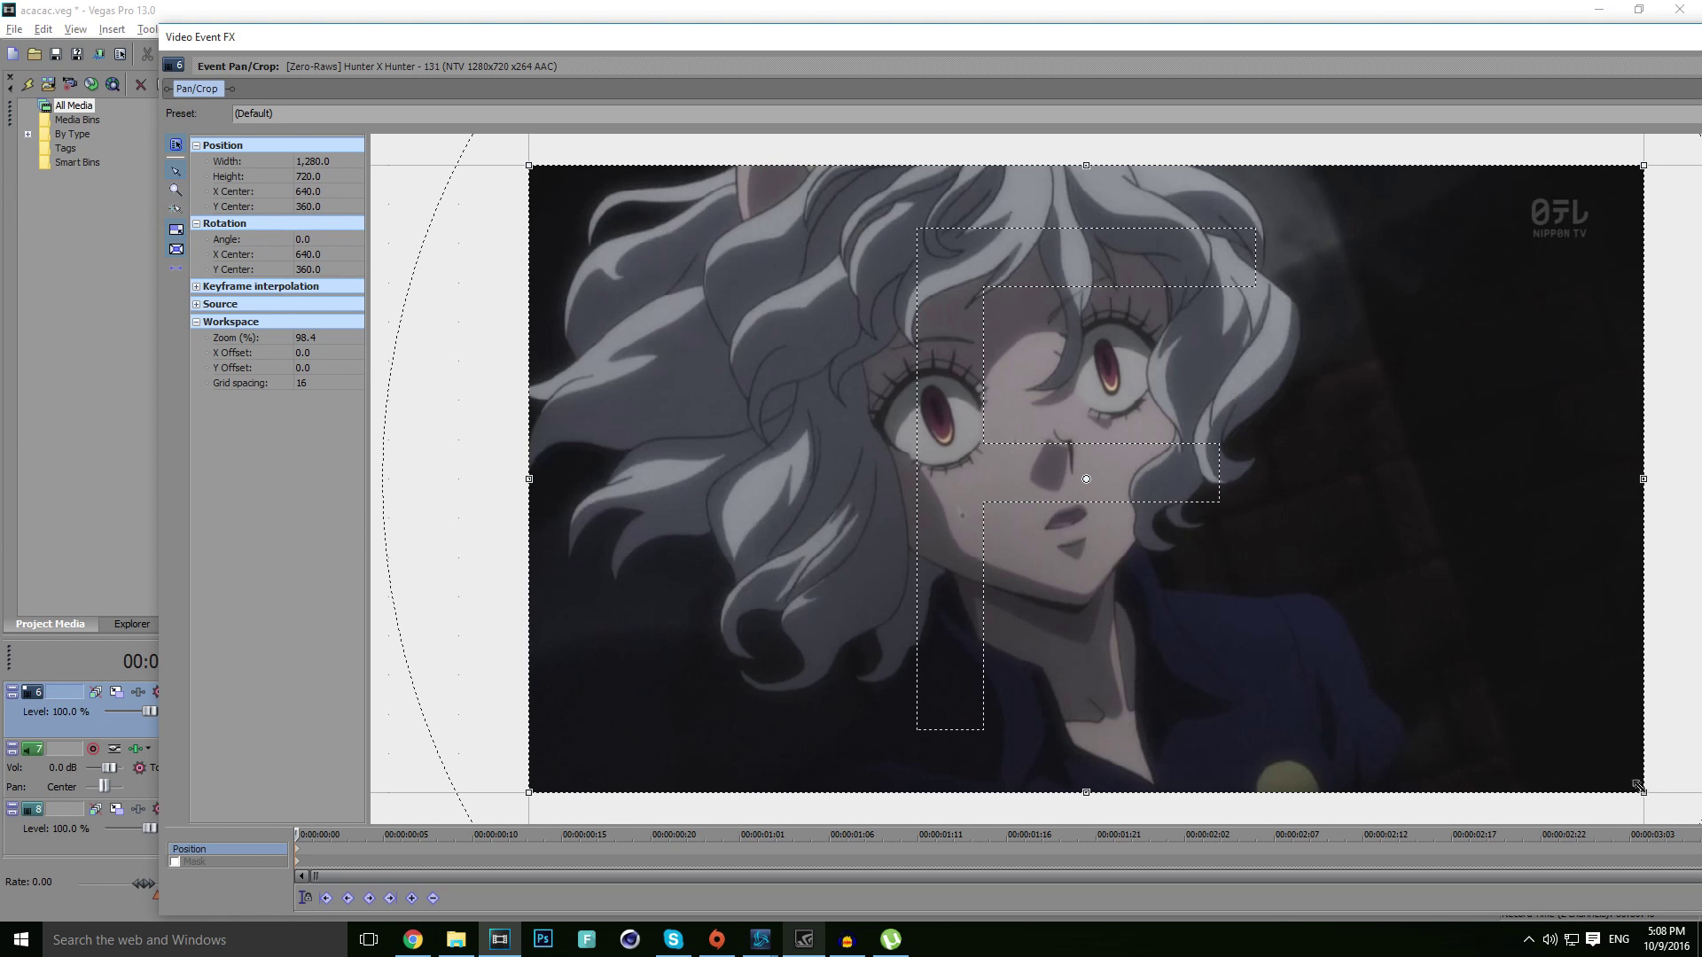
drag(1626, 774, 1606, 749)
drag(1343, 612, 1273, 599)
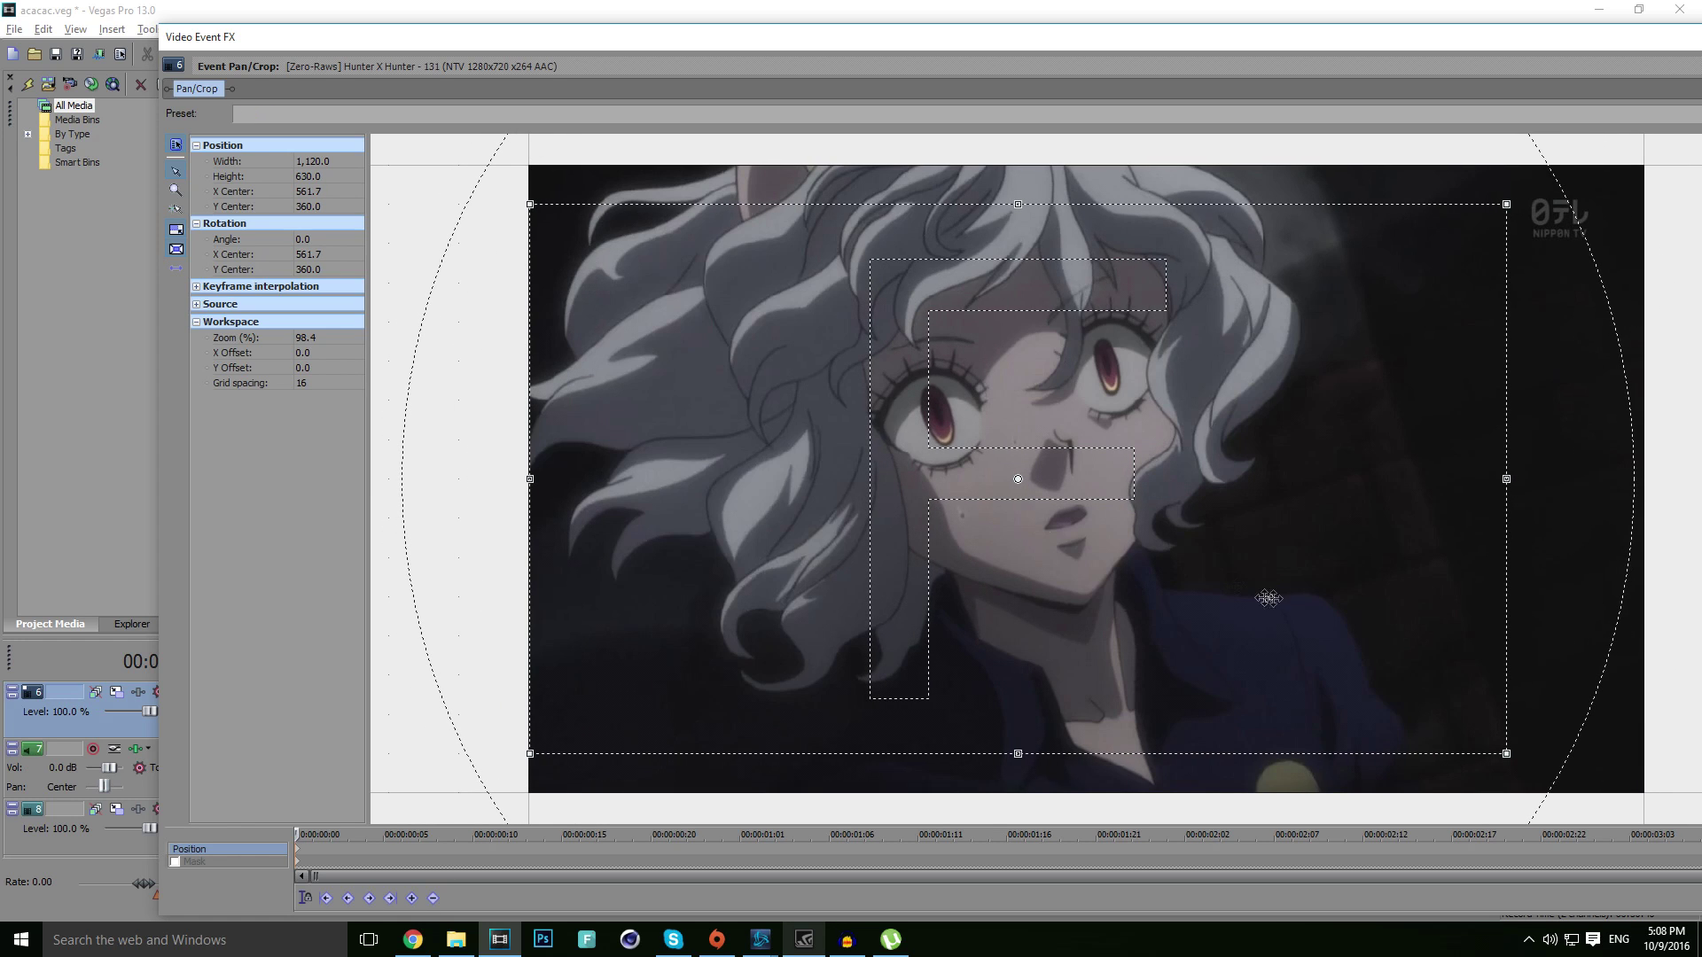
scroll(531, 471, up, 2)
drag(521, 482, 517, 483)
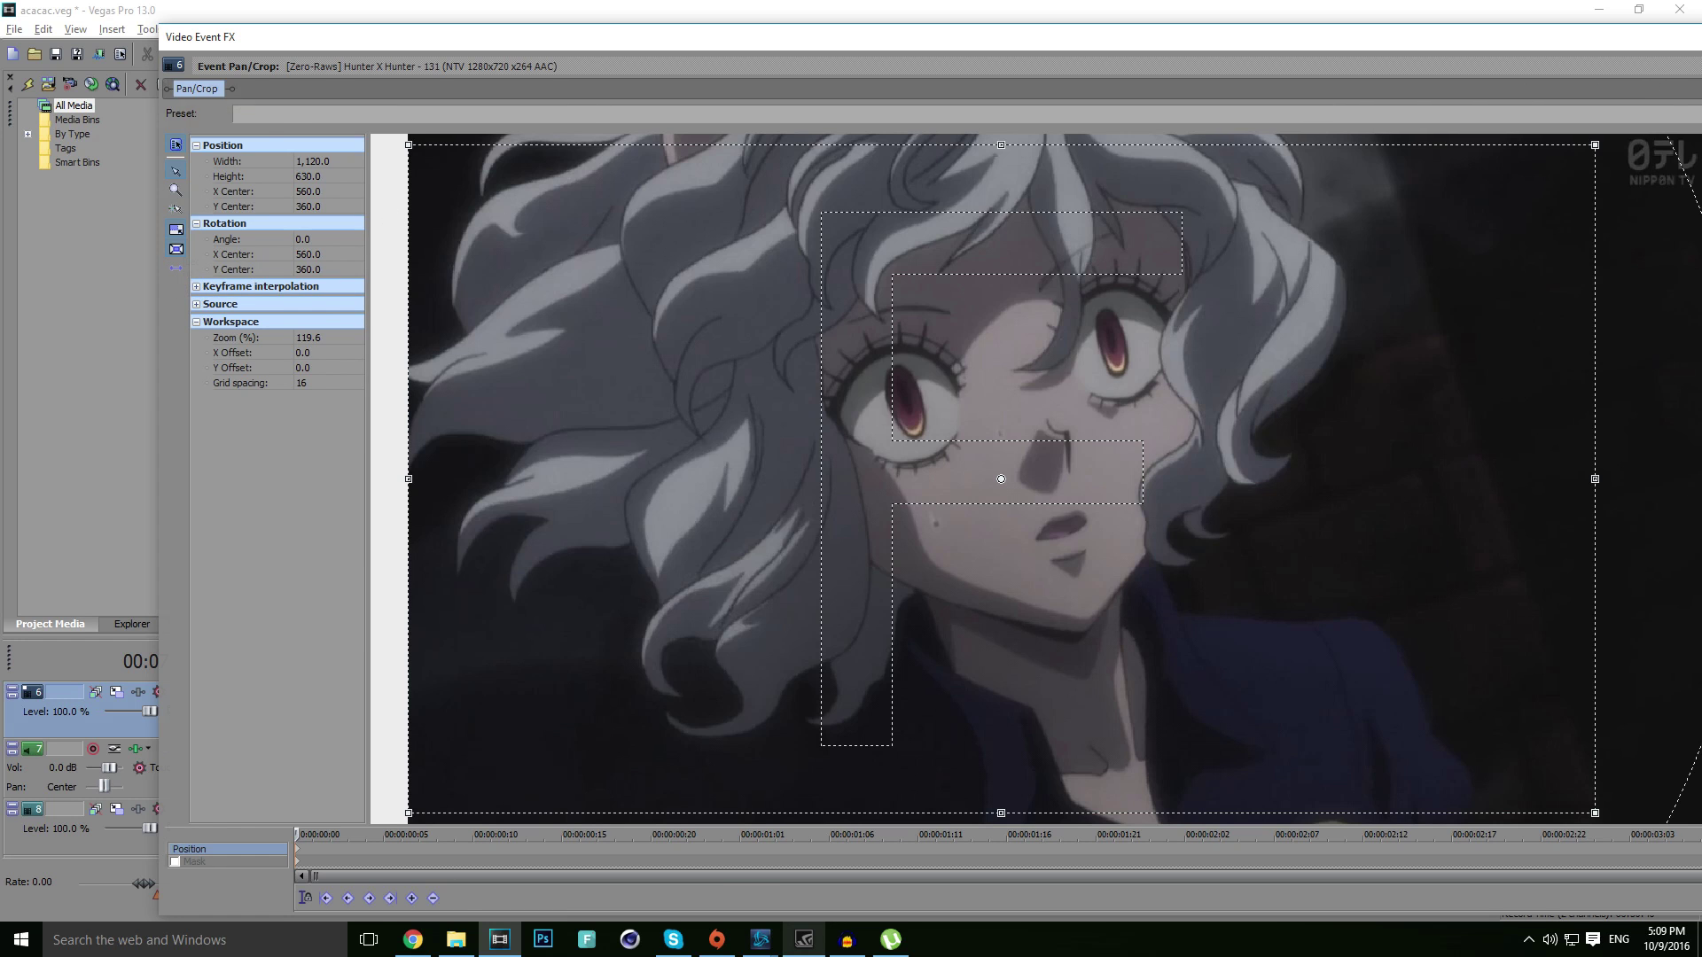
key(alt+F4)
- Crop the second clip with Pan/Crop to 1,120 × 630 and shift the crop to the frame's left edge, at X center 559.7
click(805, 716)
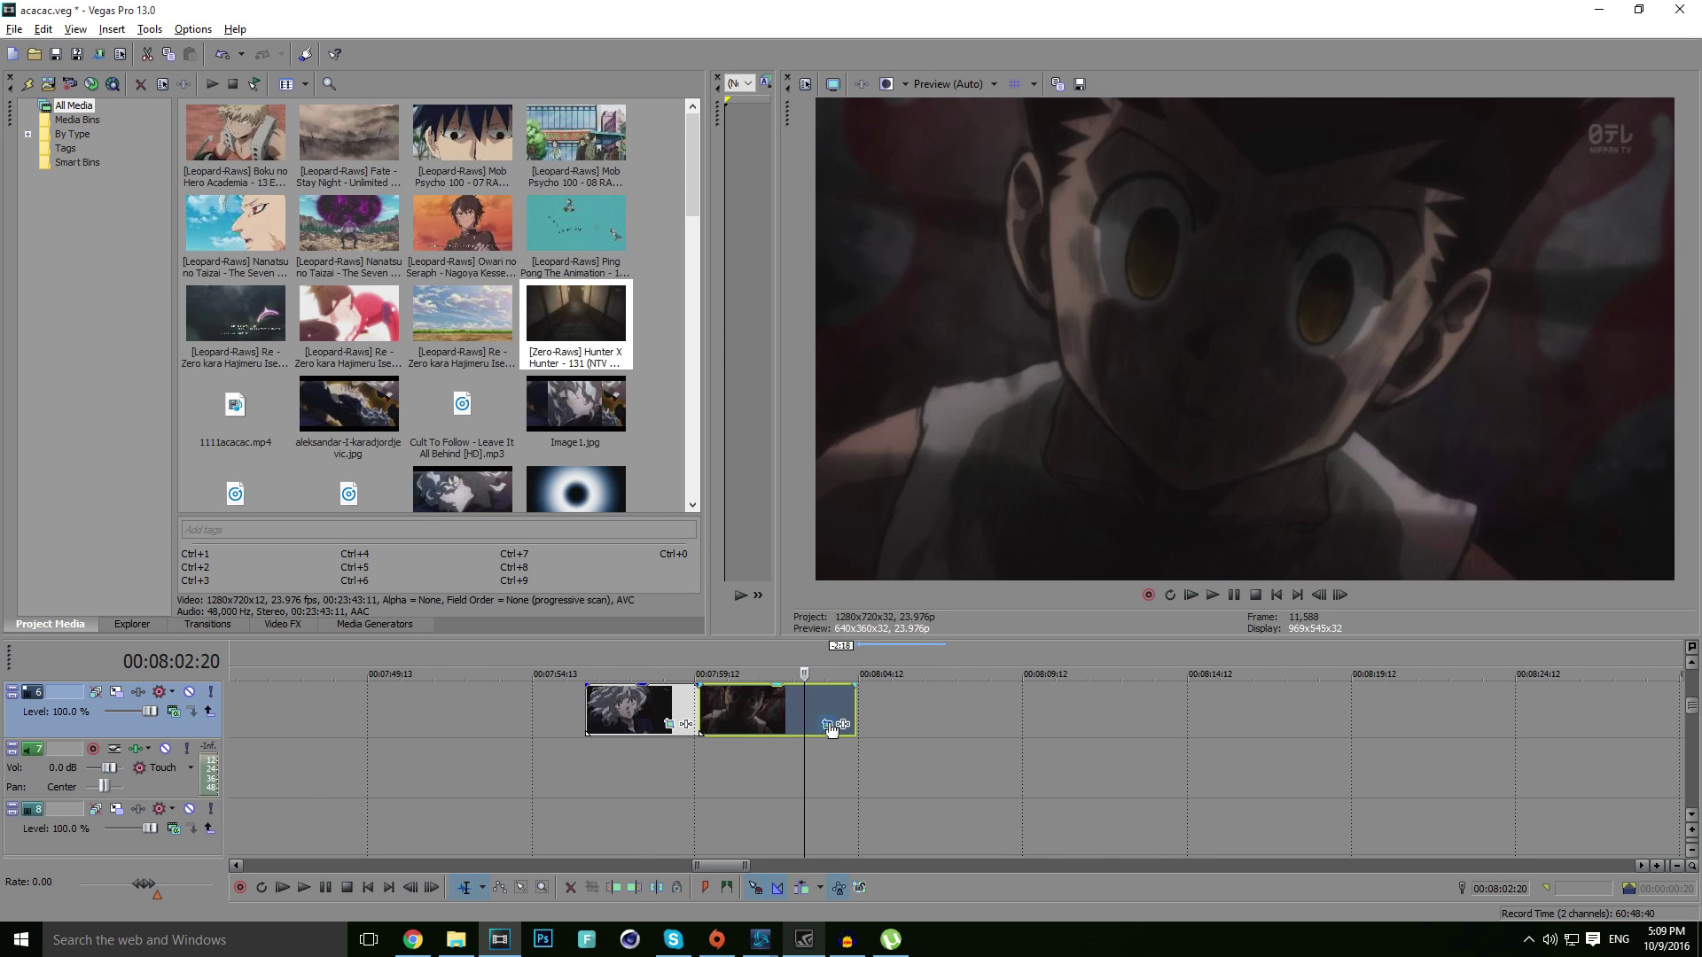
click(828, 725)
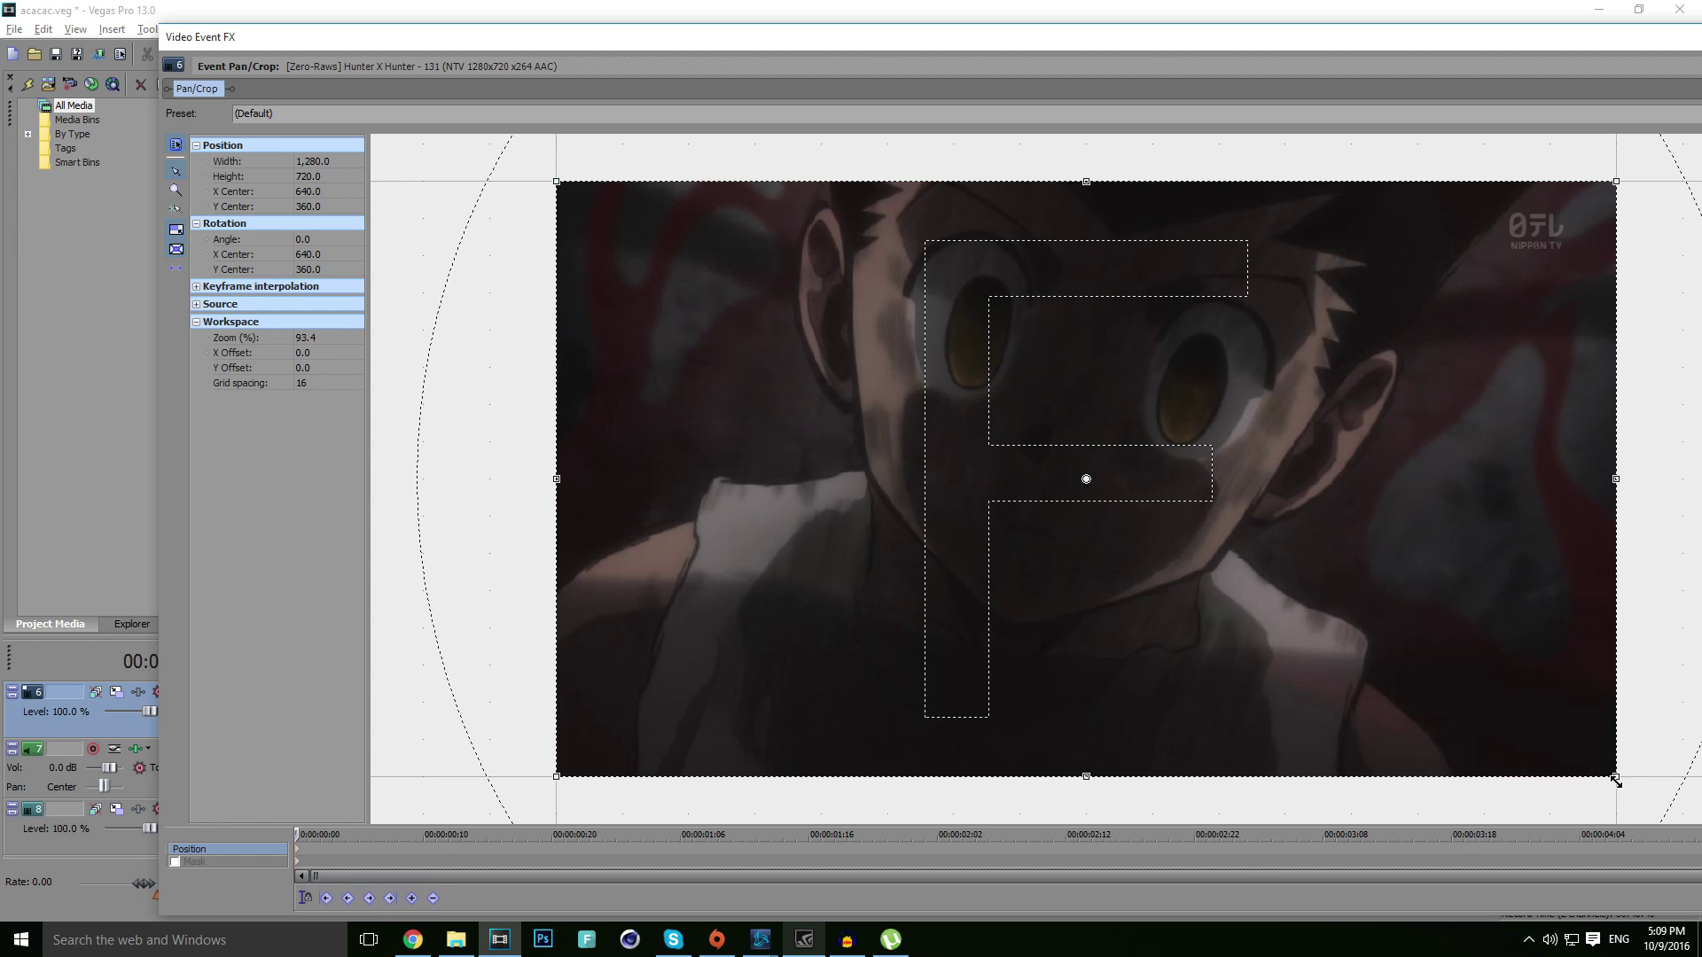
drag(1605, 777, 1577, 748)
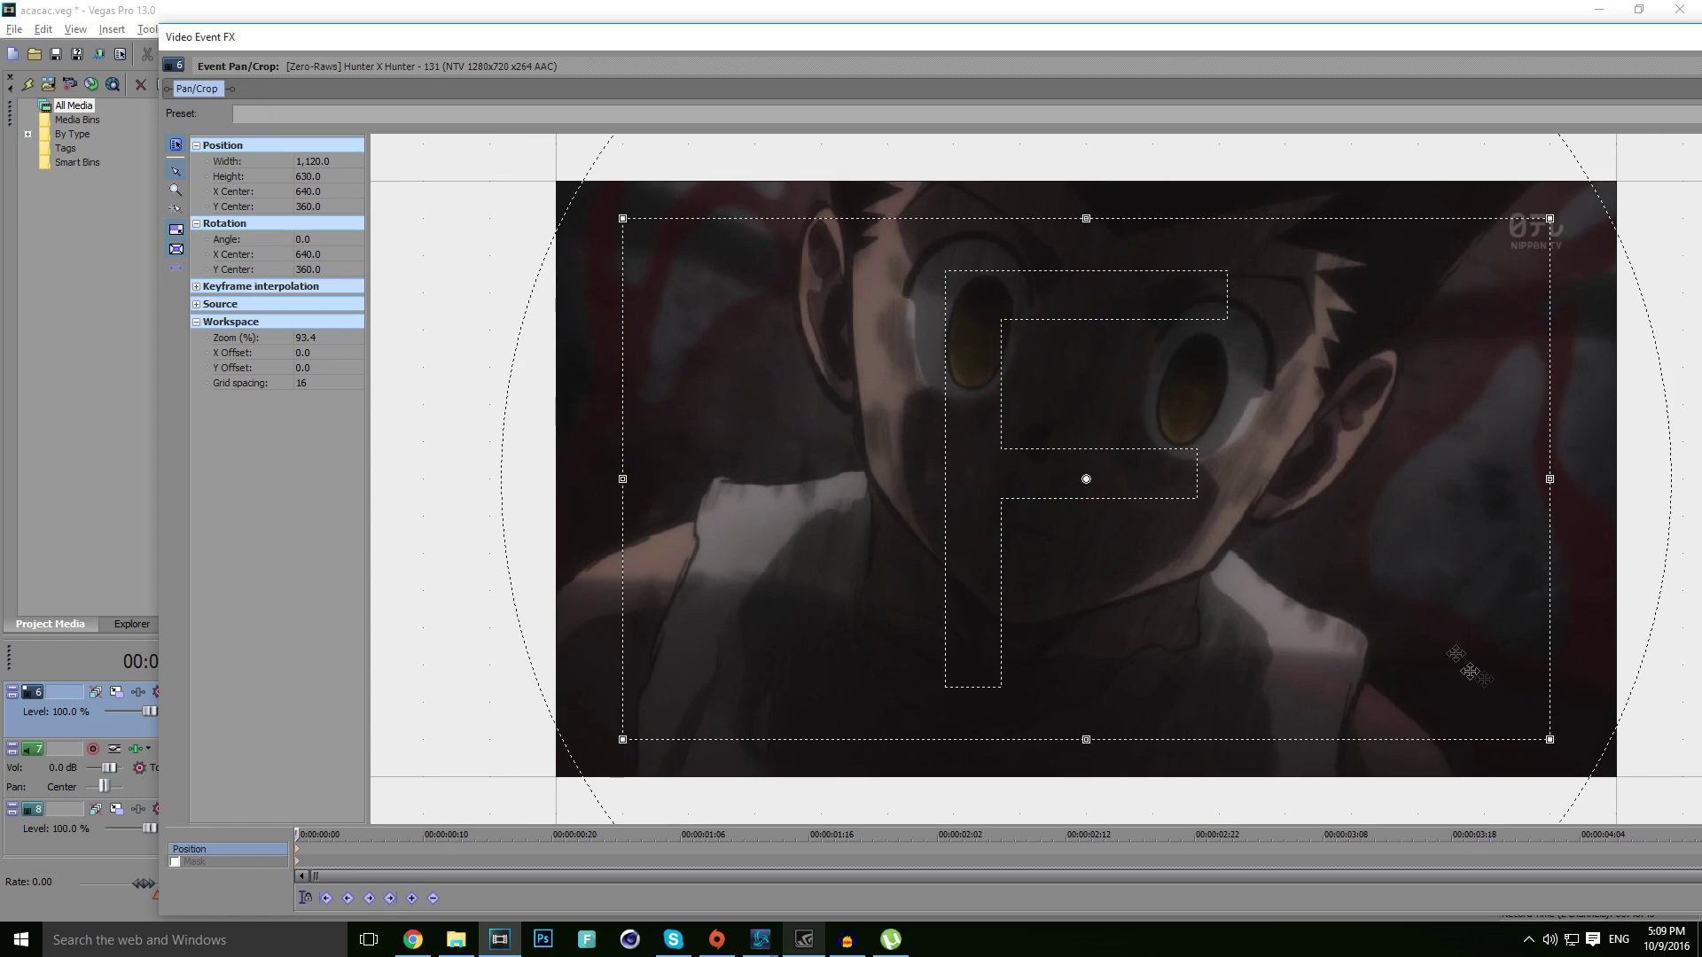
drag(1463, 661, 1360, 622)
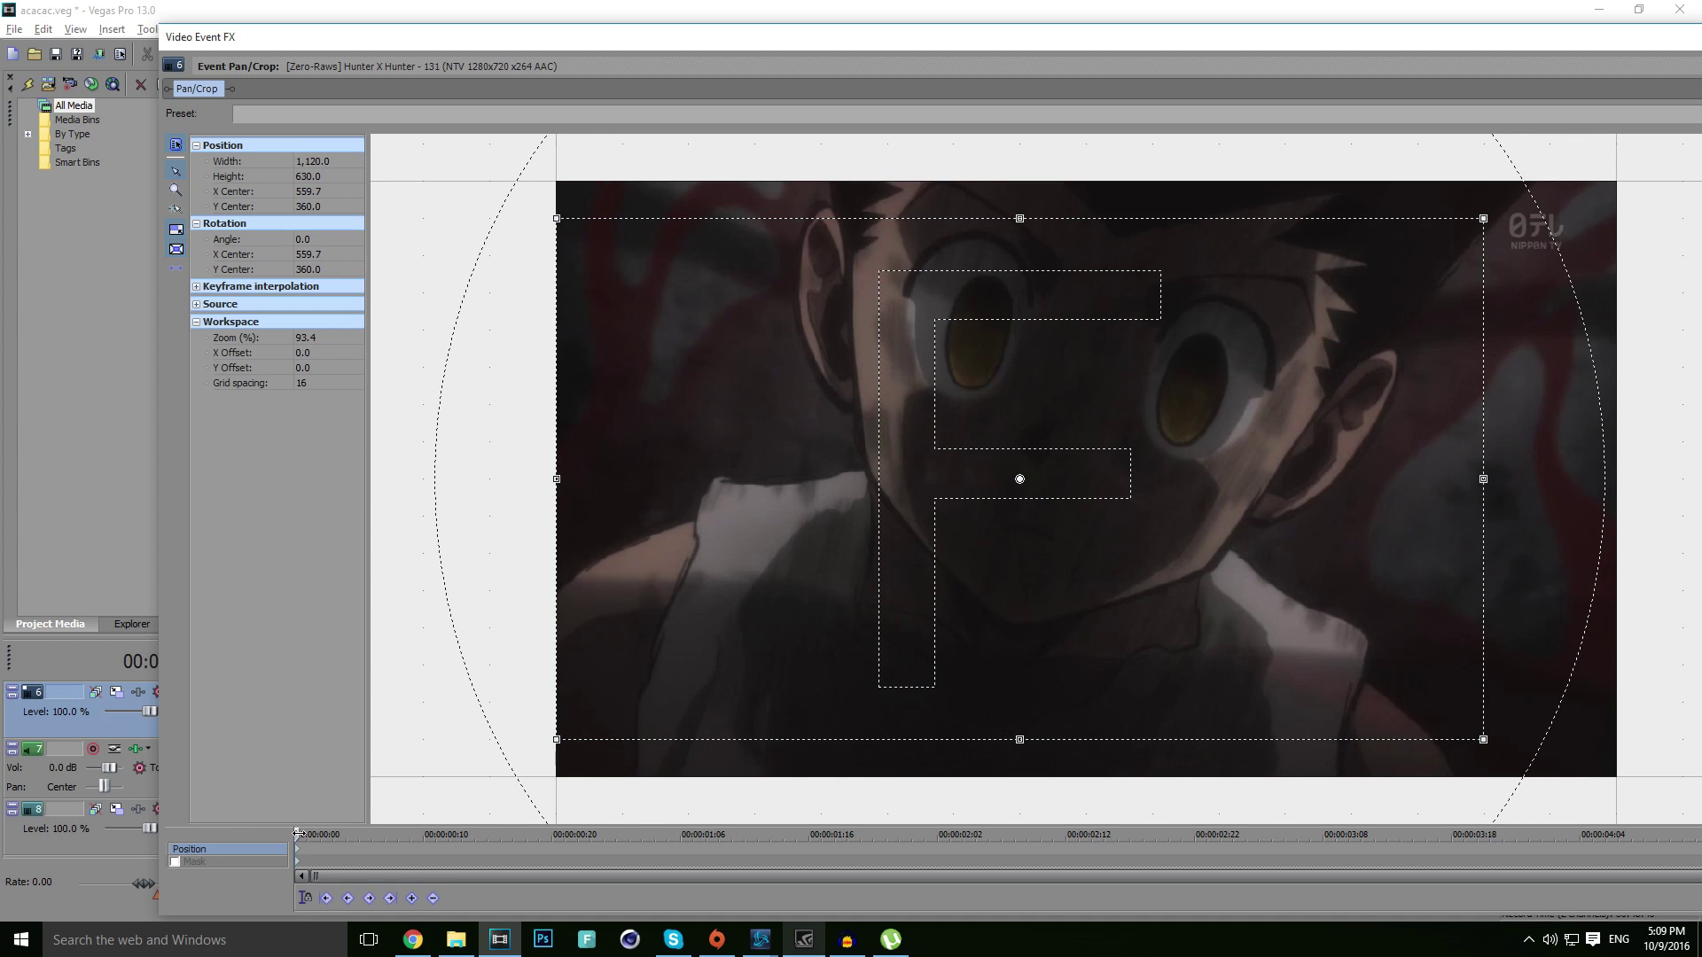
mouse_move(299, 833)
mouse_down()
mouse_move(324, 834)
mouse_move(299, 834)
mouse_up()
key(alt+F4)
- Review the first clip's Pan/Crop framing from its start to its end
click(617, 813)
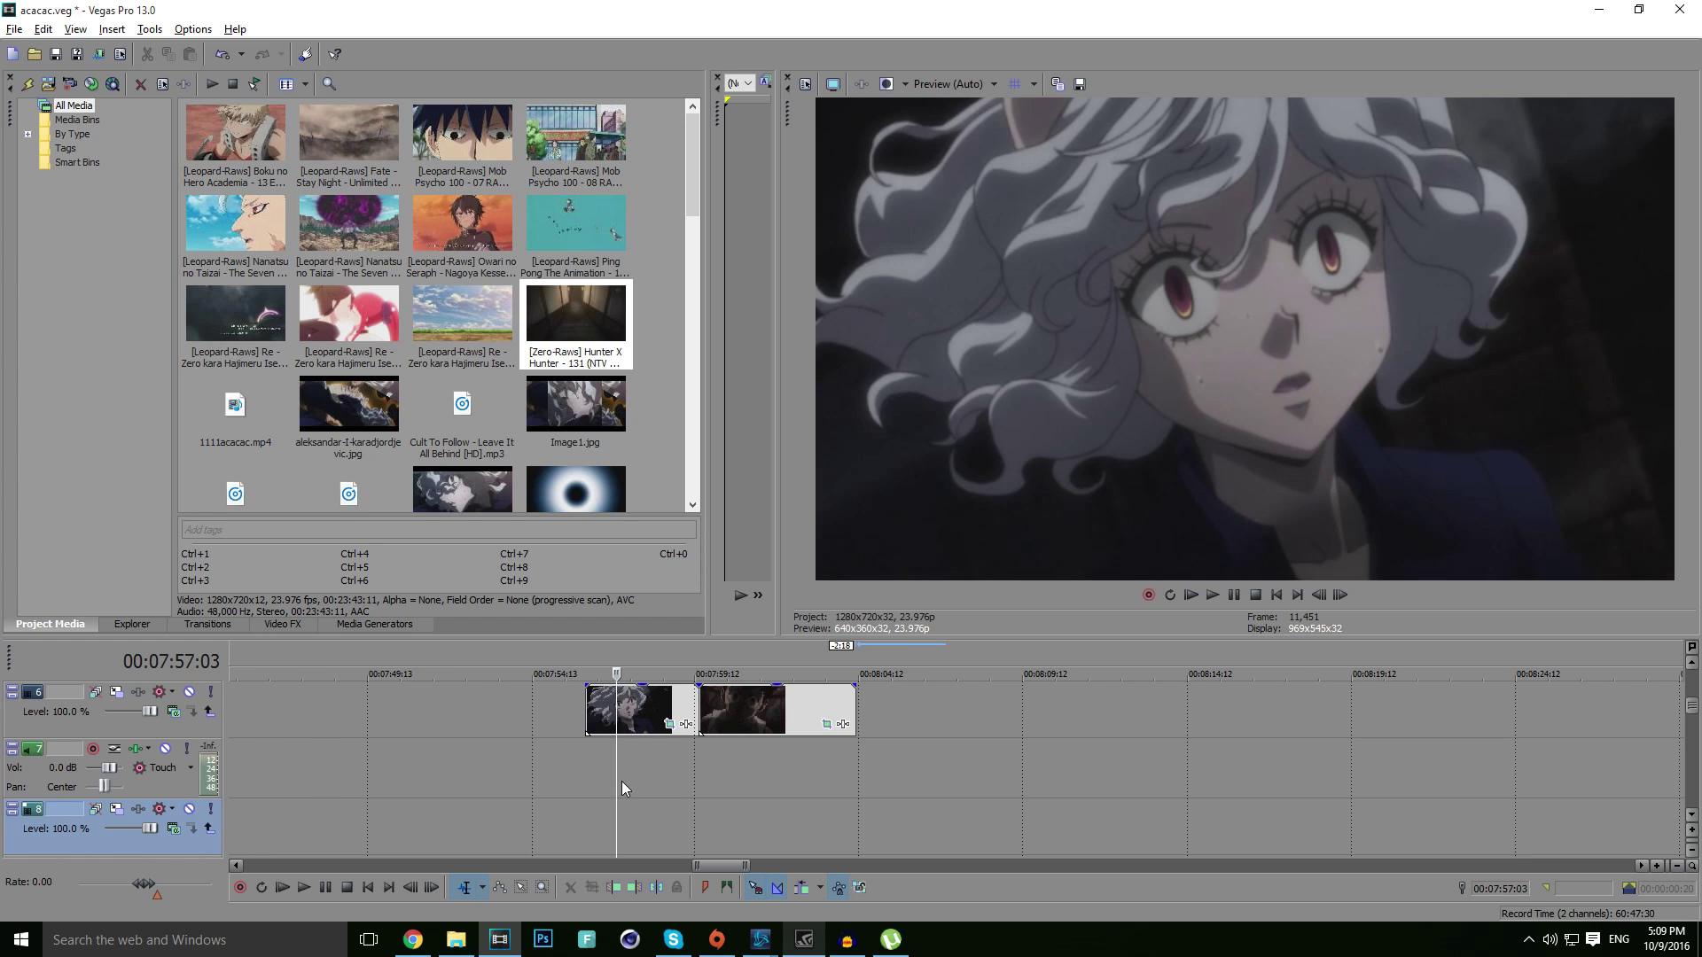
click(671, 724)
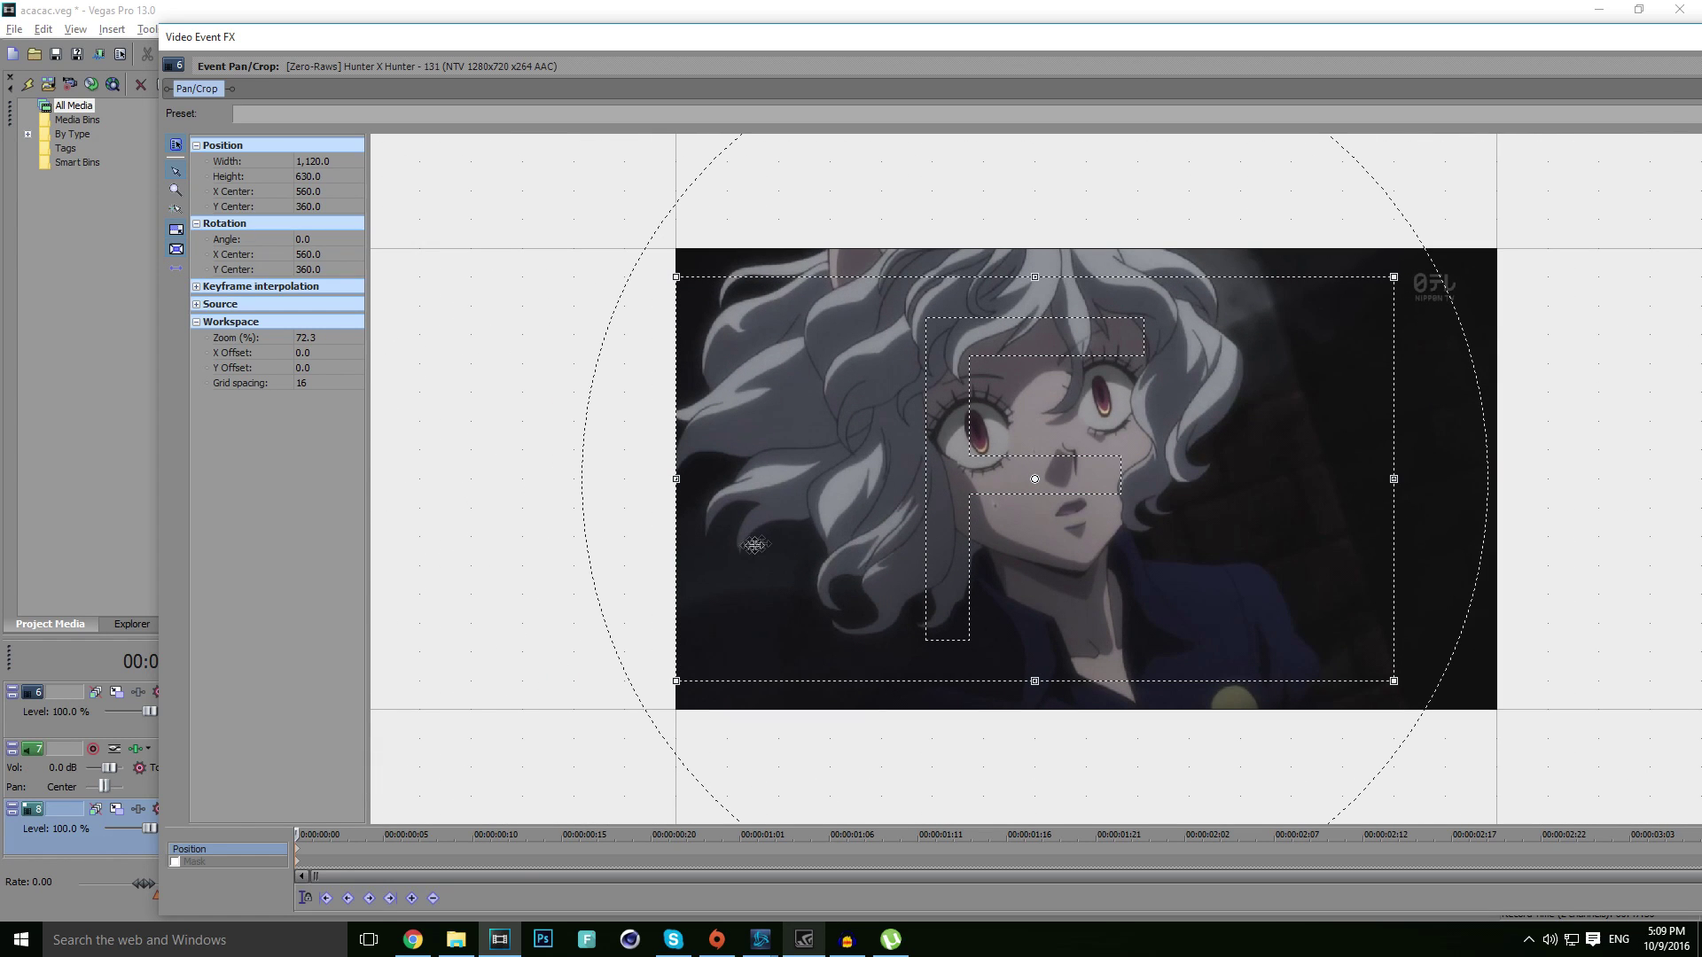
drag(301, 839, 1701, 839)
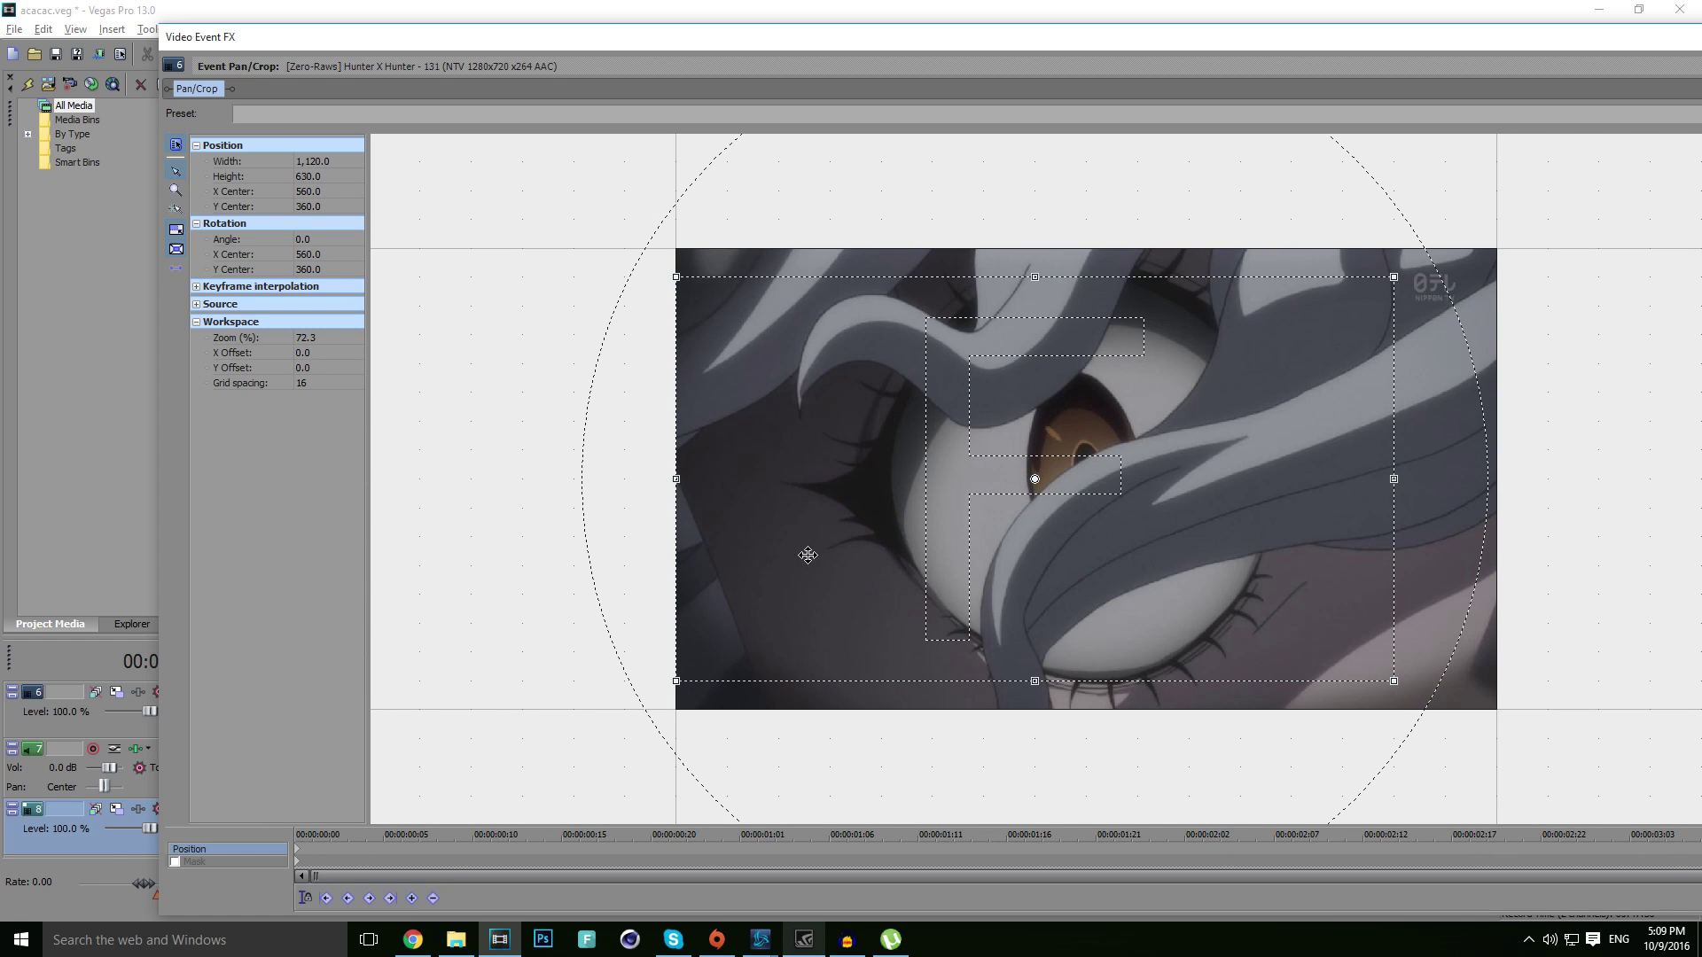
key(alt+F4)
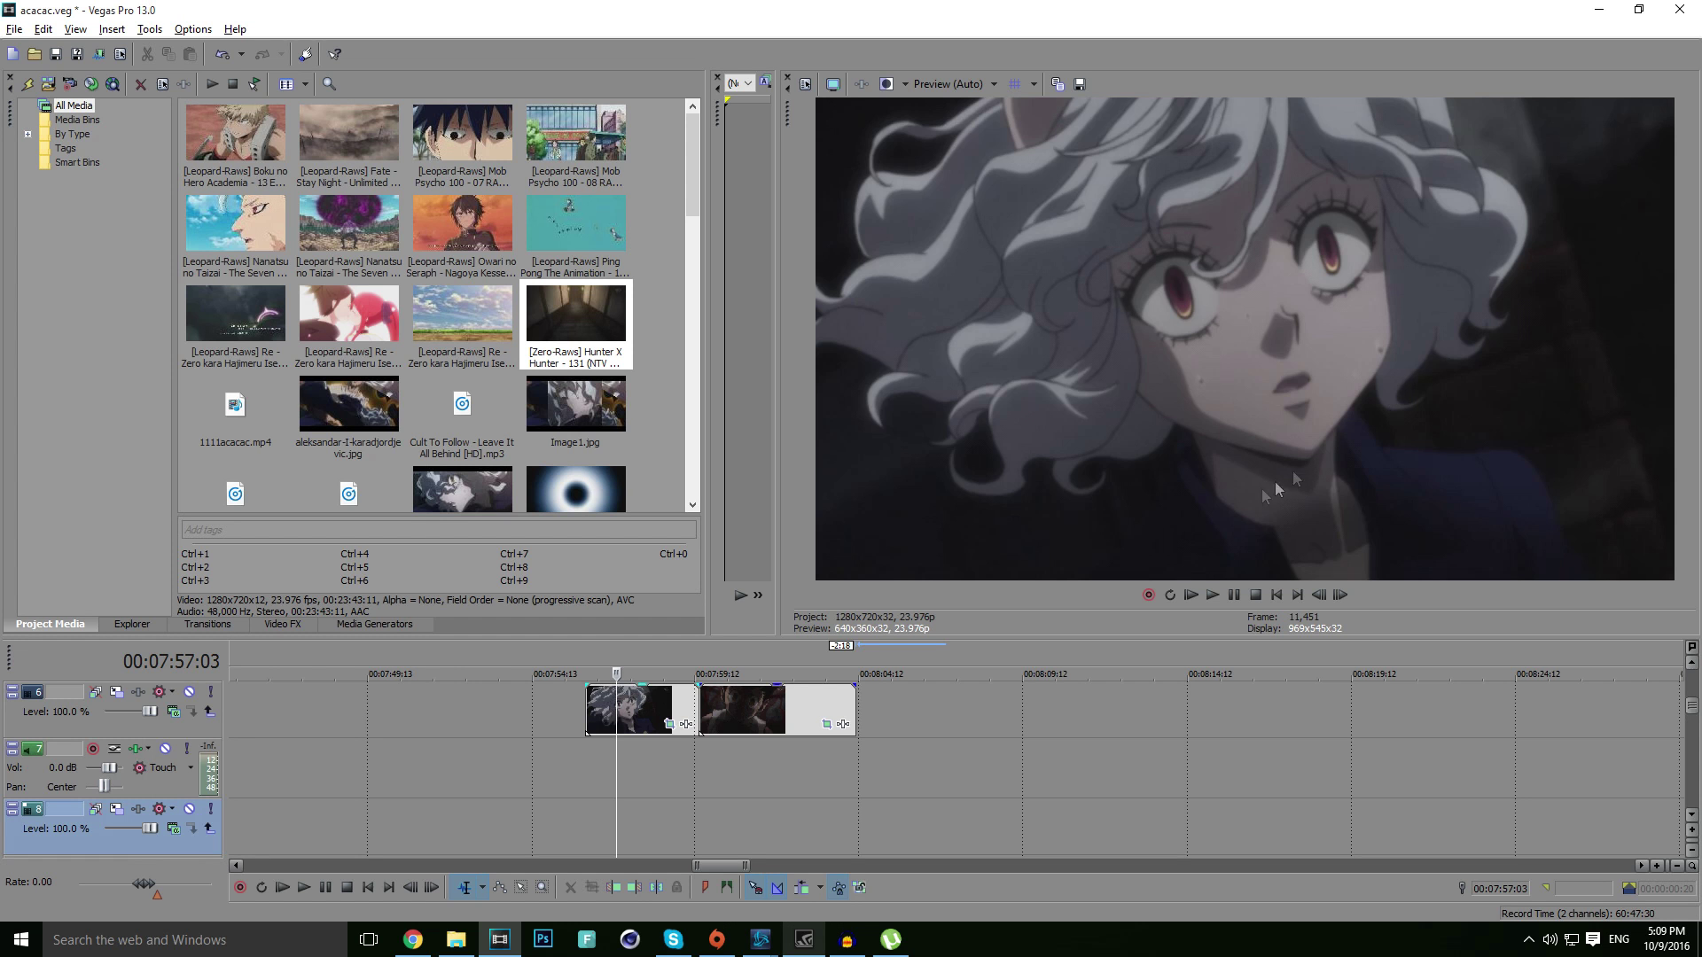
- Move the second clip down to the lower video track, starting at 00:07:59:04 so it overlaps the end of the first clip
scroll(703, 753, up, 5)
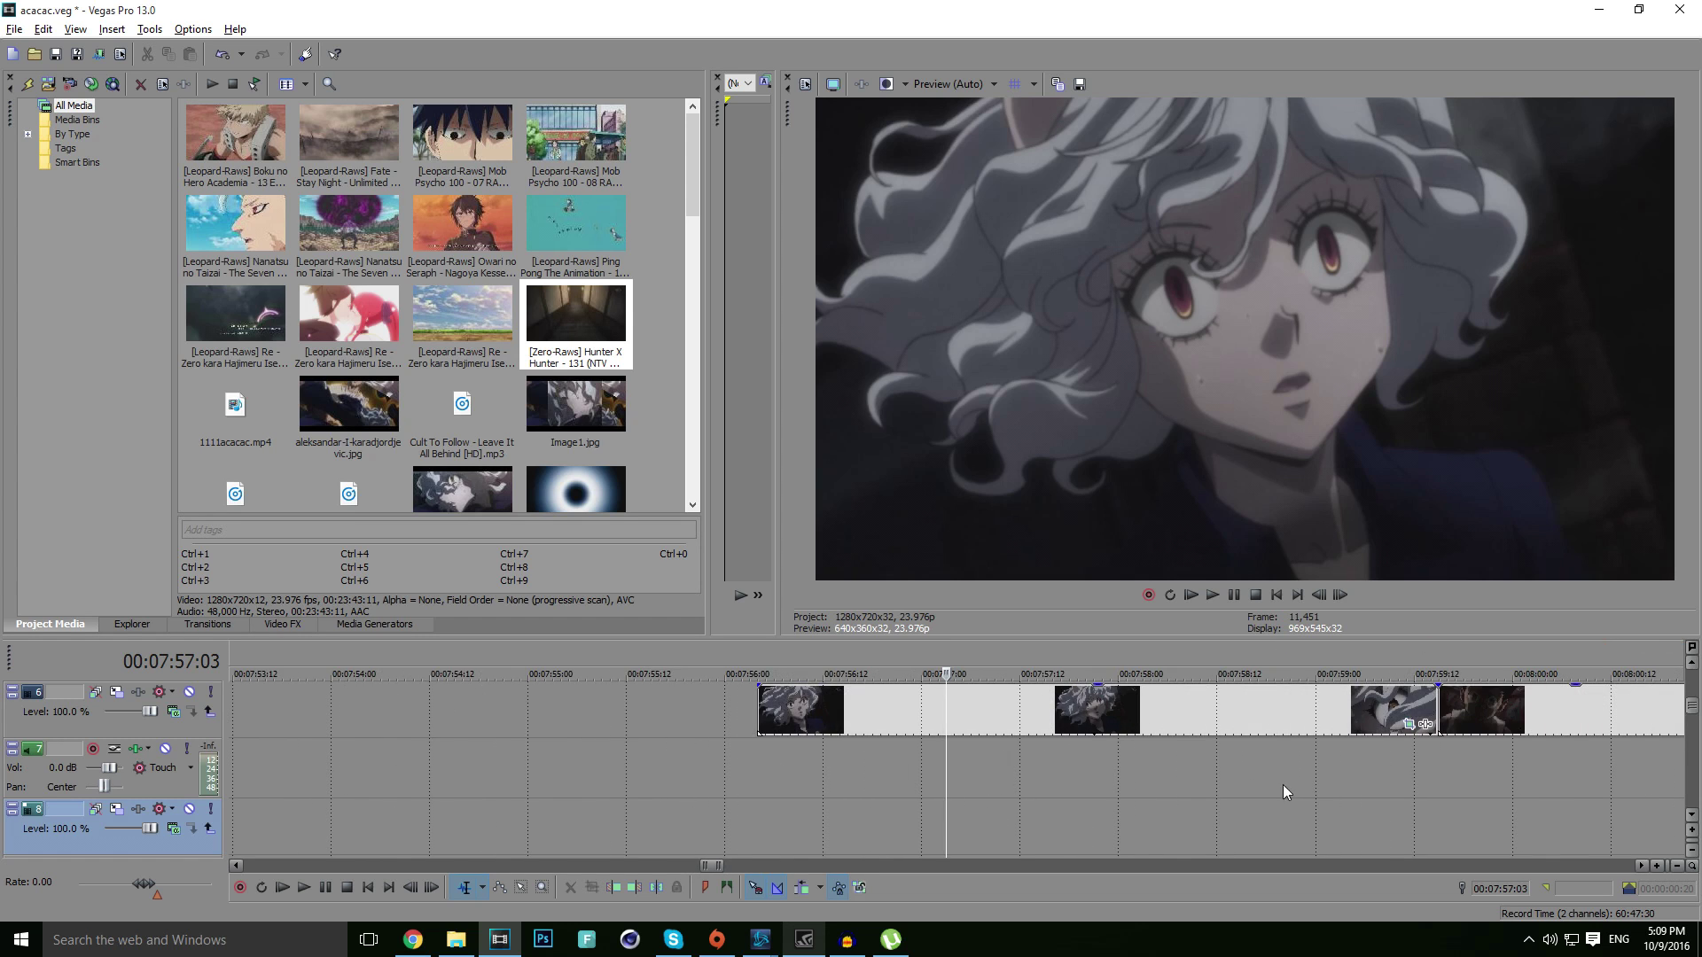
click(1121, 764)
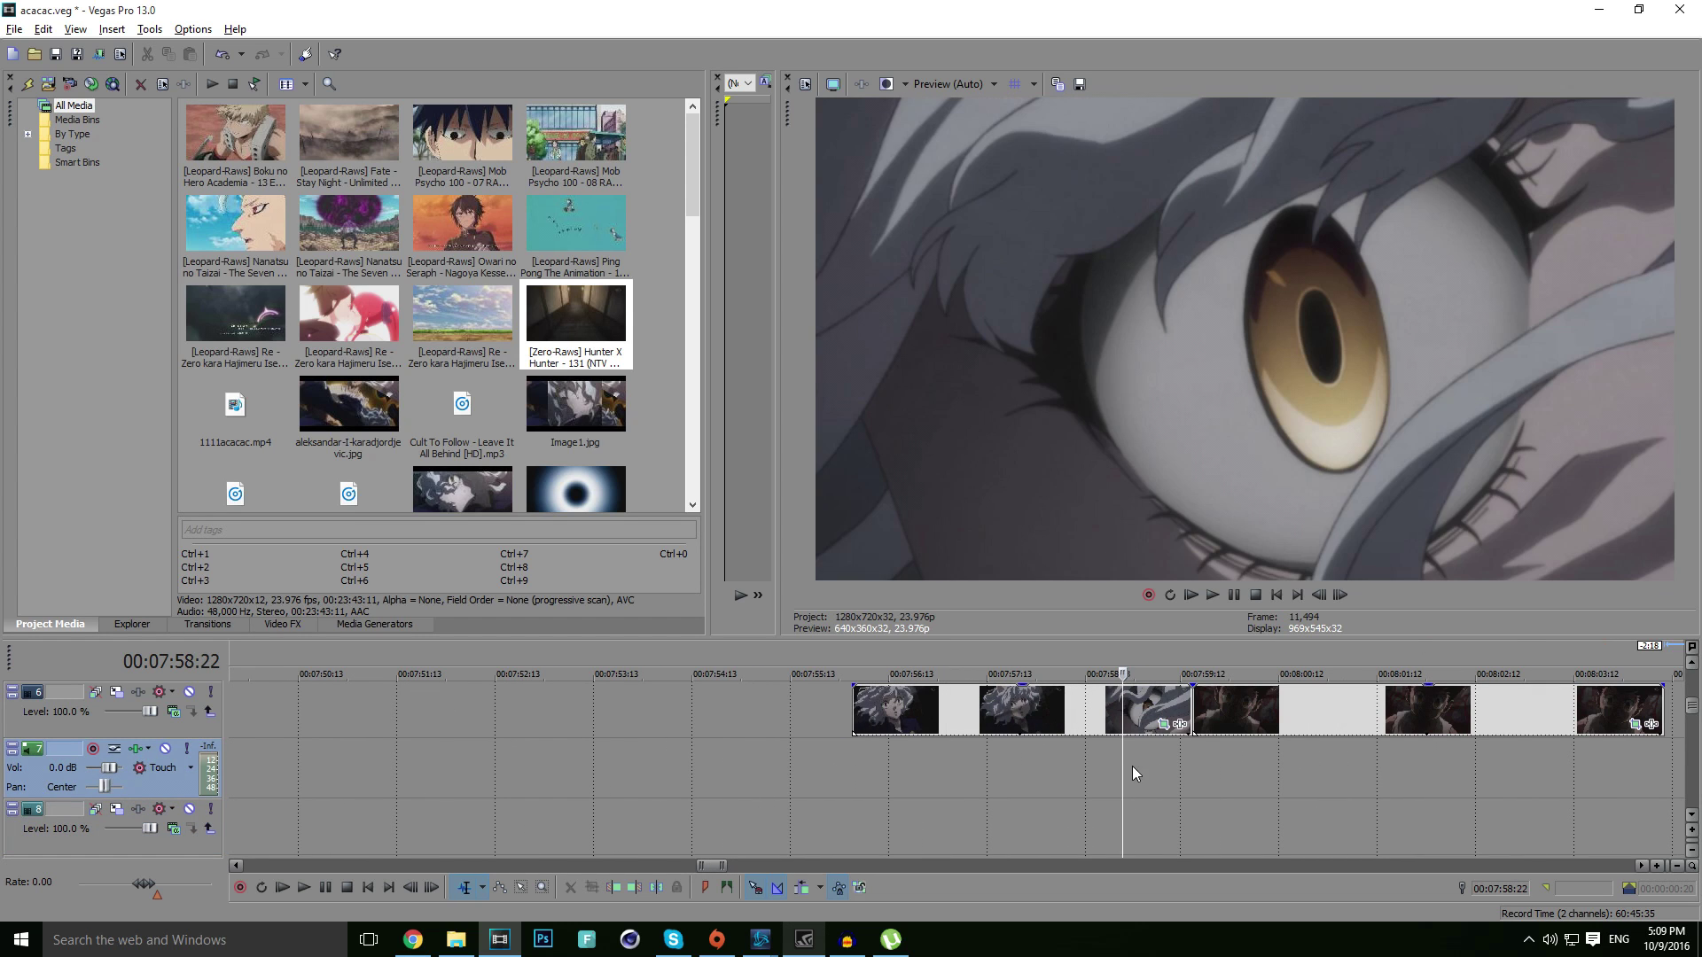
click(1168, 754)
drag(1223, 722, 1240, 831)
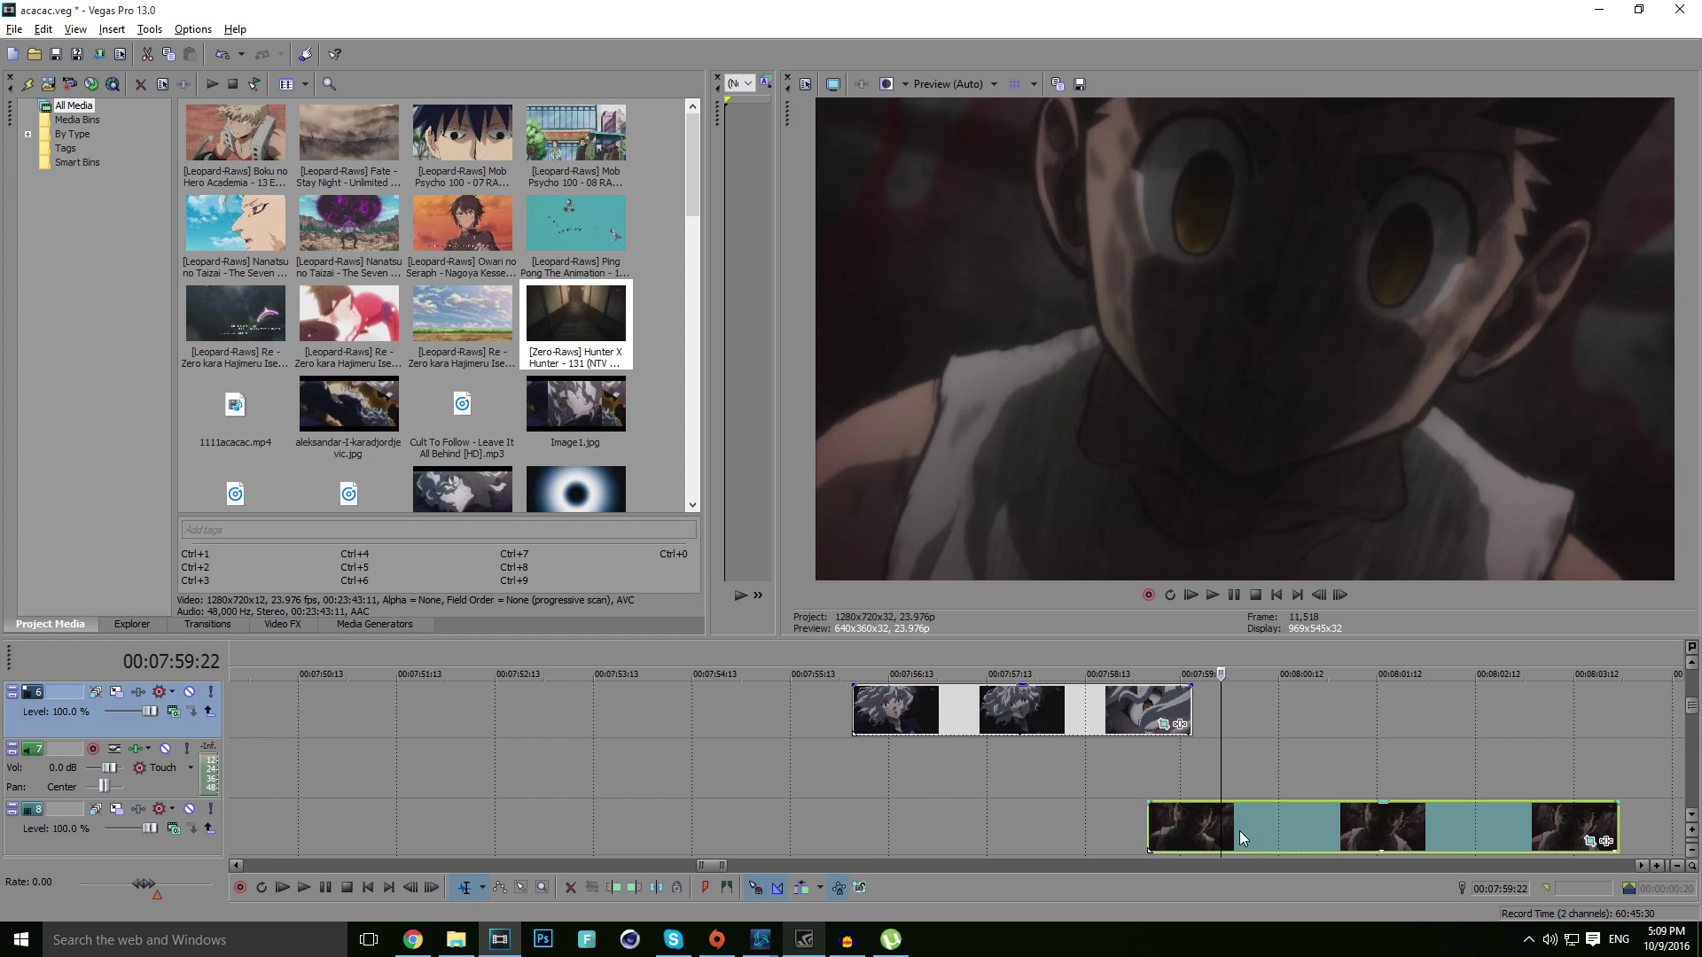
click(1145, 723)
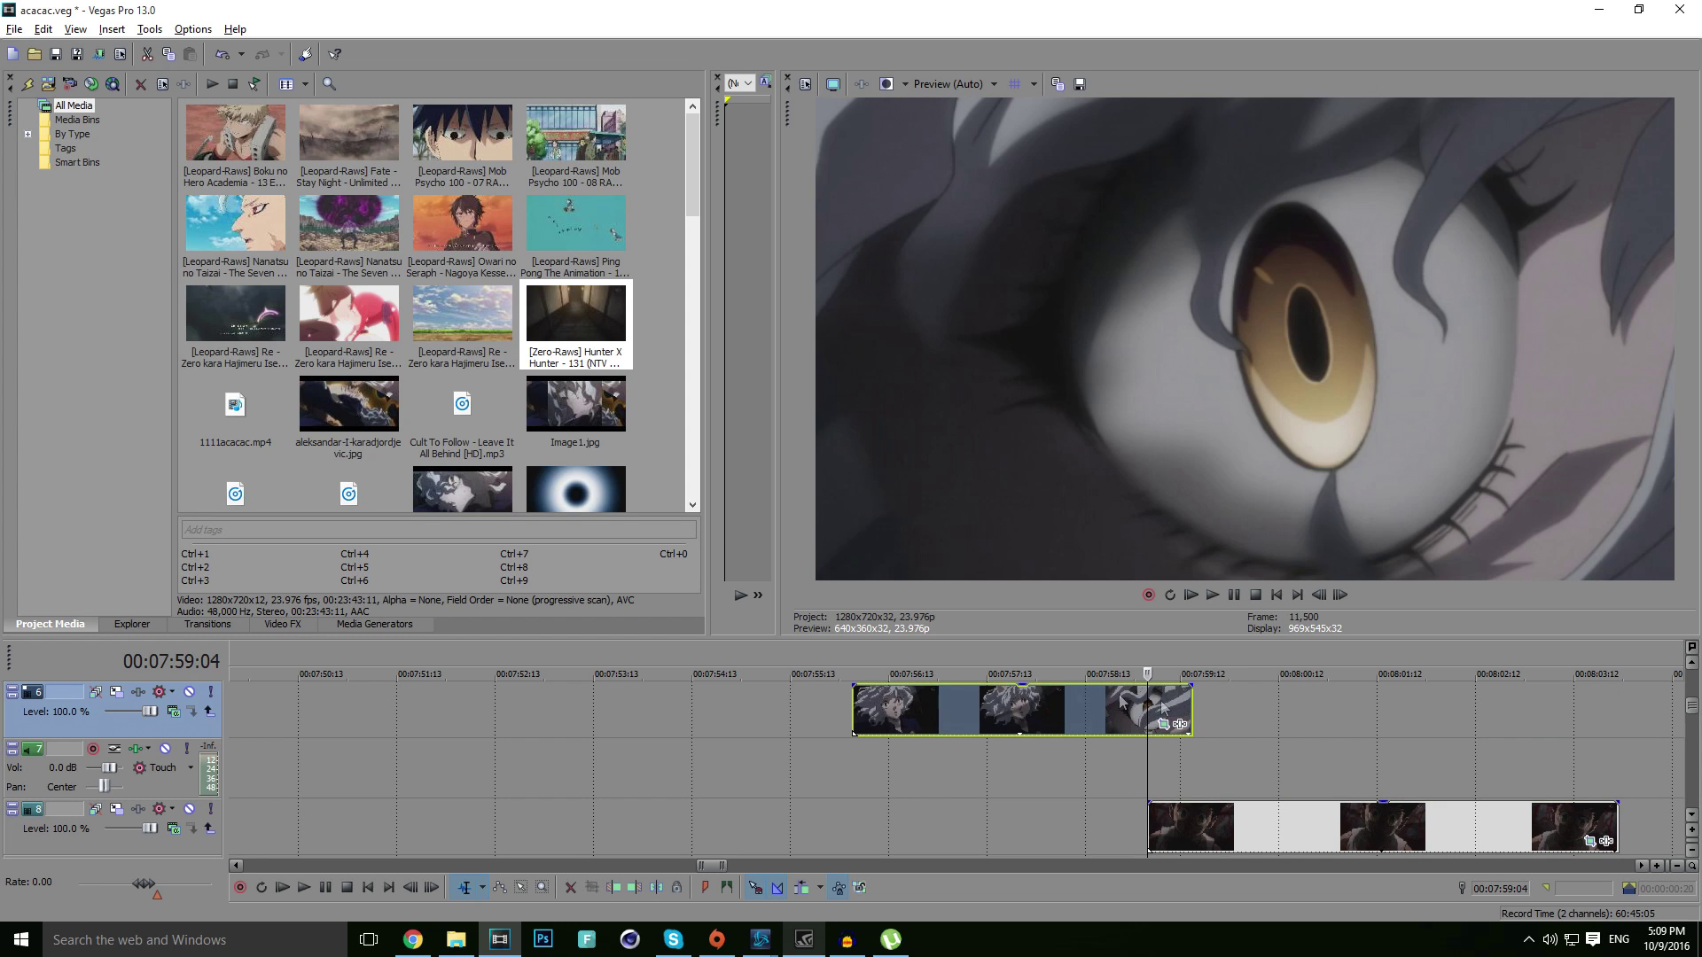
- Step back frame by frame from the first clip's end and shift the lower clip to start six frames before it, at 00:07:59:09
click(1189, 788)
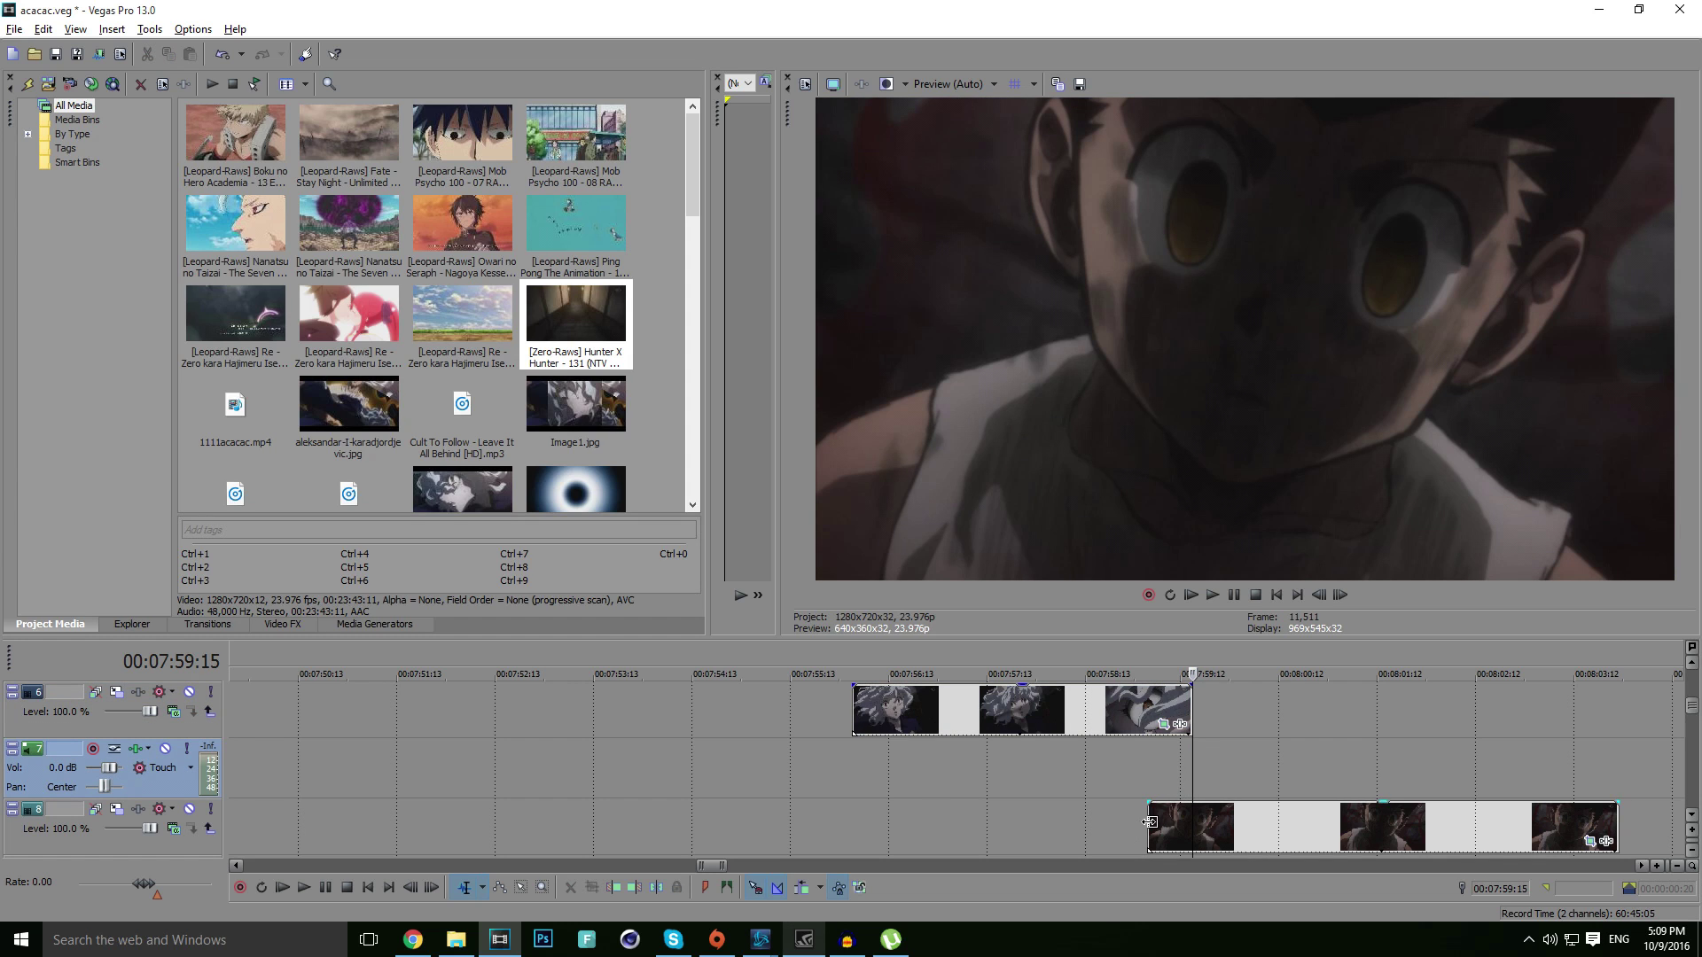
key(Left)
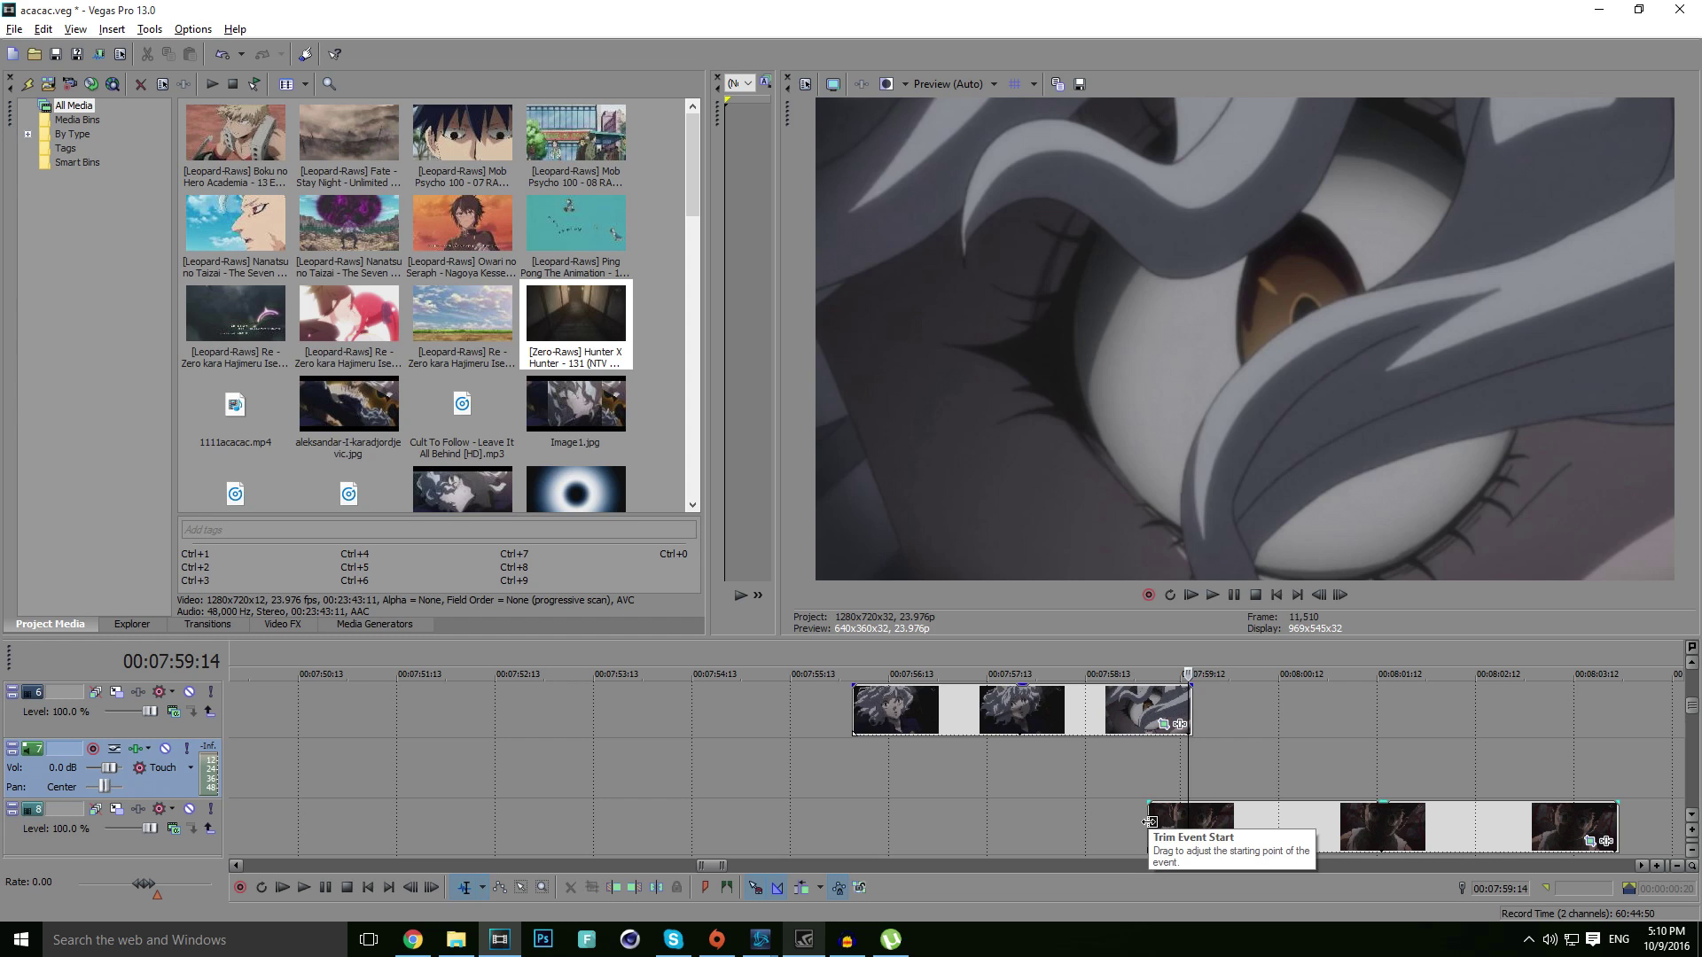
key(Right)
scroll(979, 780, up, 1)
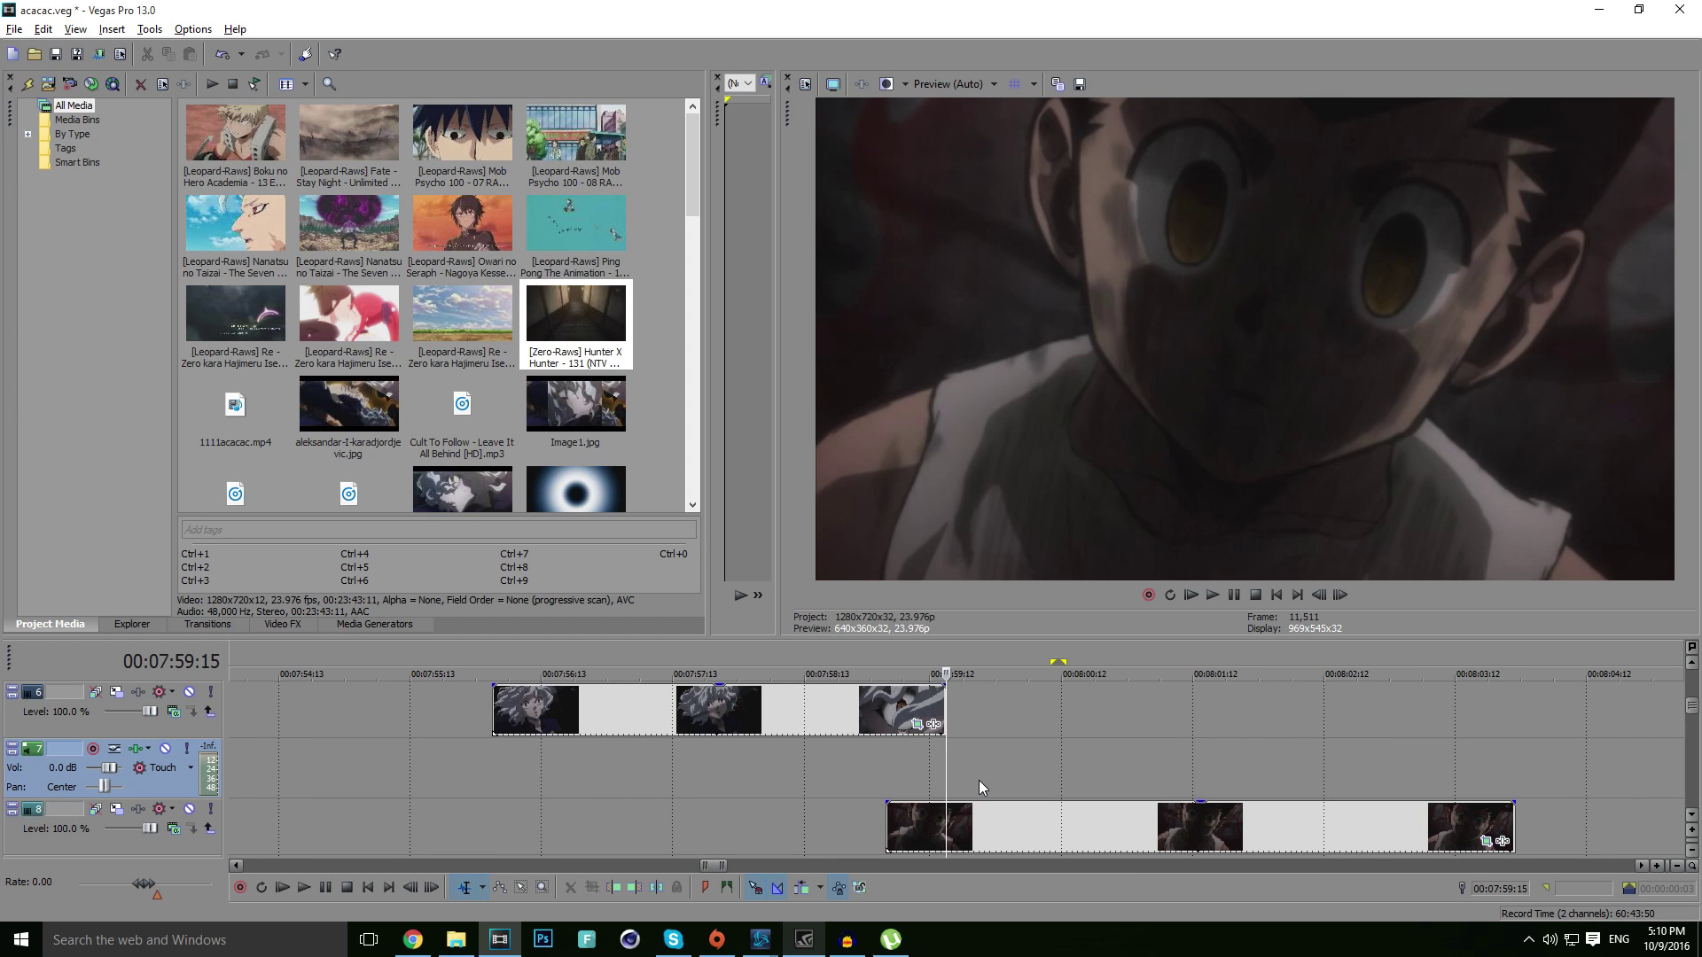
key(Left)
key(Right)
key(Left)
key(Left)
key(Left)
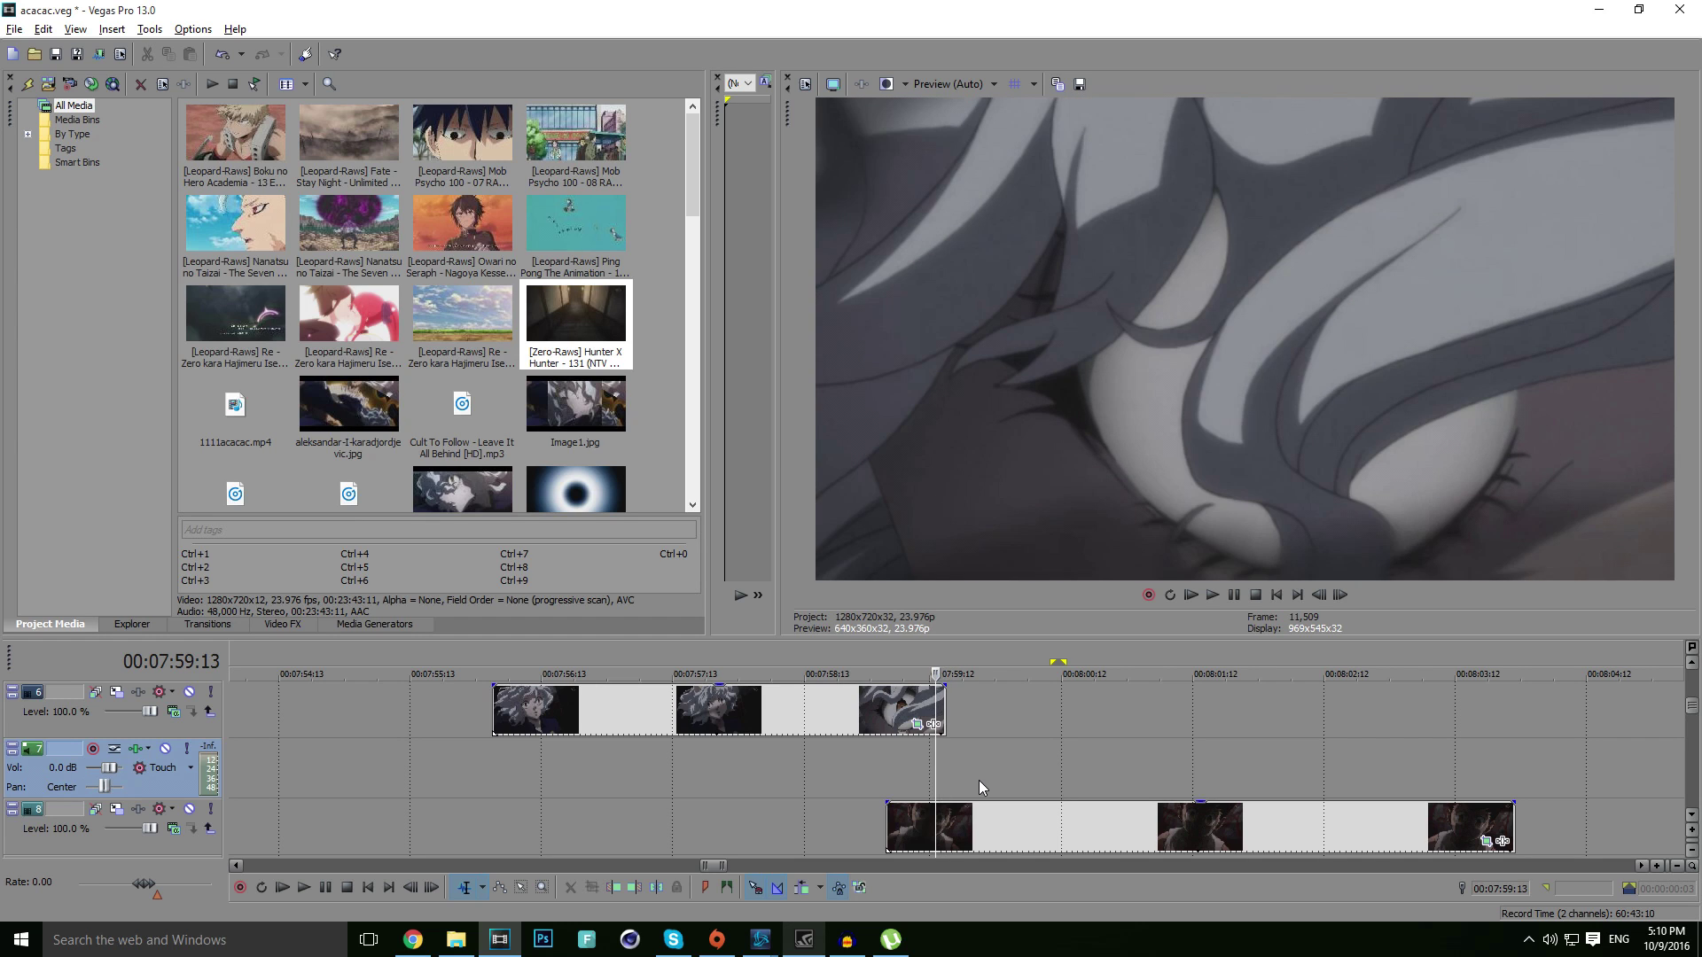
key(Left)
key(Left)
key(Left)
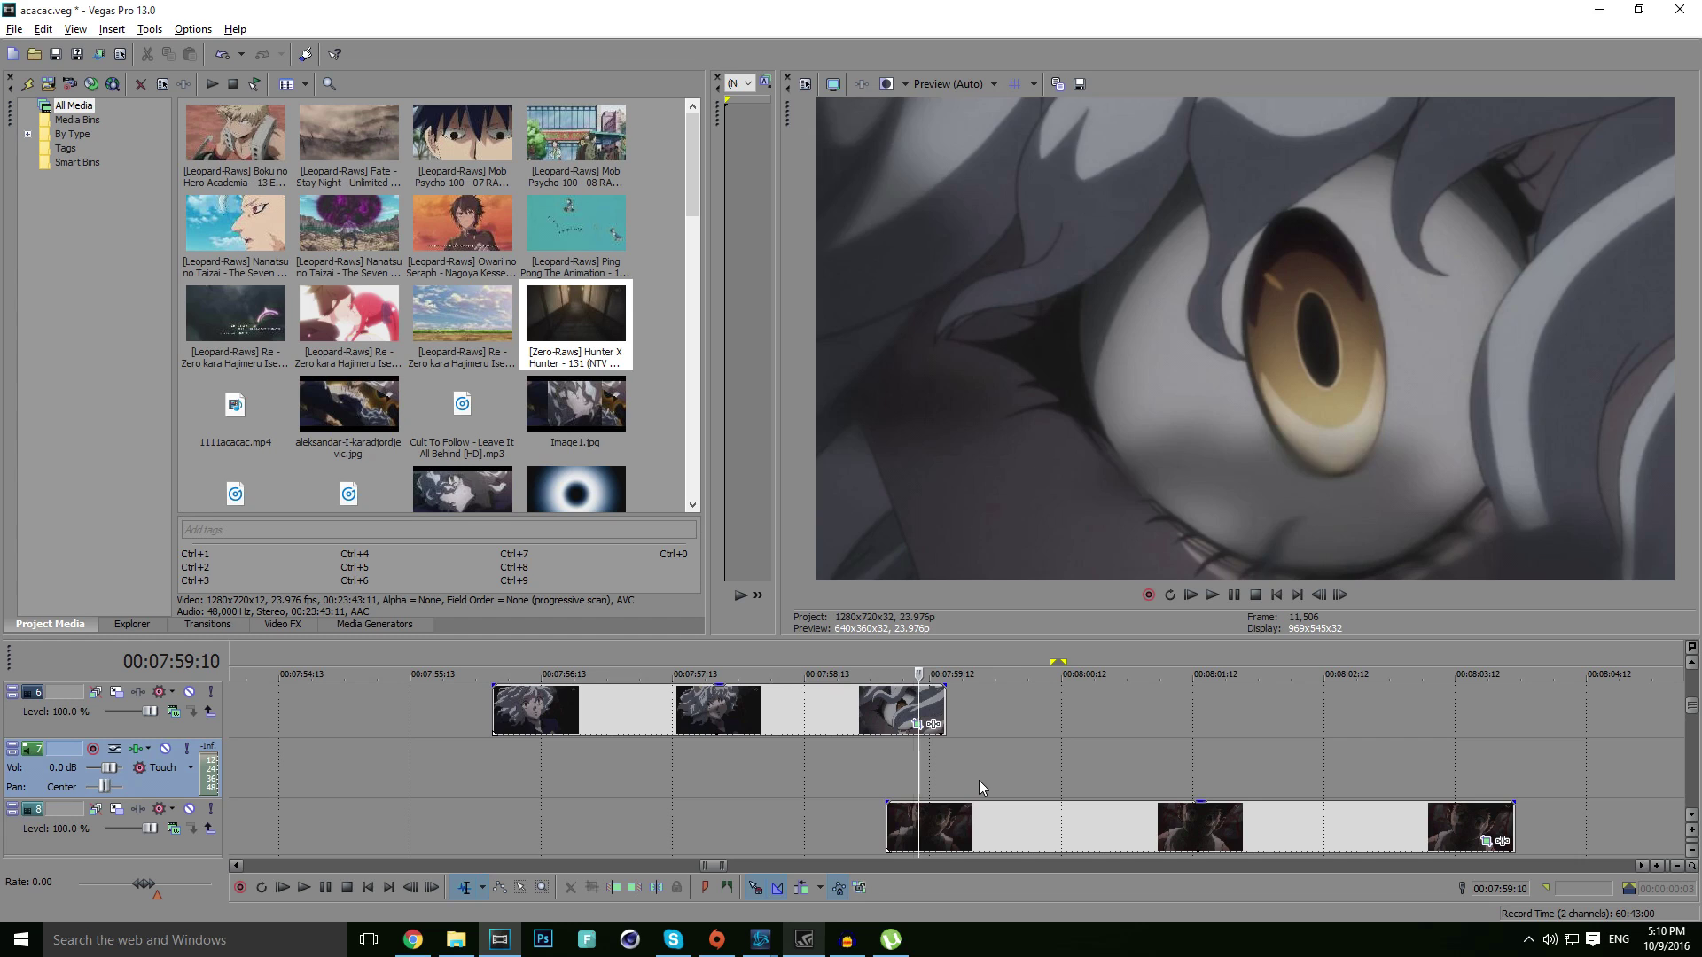
drag(987, 816, 944, 746)
- Split the upper clip at 00:07:59:09 and the lower clip at 00:07:59:15 to isolate both overlapping pieces
click(919, 704)
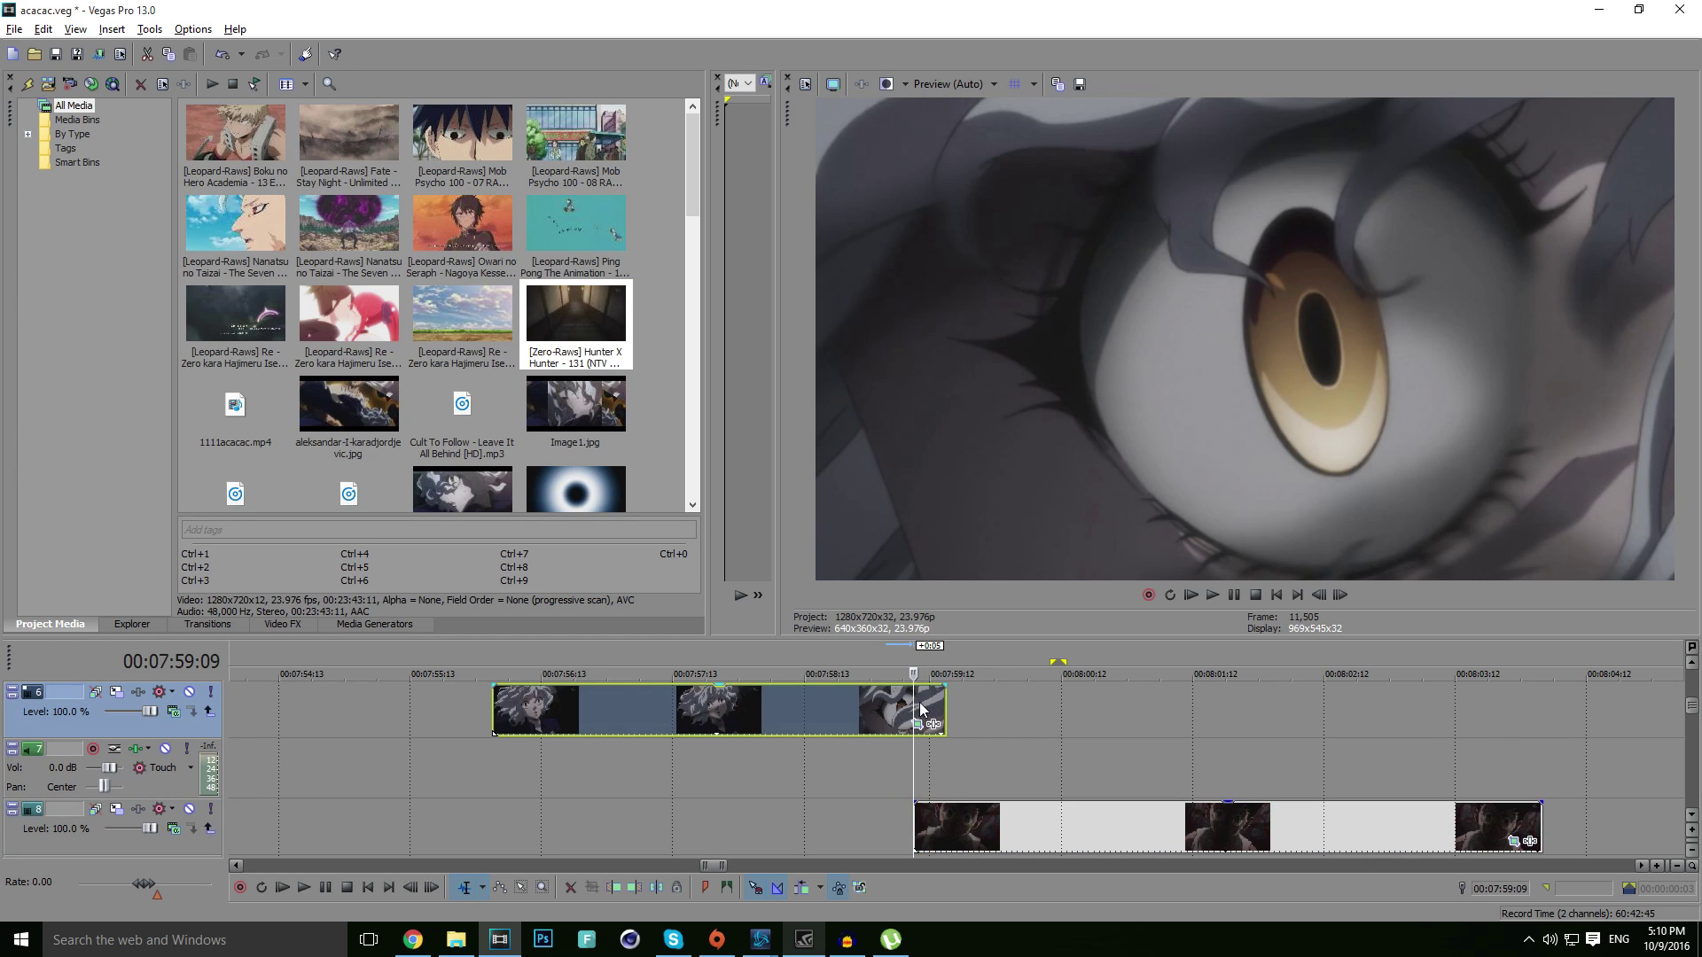
key(s)
click(943, 787)
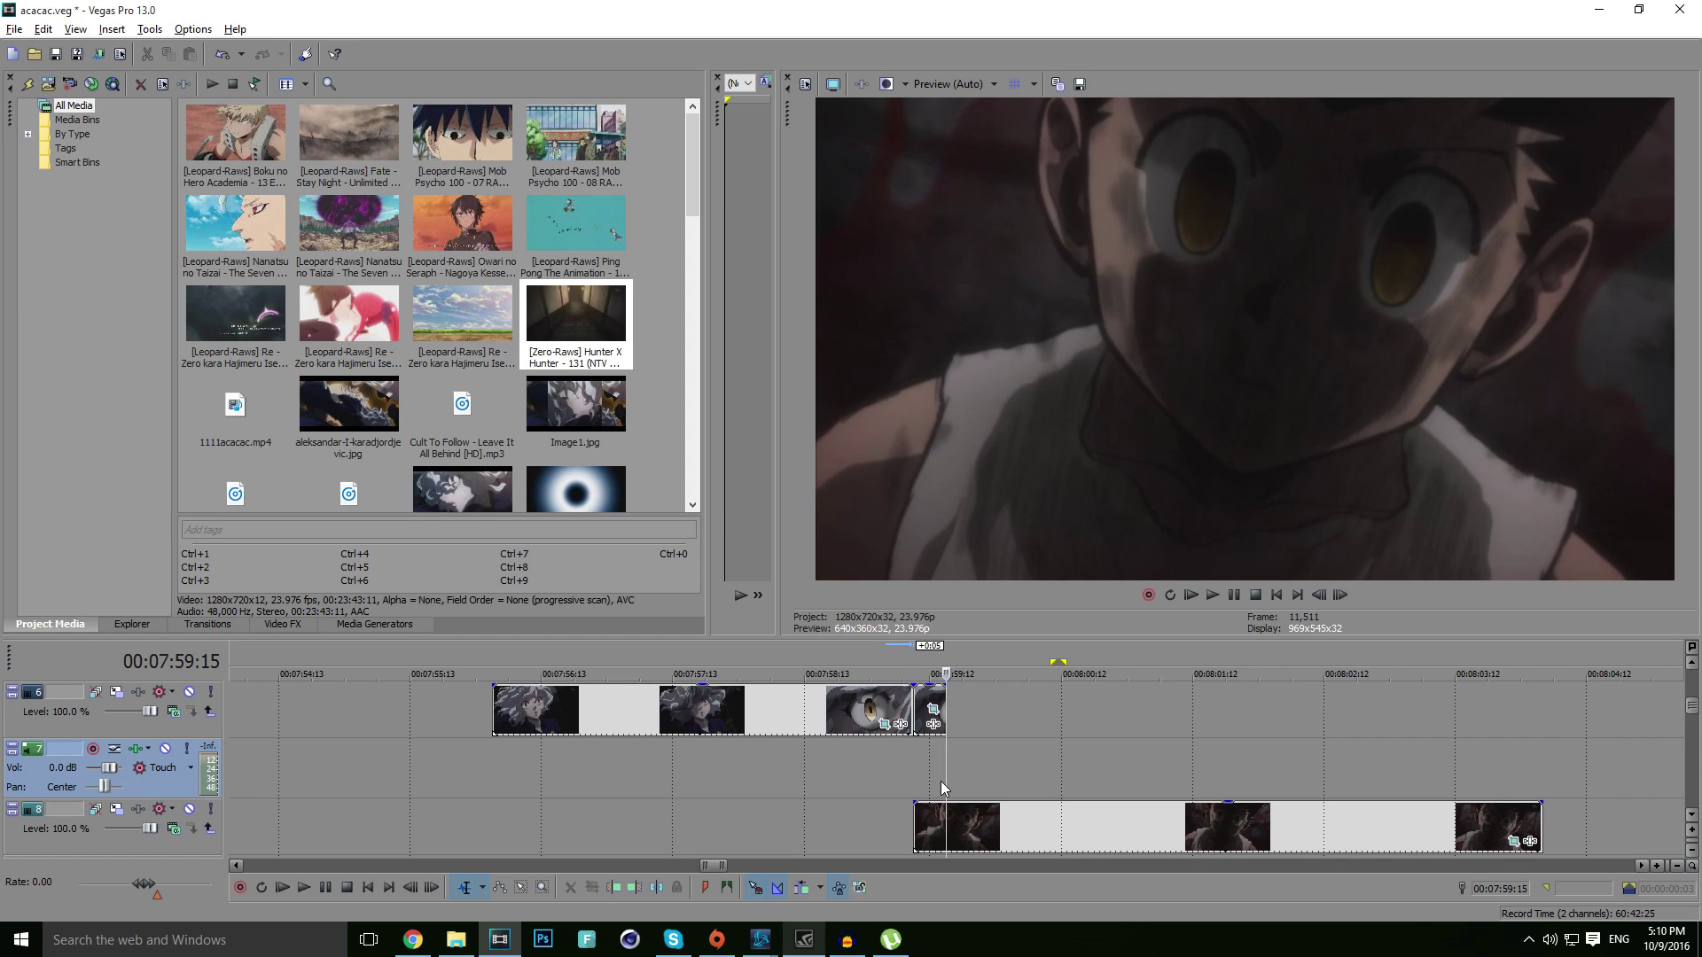
key(s)
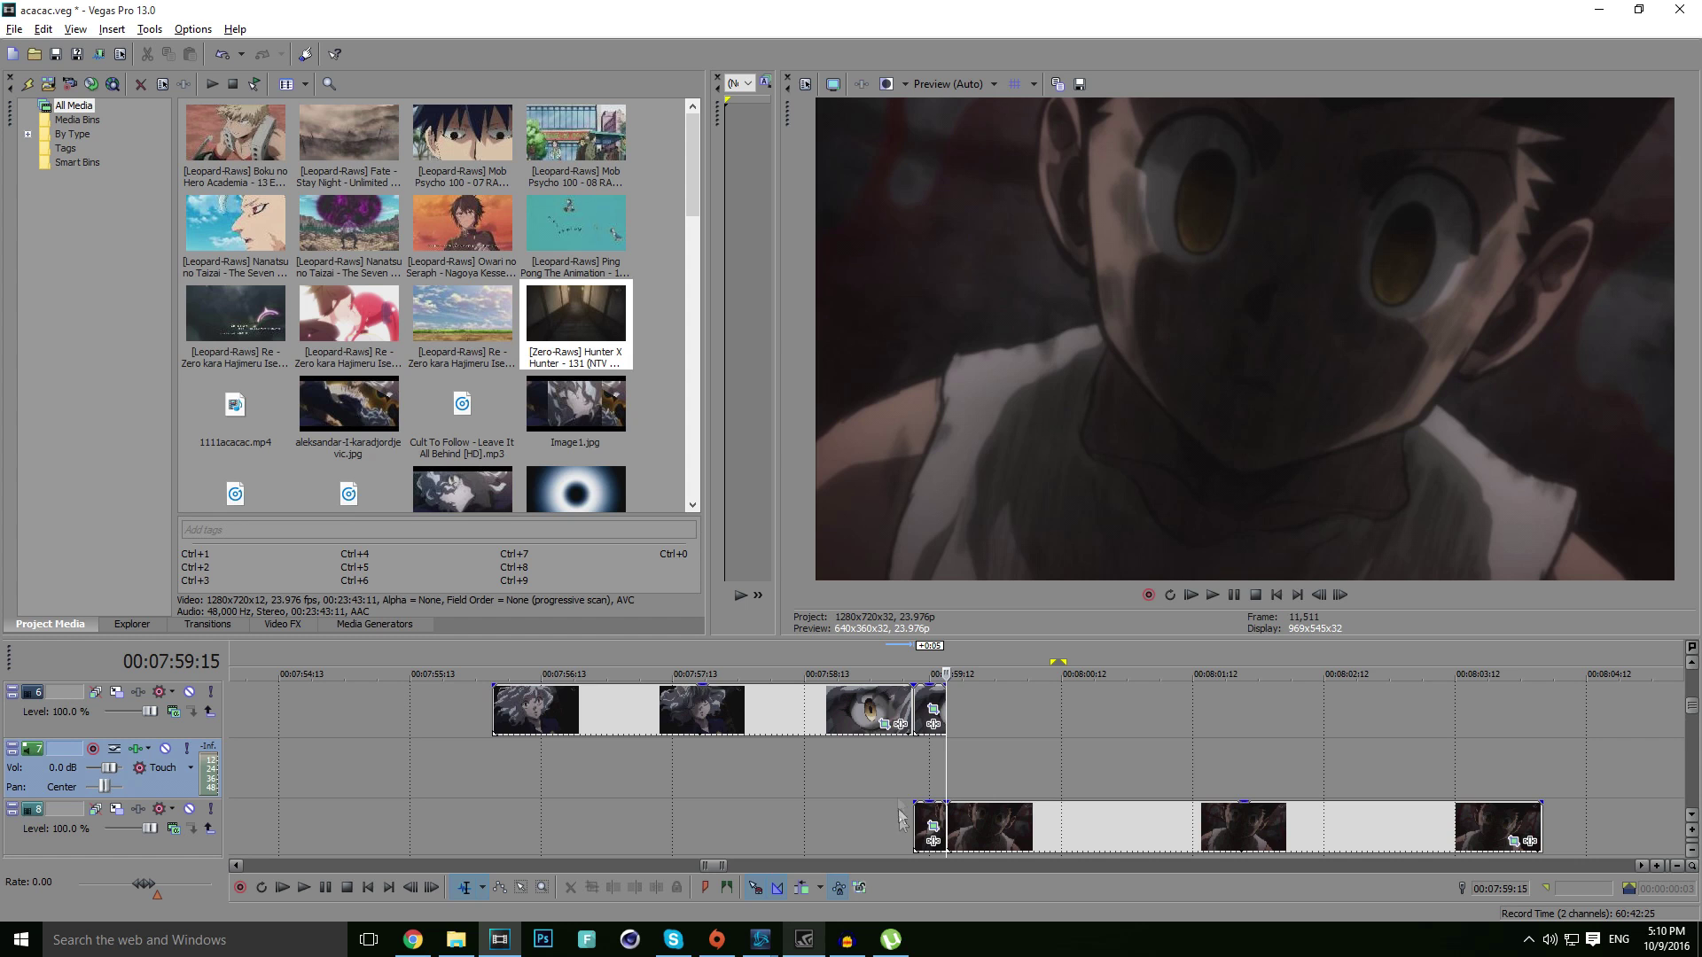
- Animate the upper overlap piece in Pan/Crop so that by its end the crop is fully past the frame's right edge, at X center 1,842.1
click(913, 758)
click(943, 709)
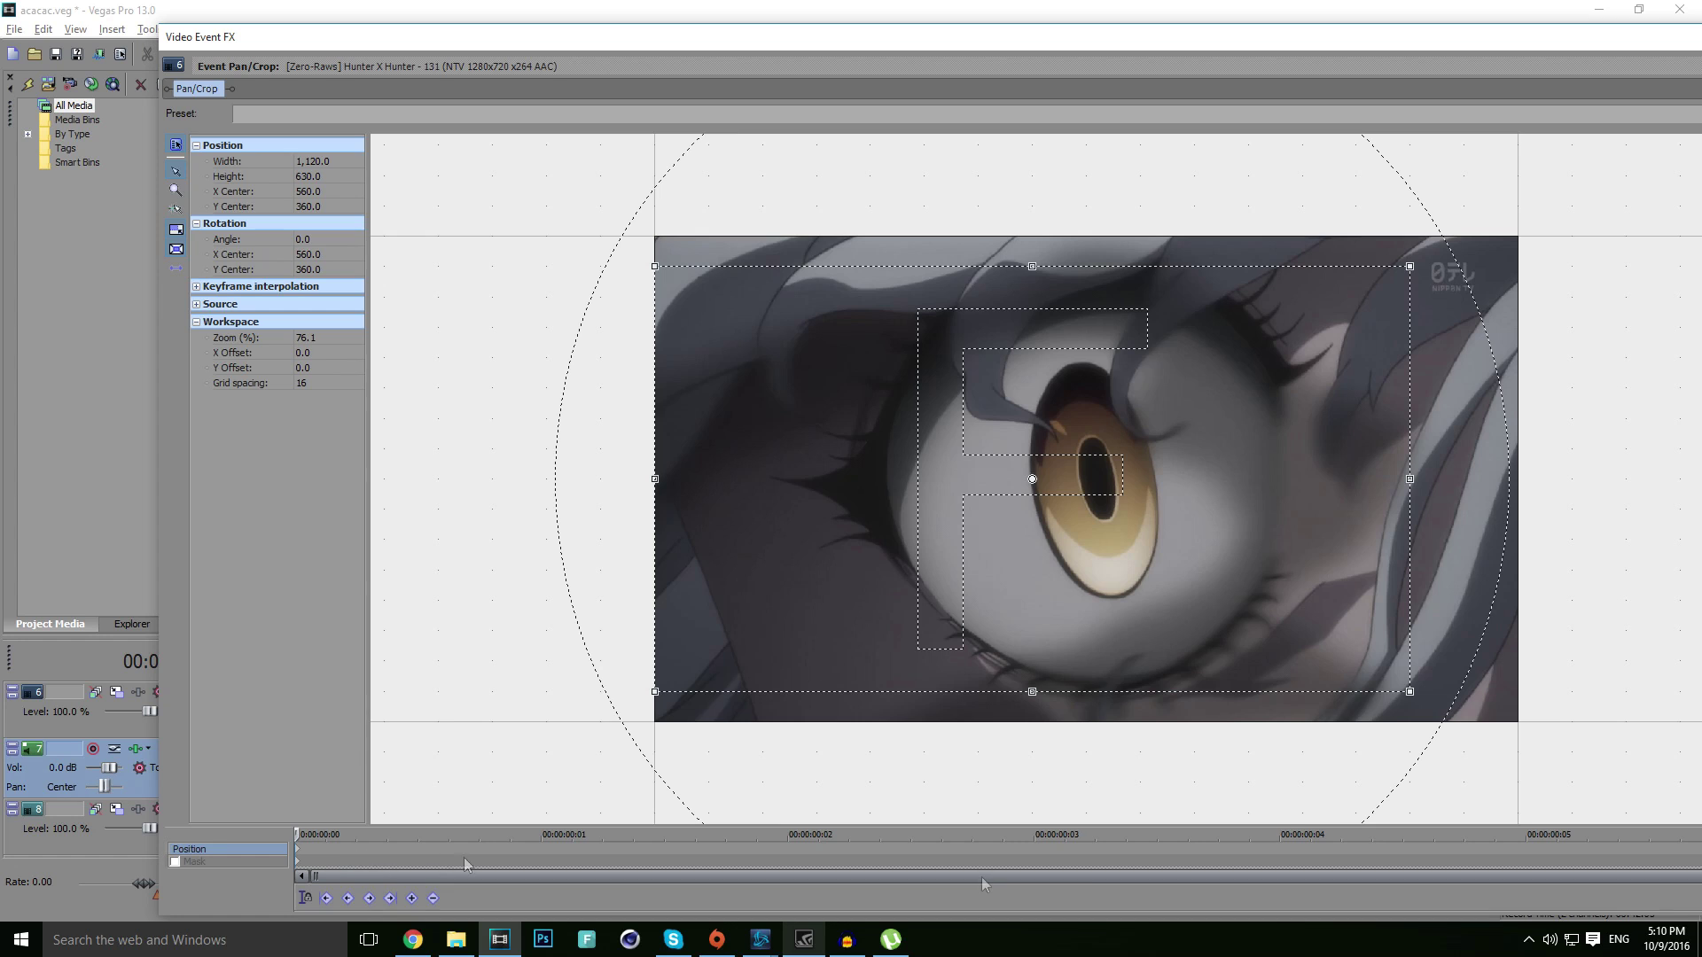
click(1593, 856)
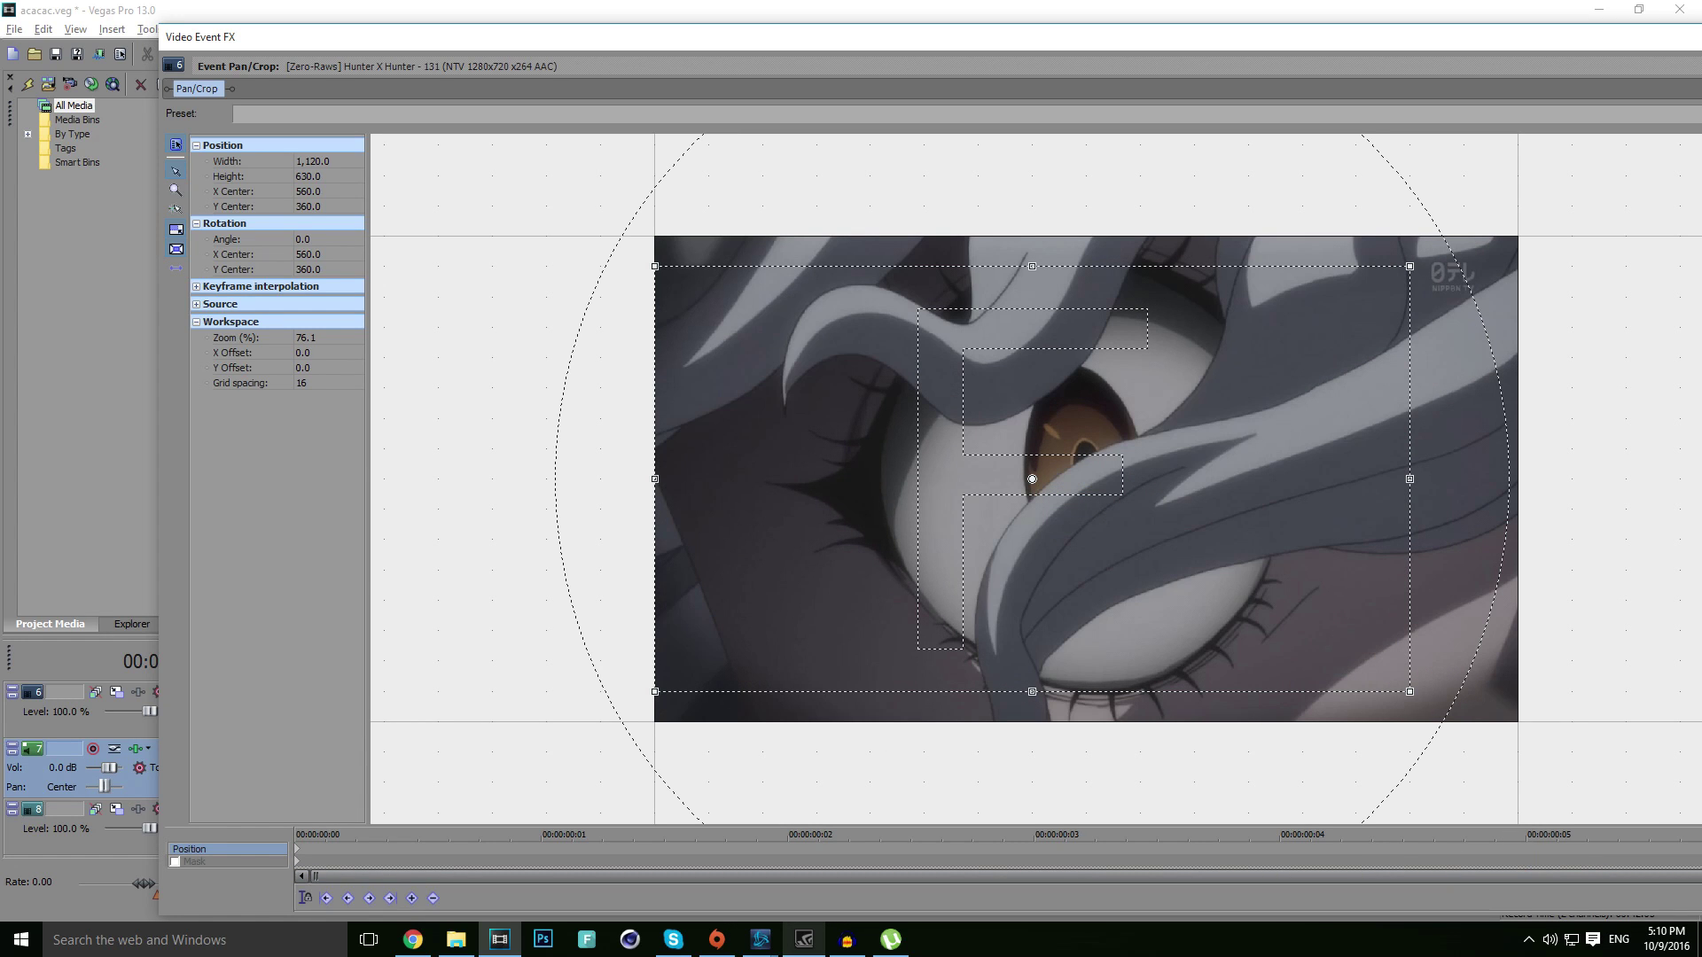
scroll(878, 443, down, 3)
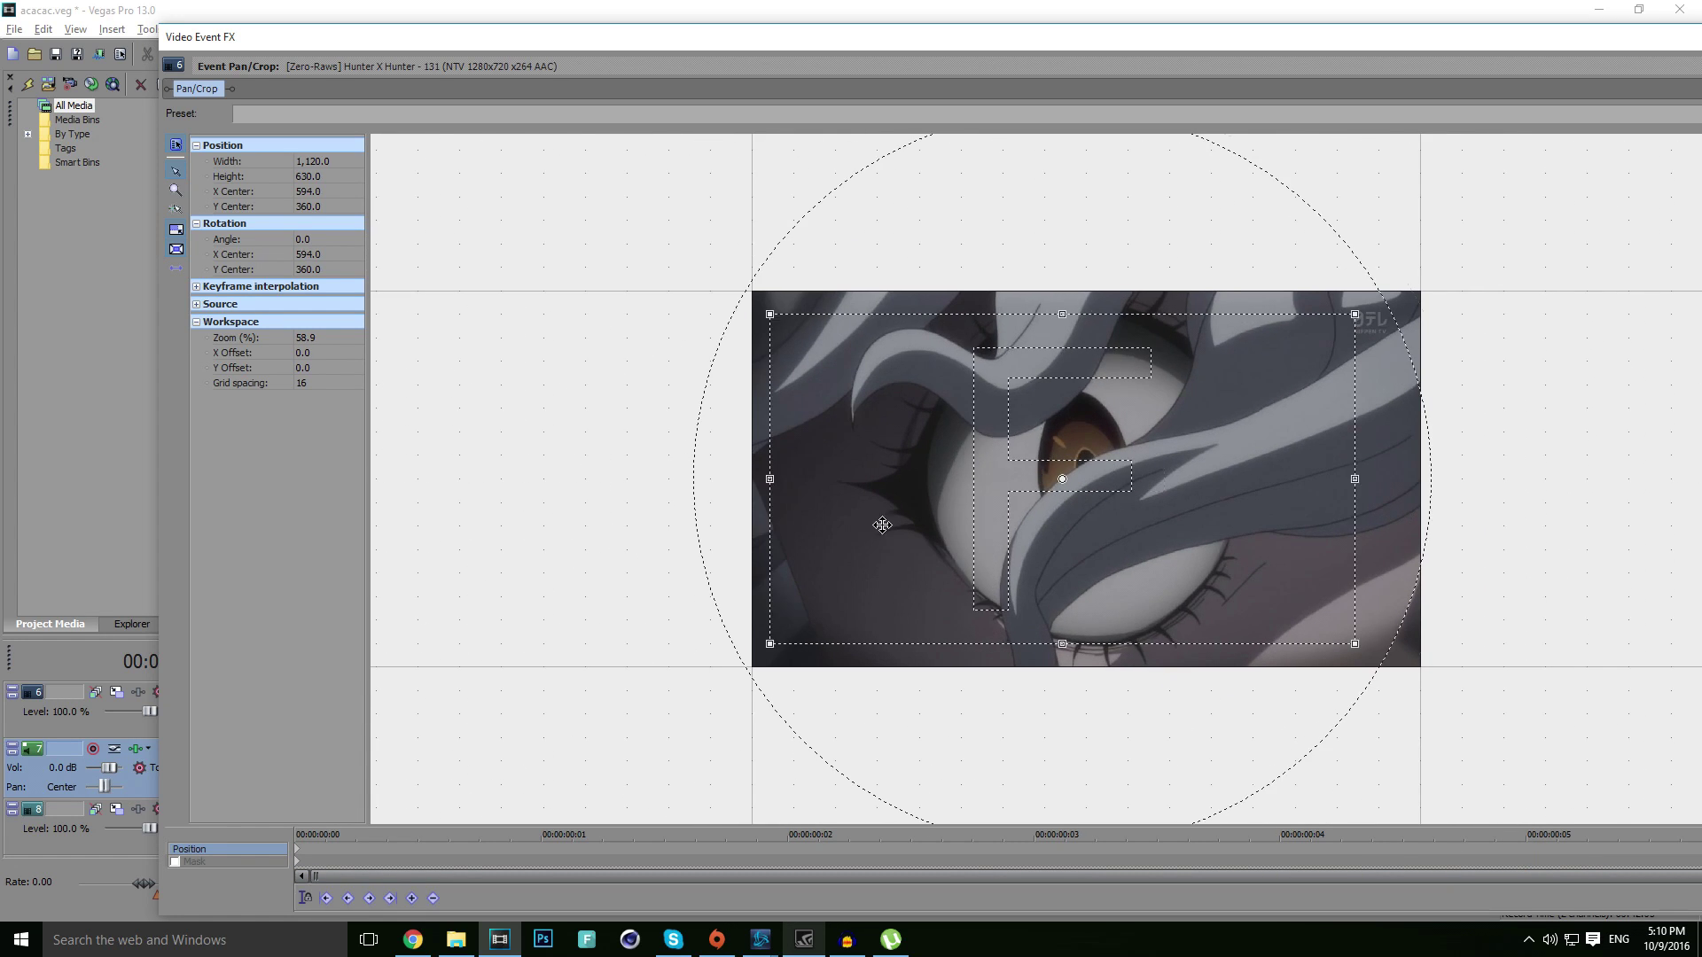
drag(864, 511, 1533, 513)
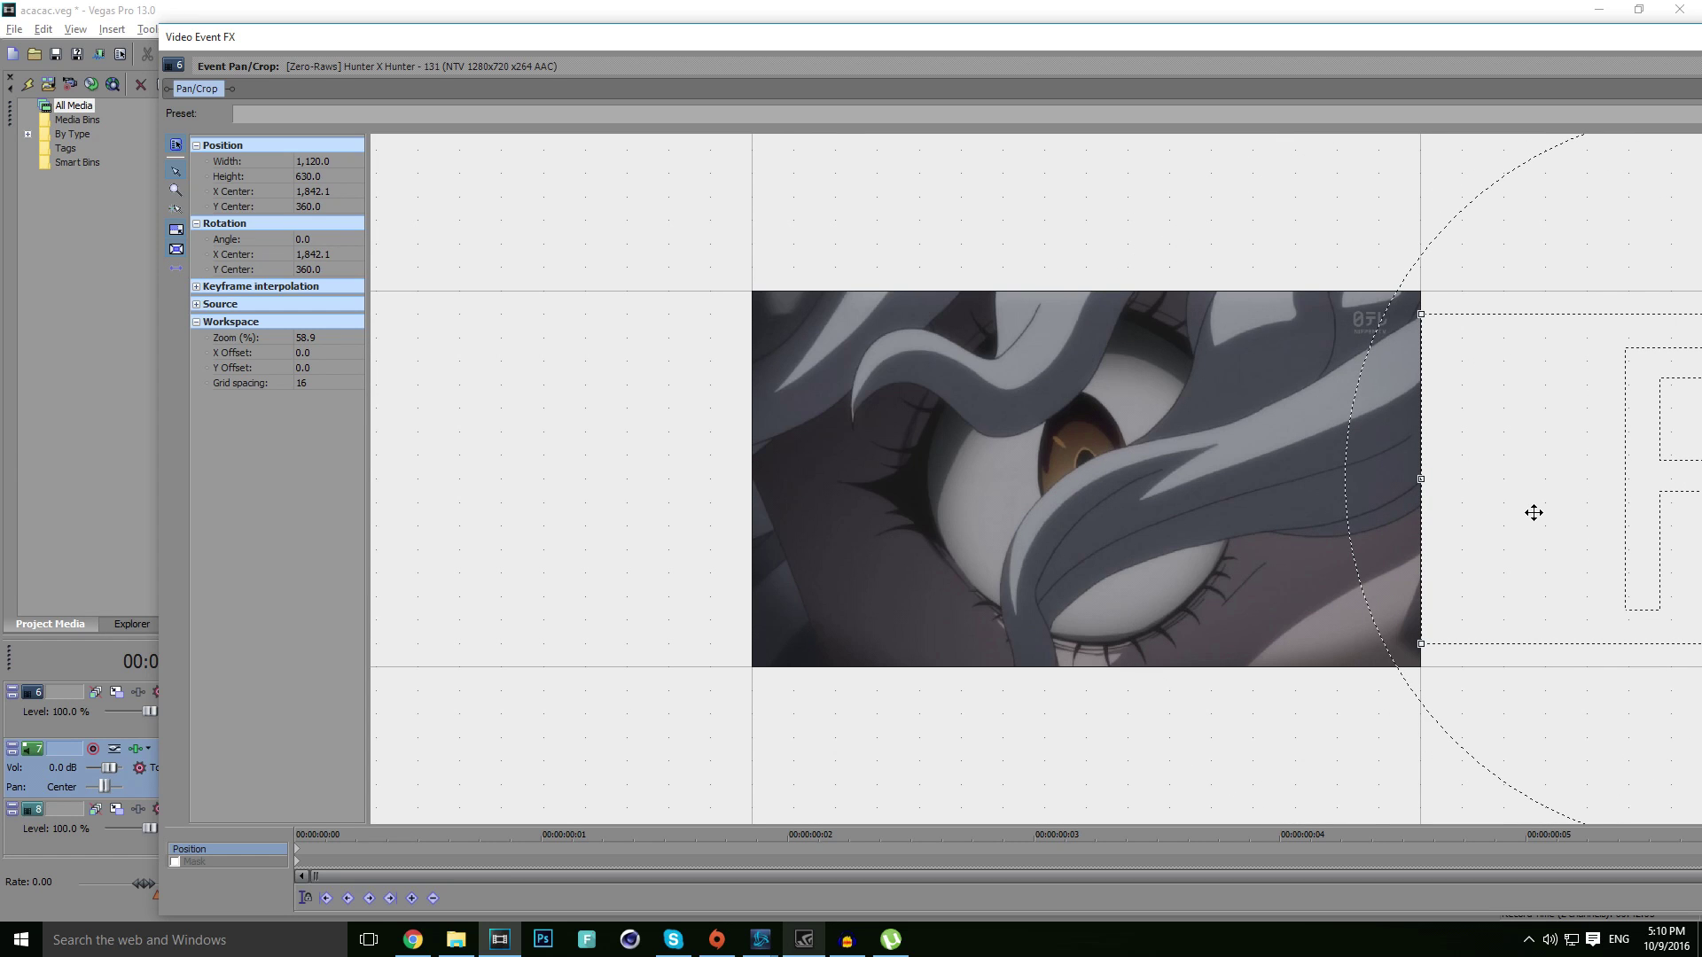
scroll(1525, 511, up, 3)
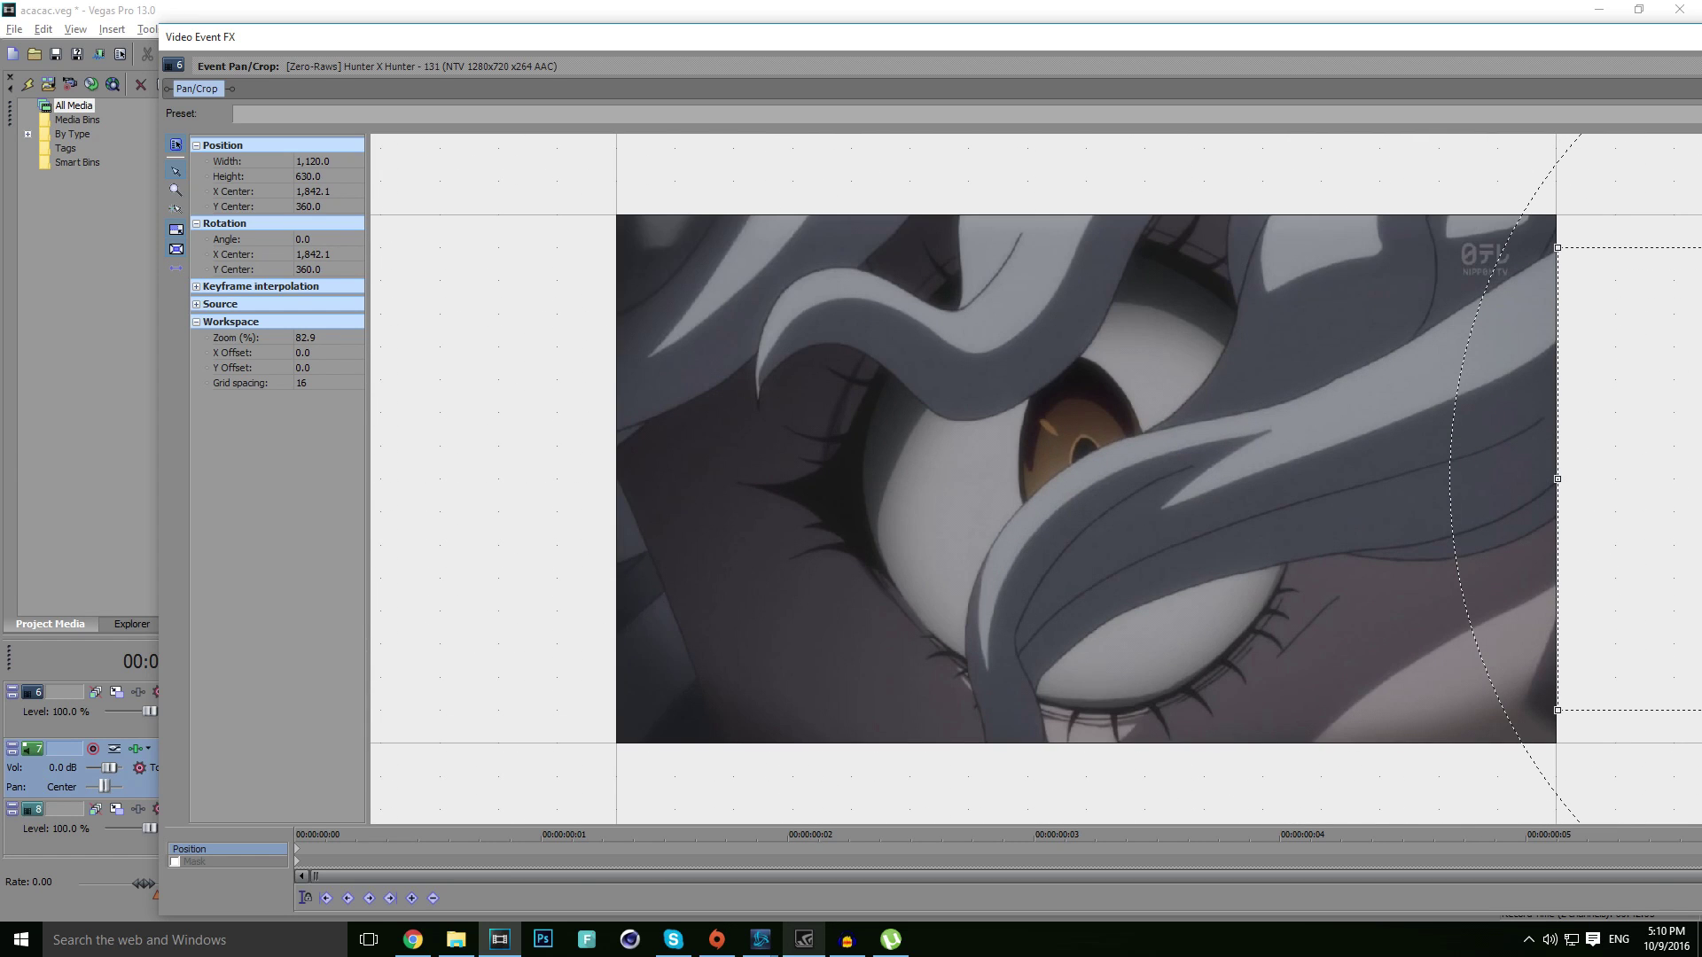
key(alt+F4)
- Scrub the overlap between the two clips and play the slide transition from 00:07:59:03
click(933, 768)
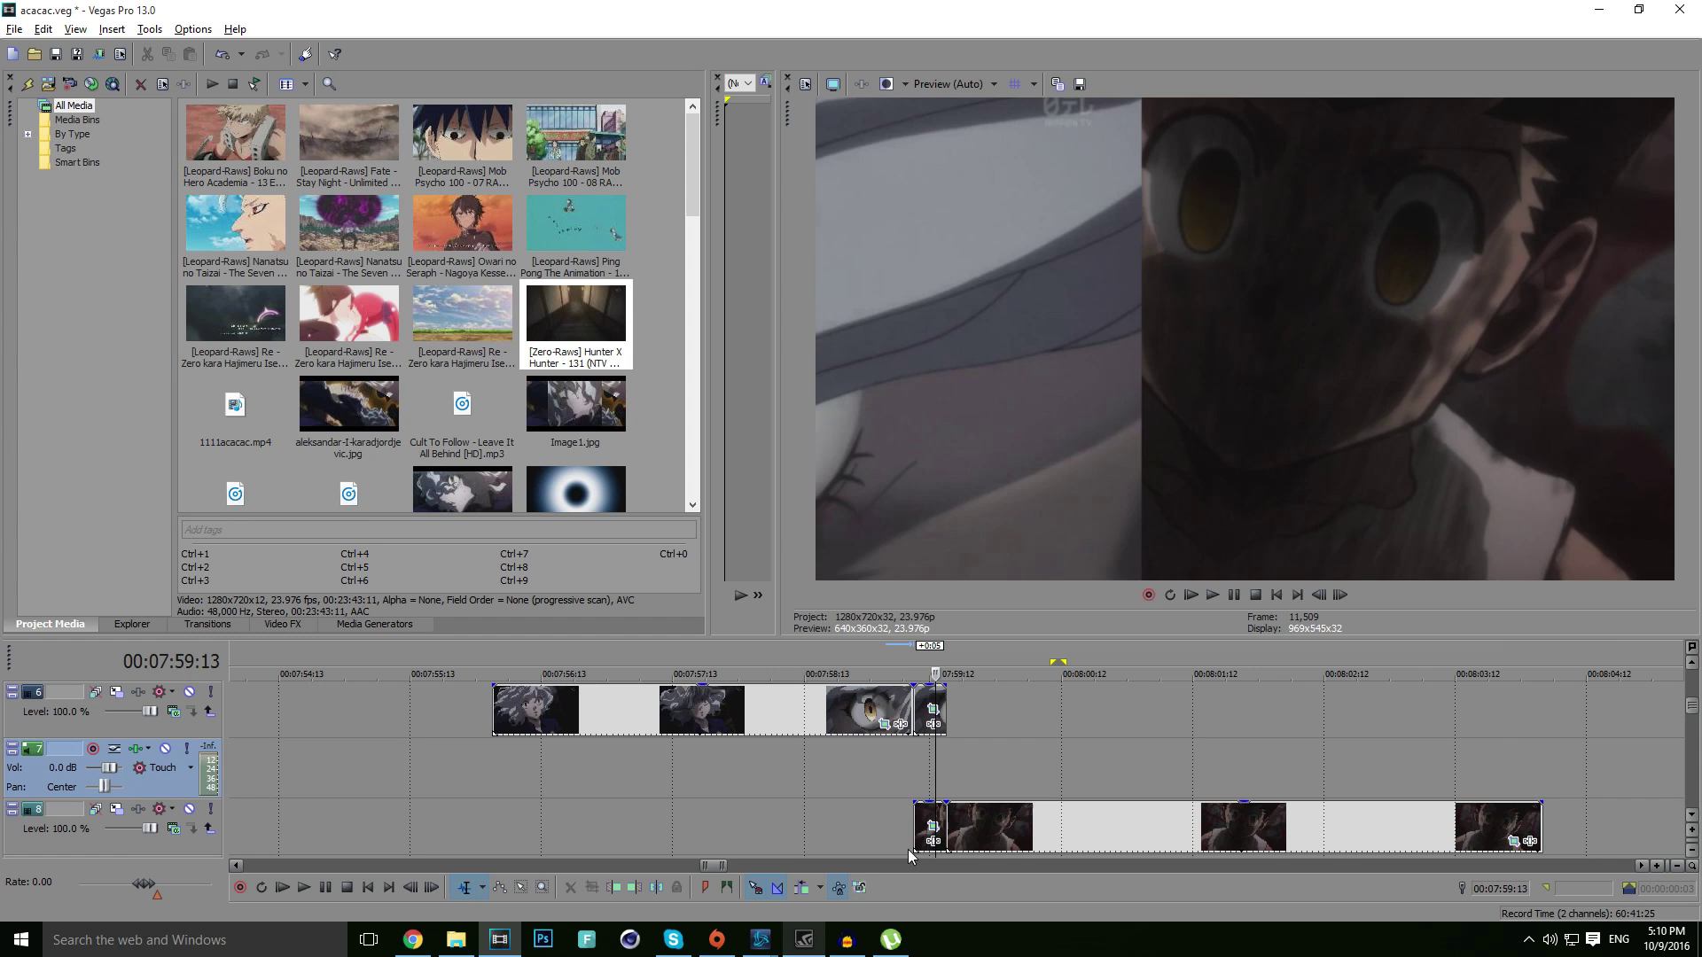
drag(937, 760, 880, 760)
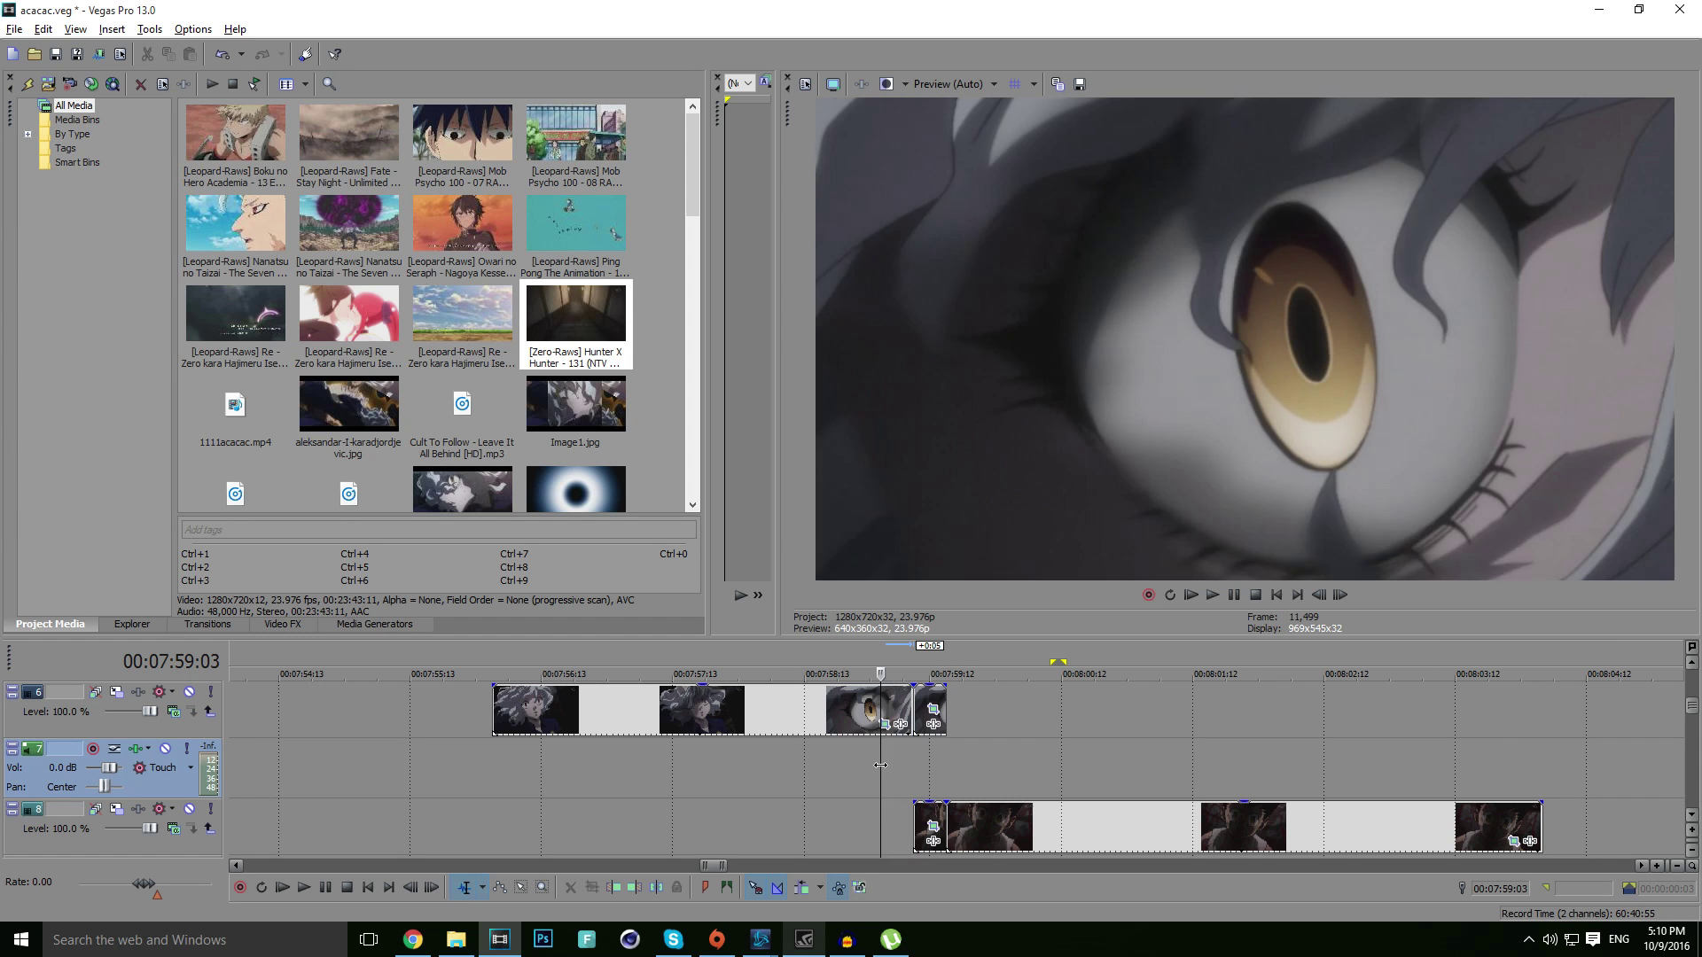
click(1212, 595)
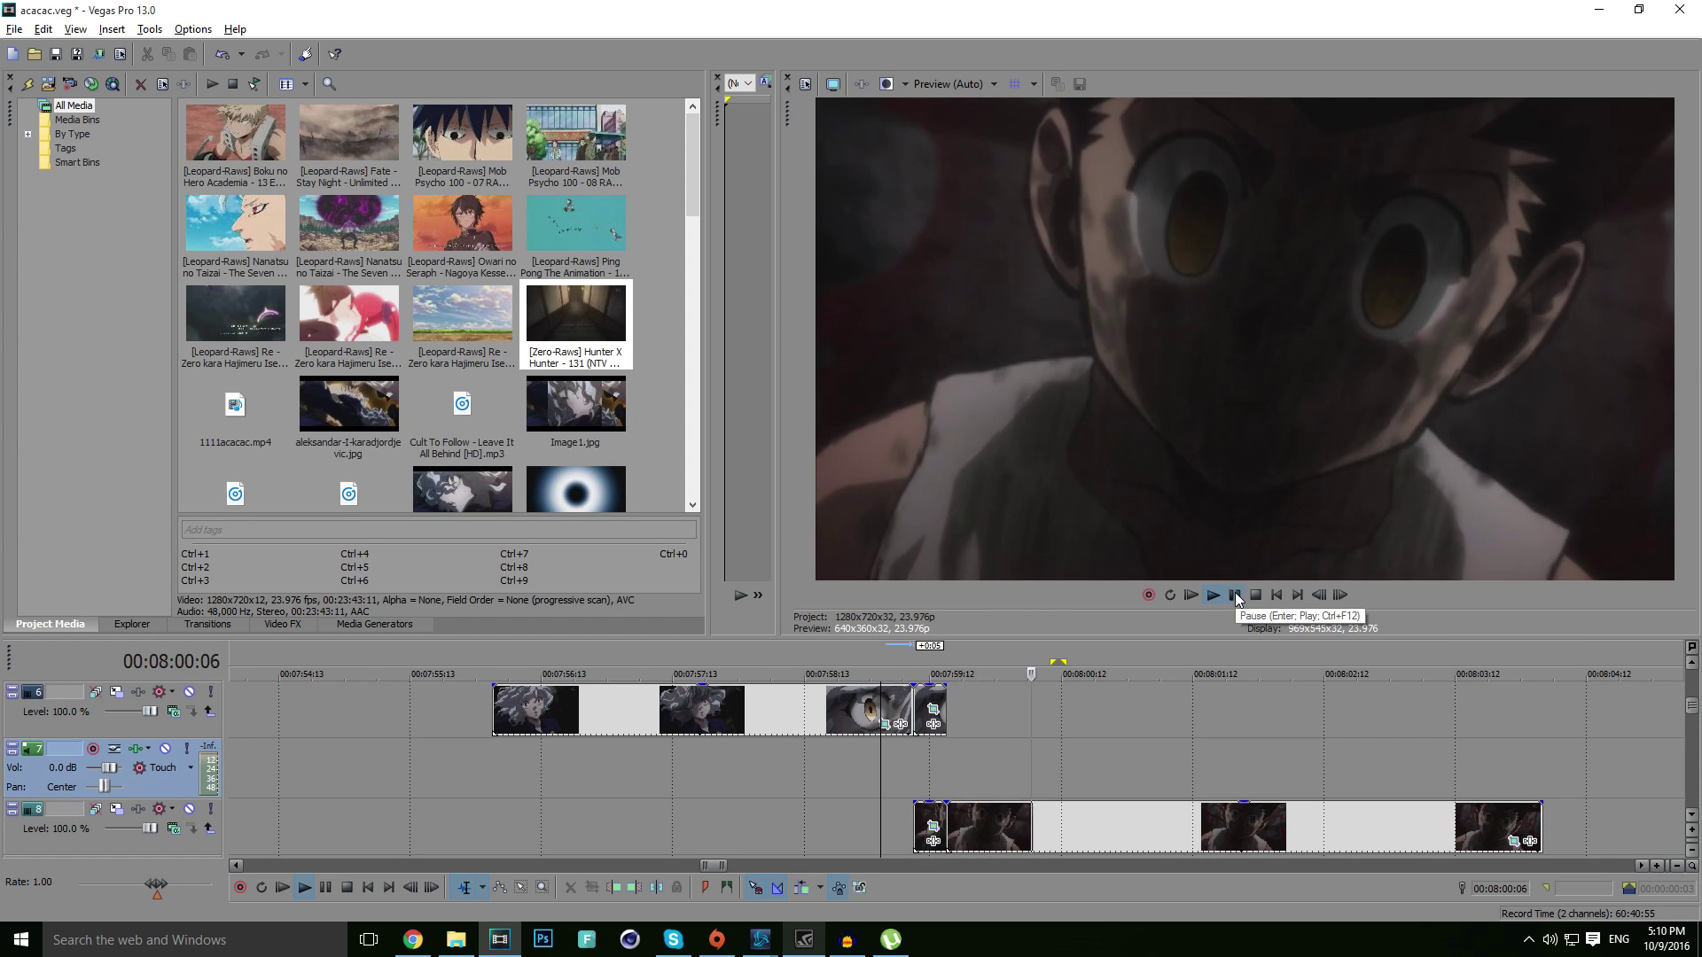
- Animate the lower overlap piece in Pan/Crop, starting its crop past the frame's left edge at X center -561.9 and ending at 558.4
click(1236, 593)
click(913, 771)
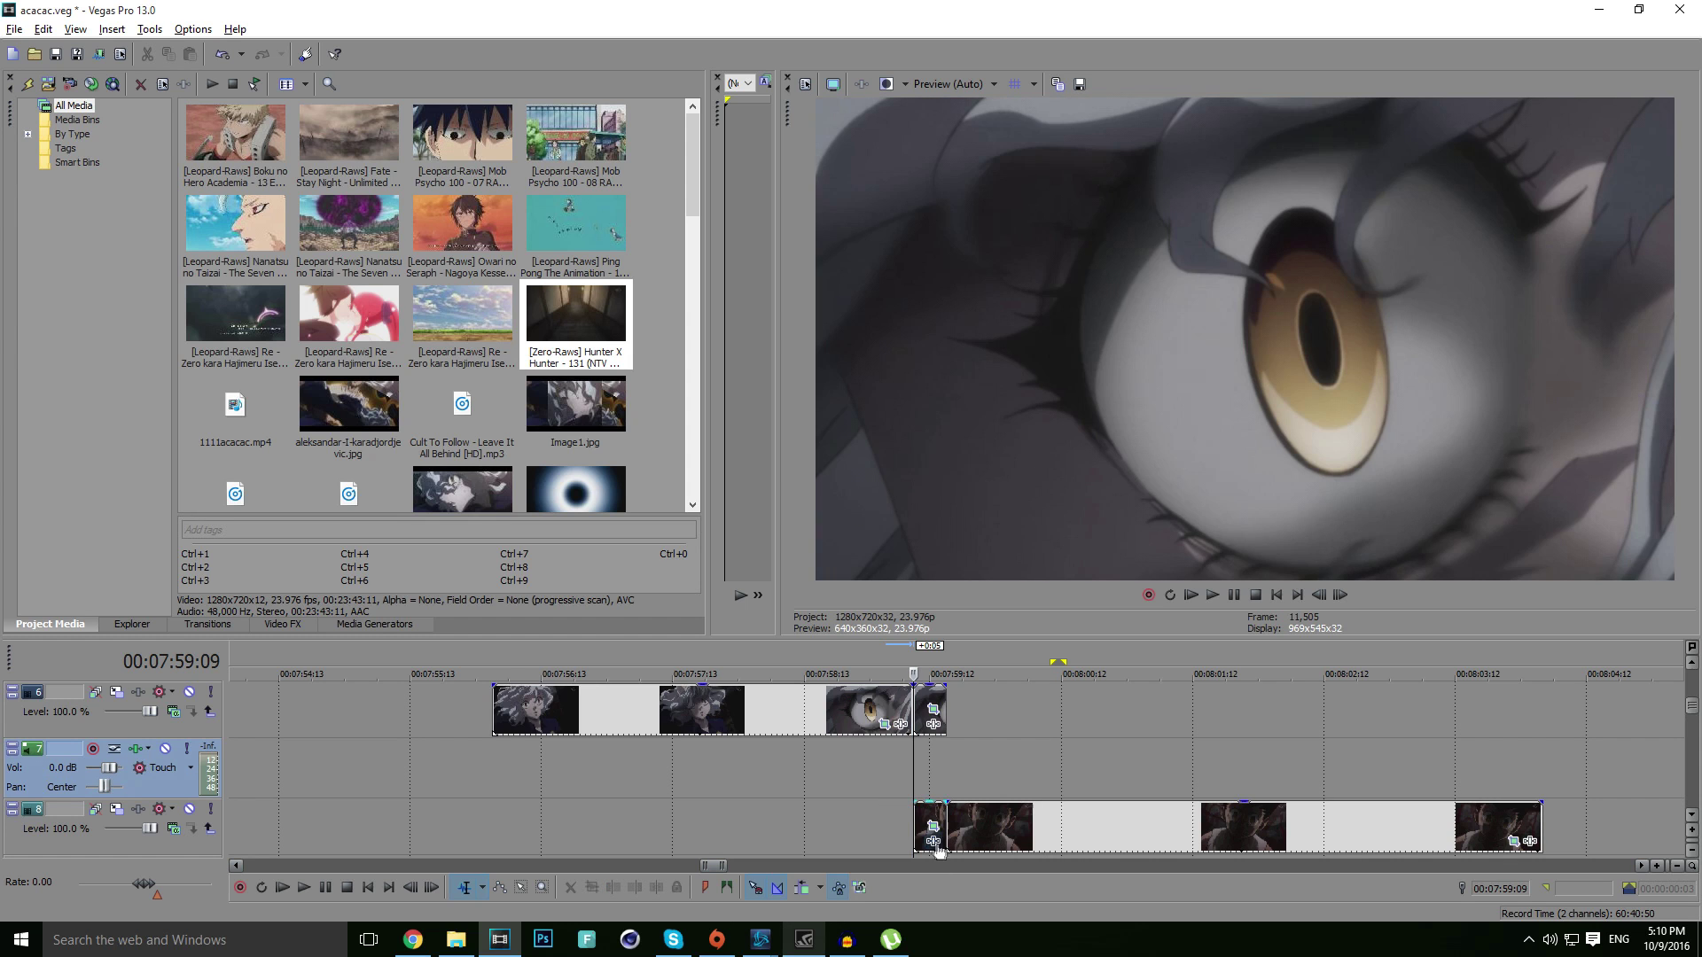
click(926, 825)
click(935, 835)
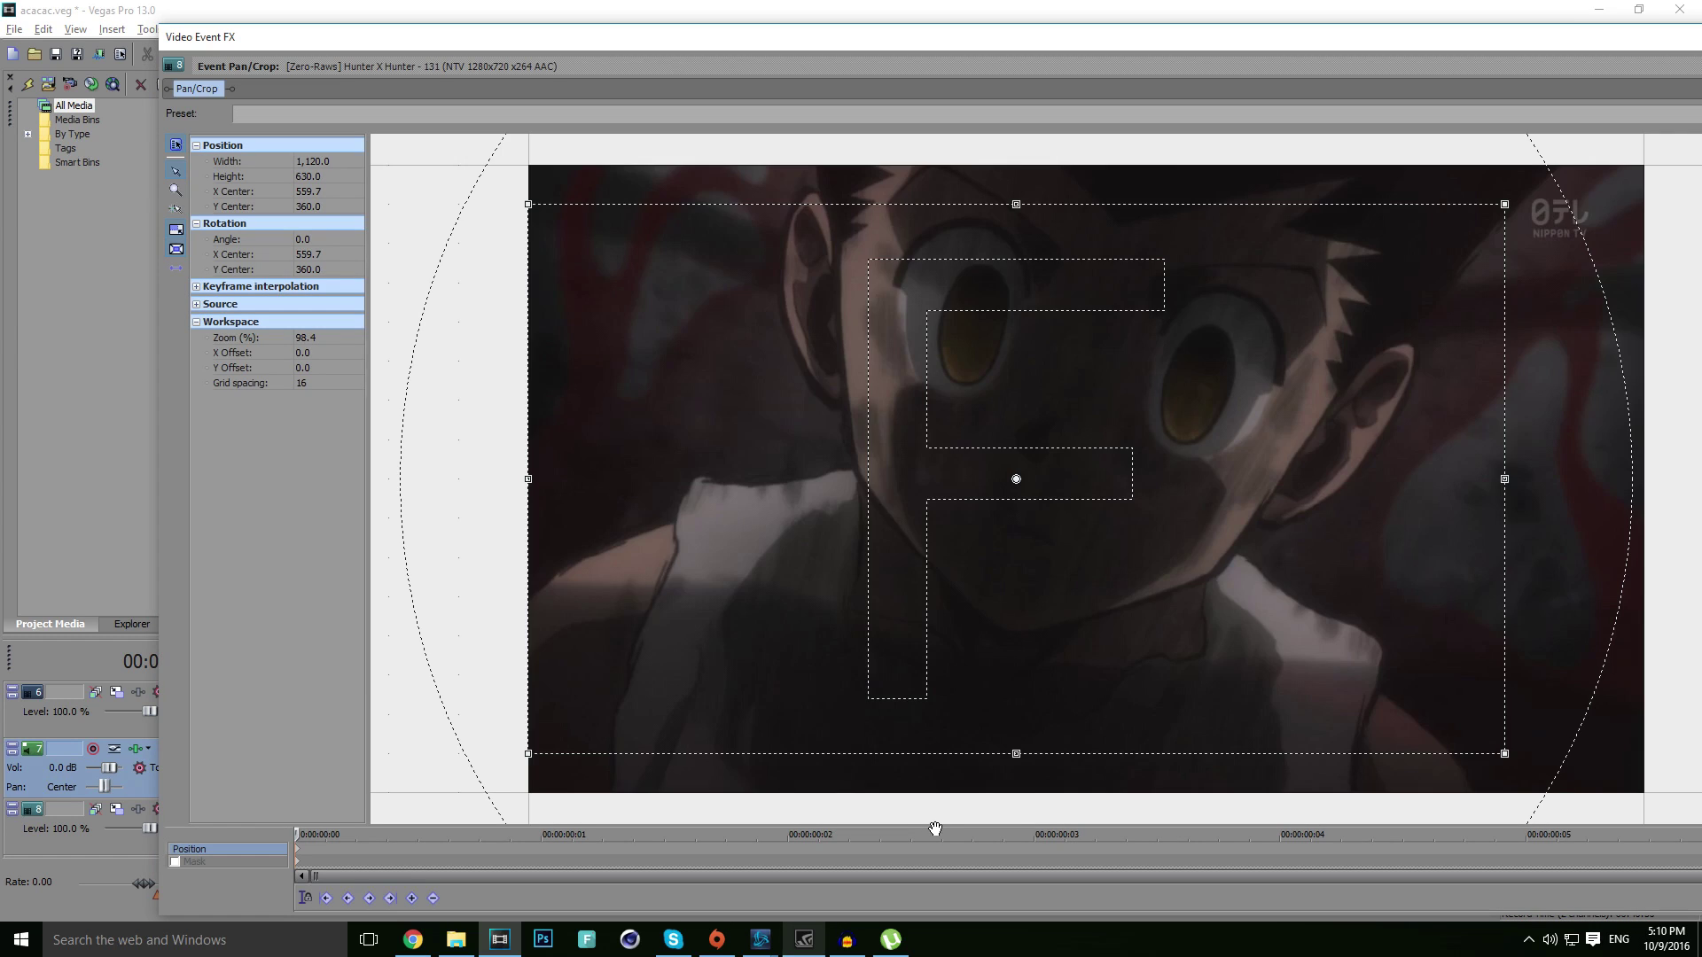
scroll(935, 809, down, 3)
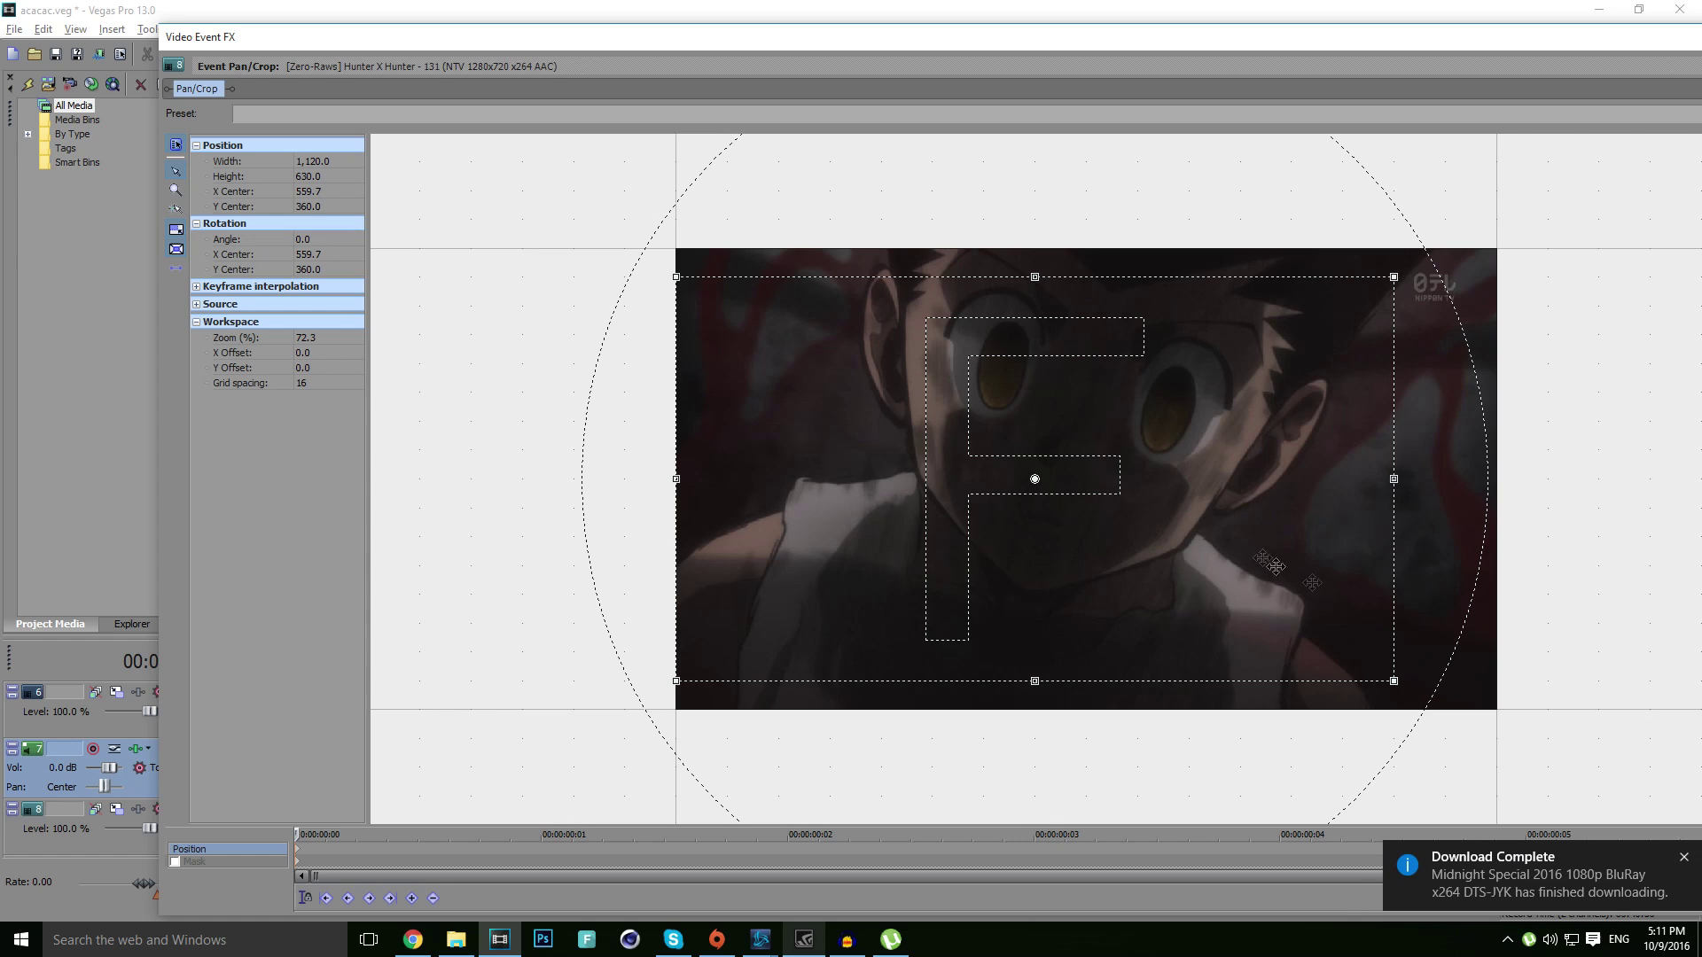
click(1685, 860)
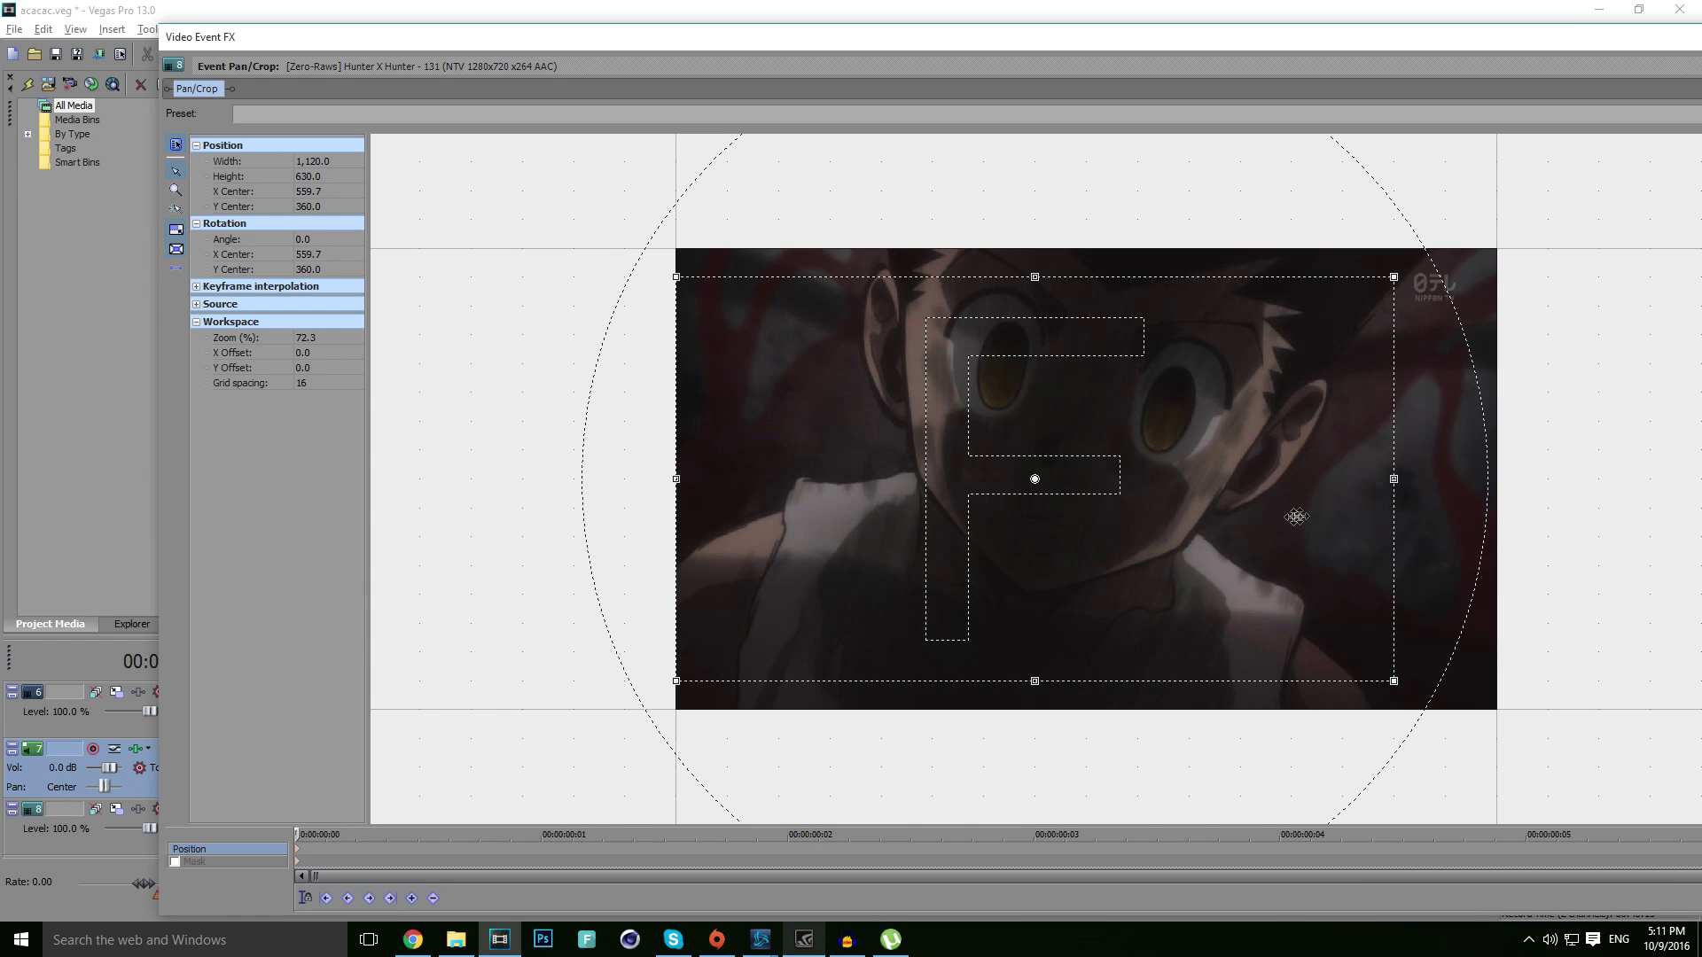
drag(1297, 516, 575, 475)
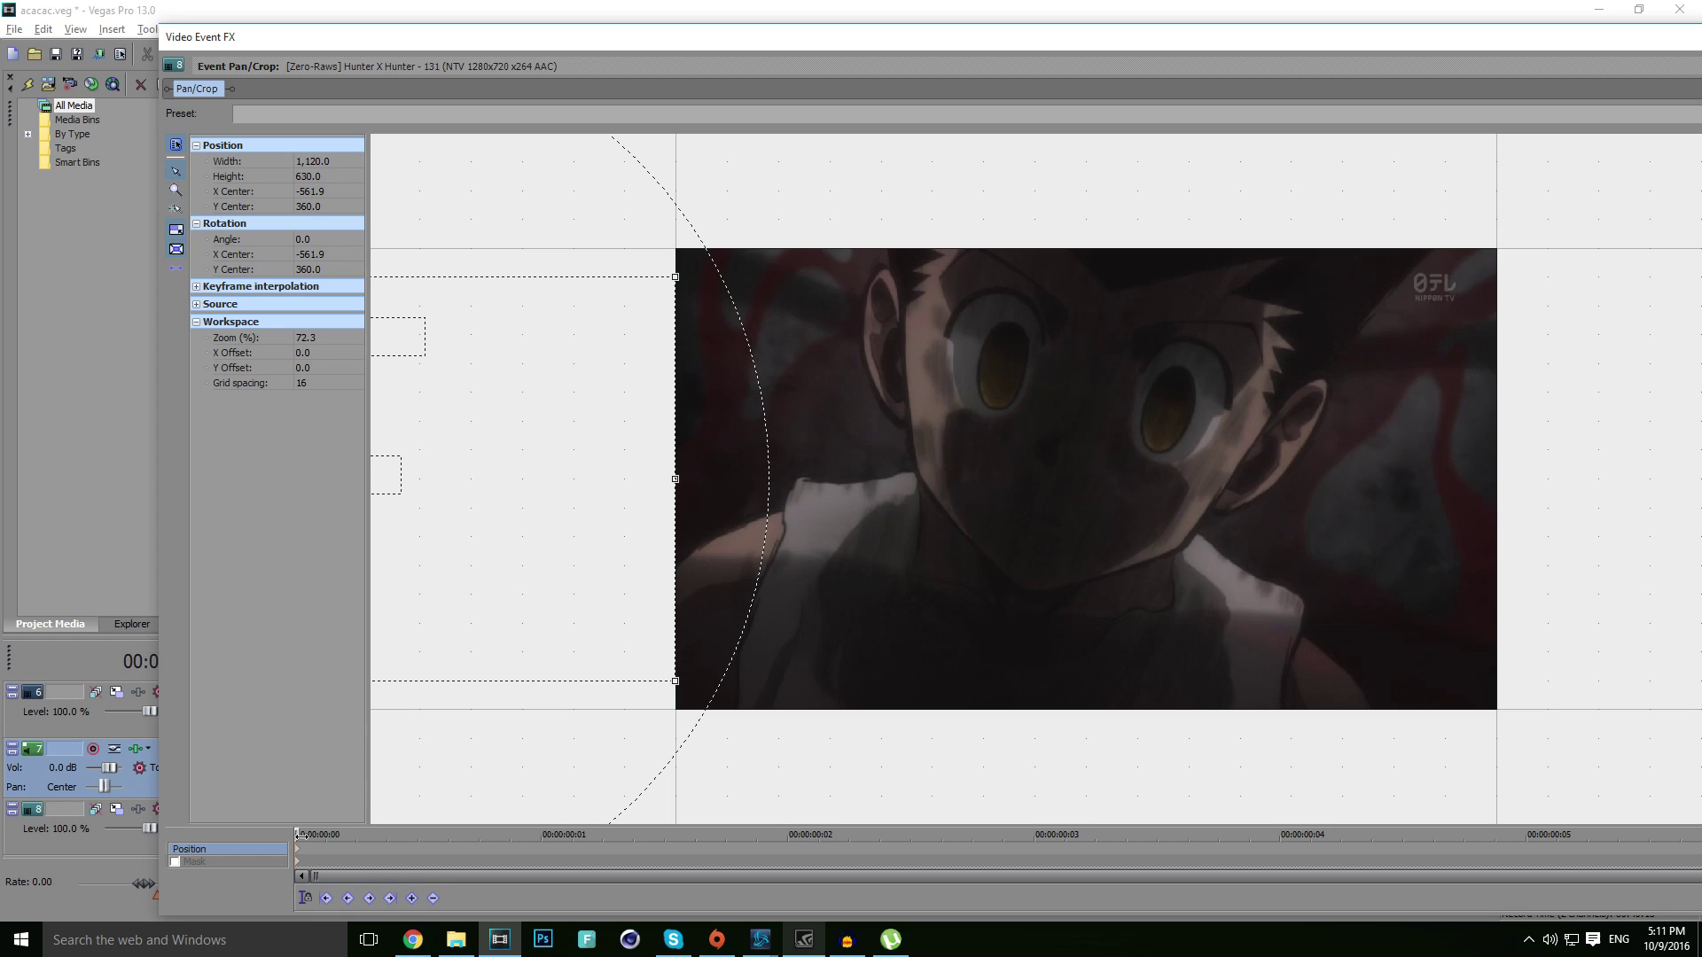
drag(300, 835, 1701, 835)
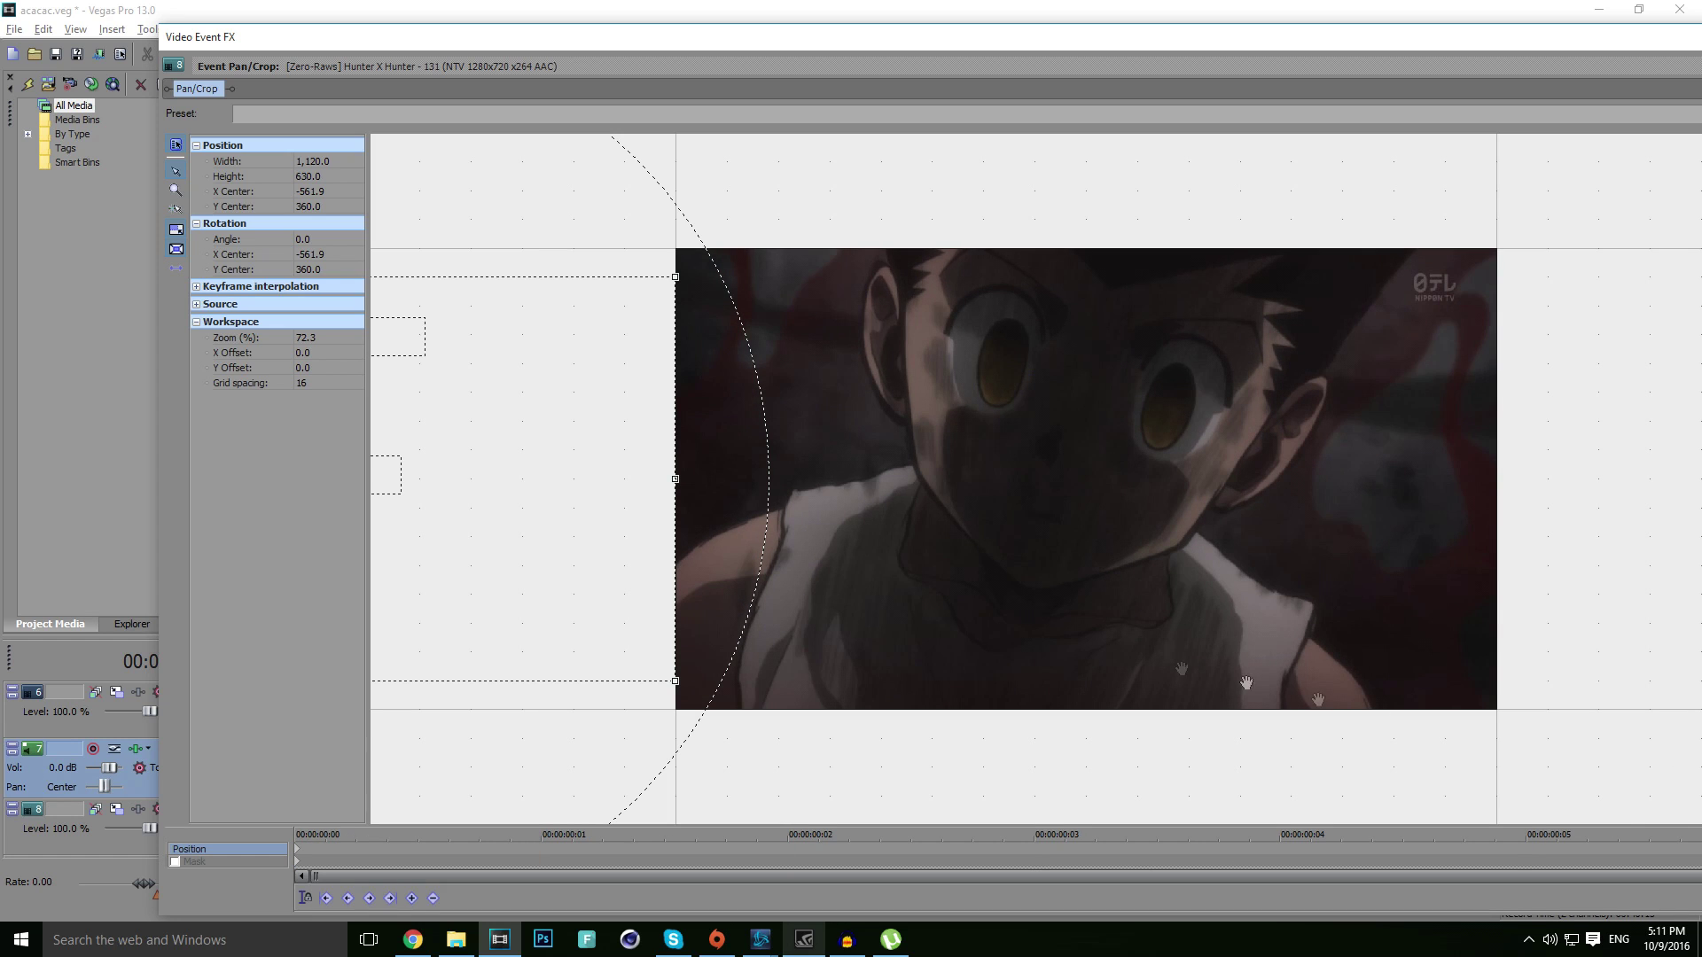
drag(532, 551, 951, 525)
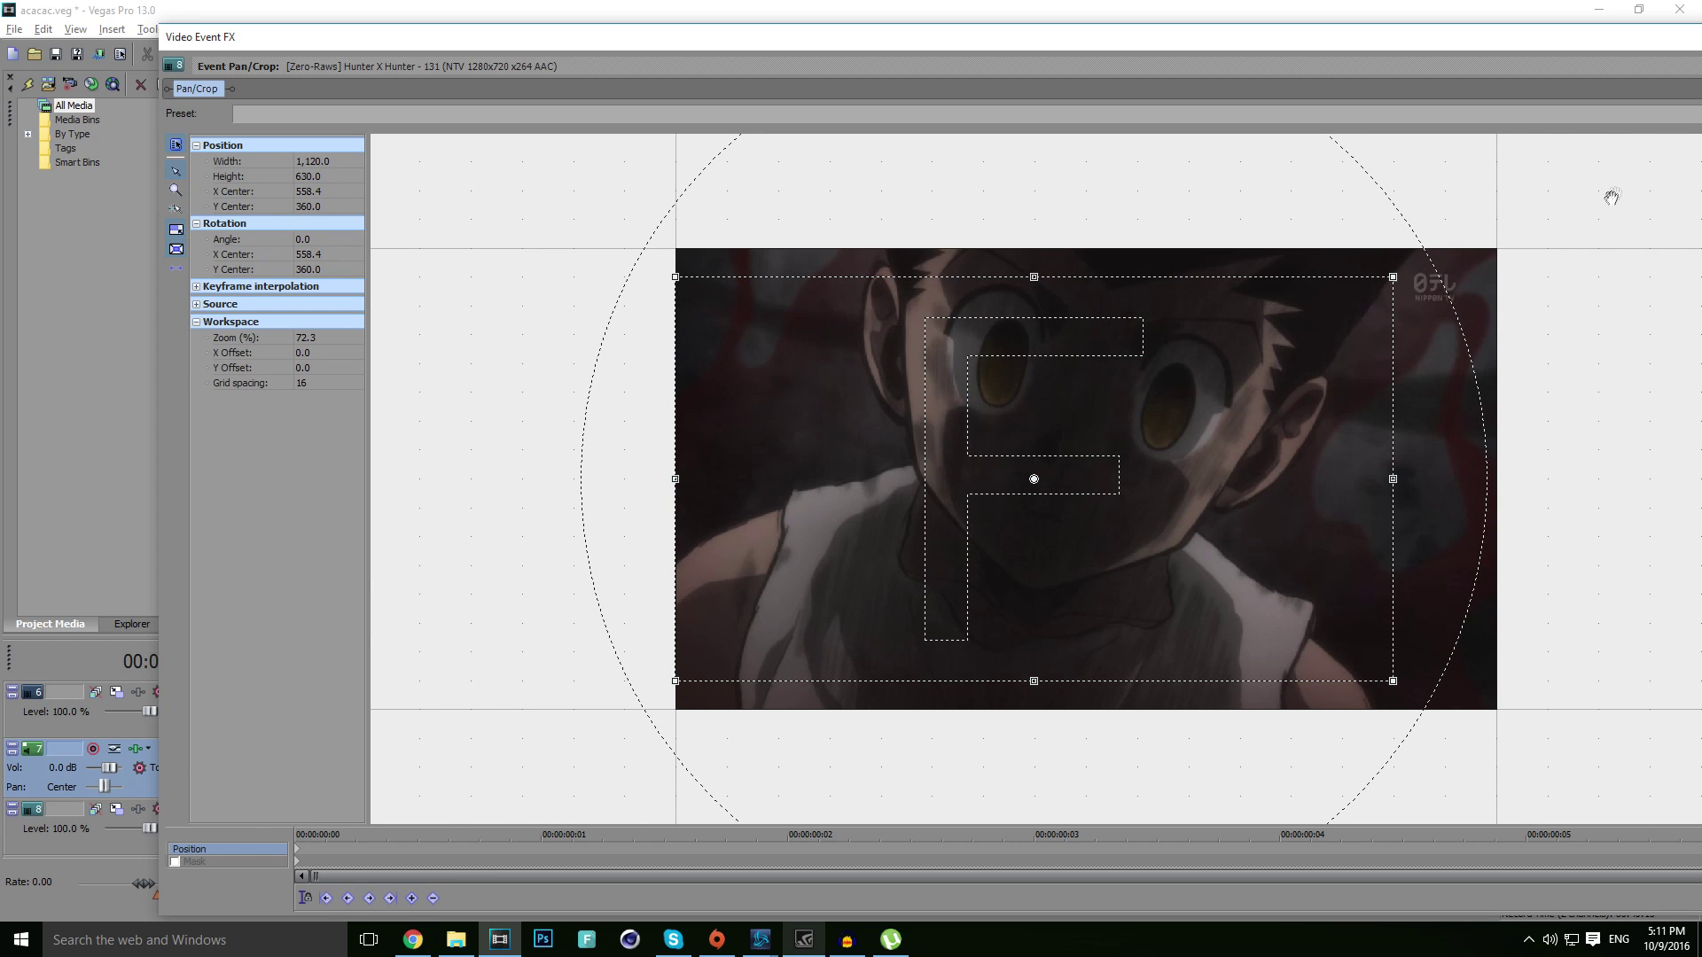
key(alt+F4)
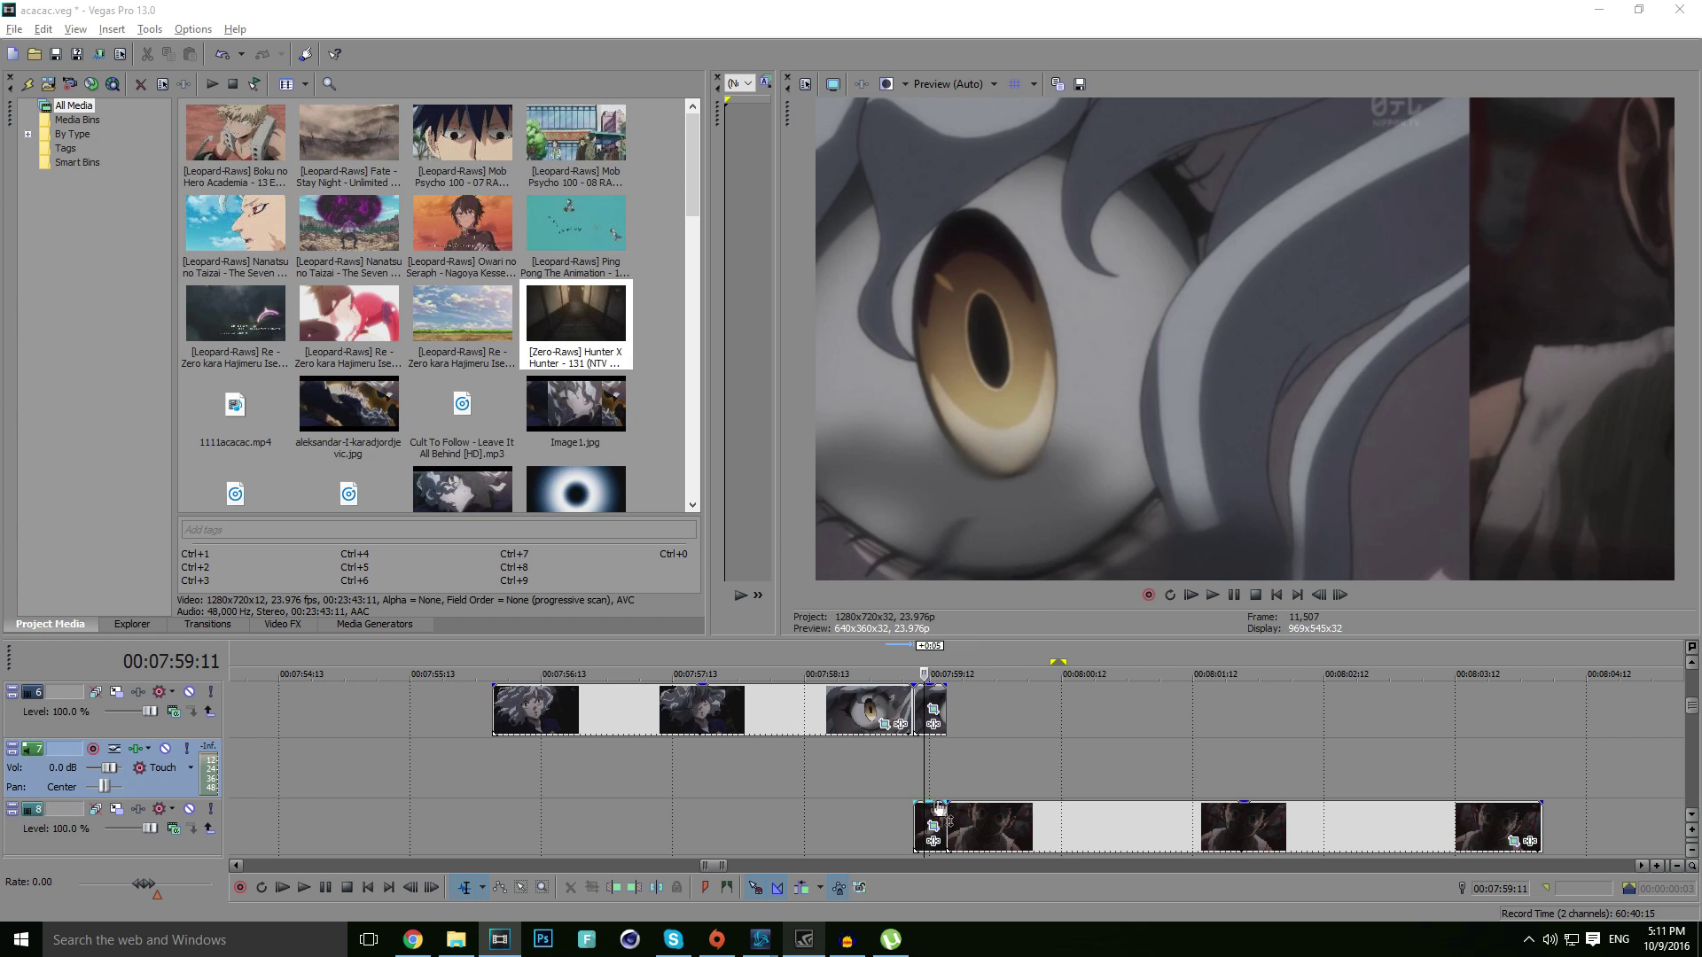
- Play the slide transition between the two clips and check the overlap frame by frame
click(881, 790)
click(1212, 595)
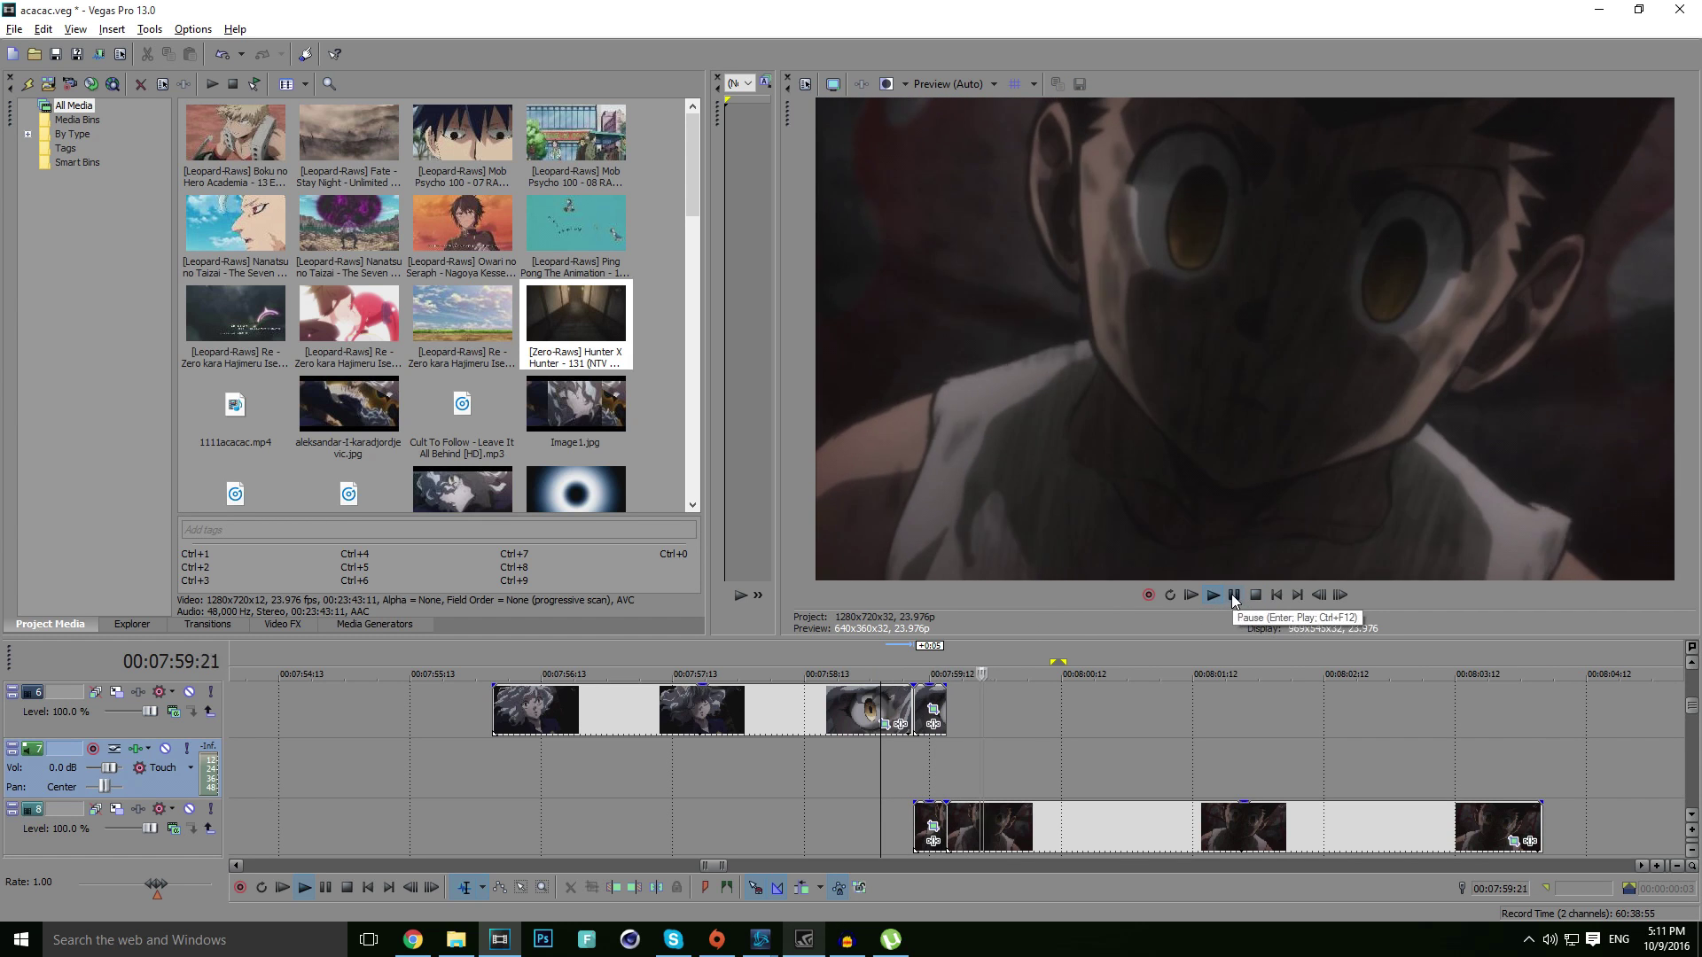
click(935, 770)
key(Left)
key(Left)
key(Left)
key(Left)
key(Left)
key(Left)
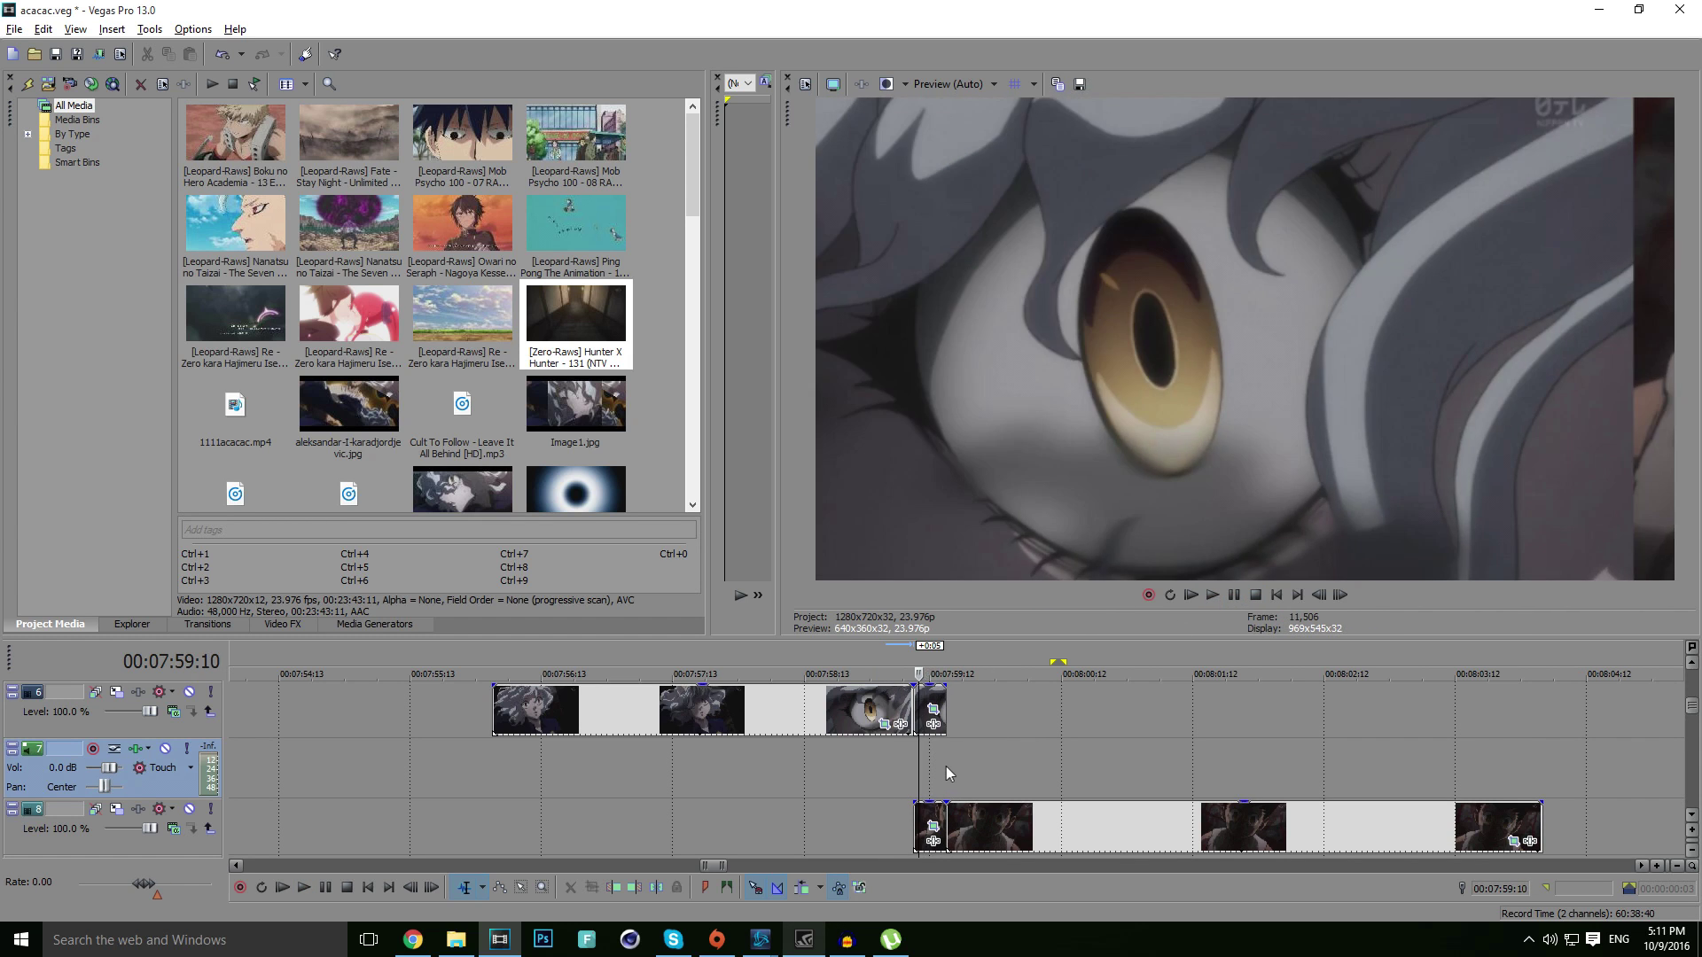
key(Left)
key(Left)
key(Left)
key(Left)
key(Left)
key(Left)
key(Left)
key(Left)
key(Left)
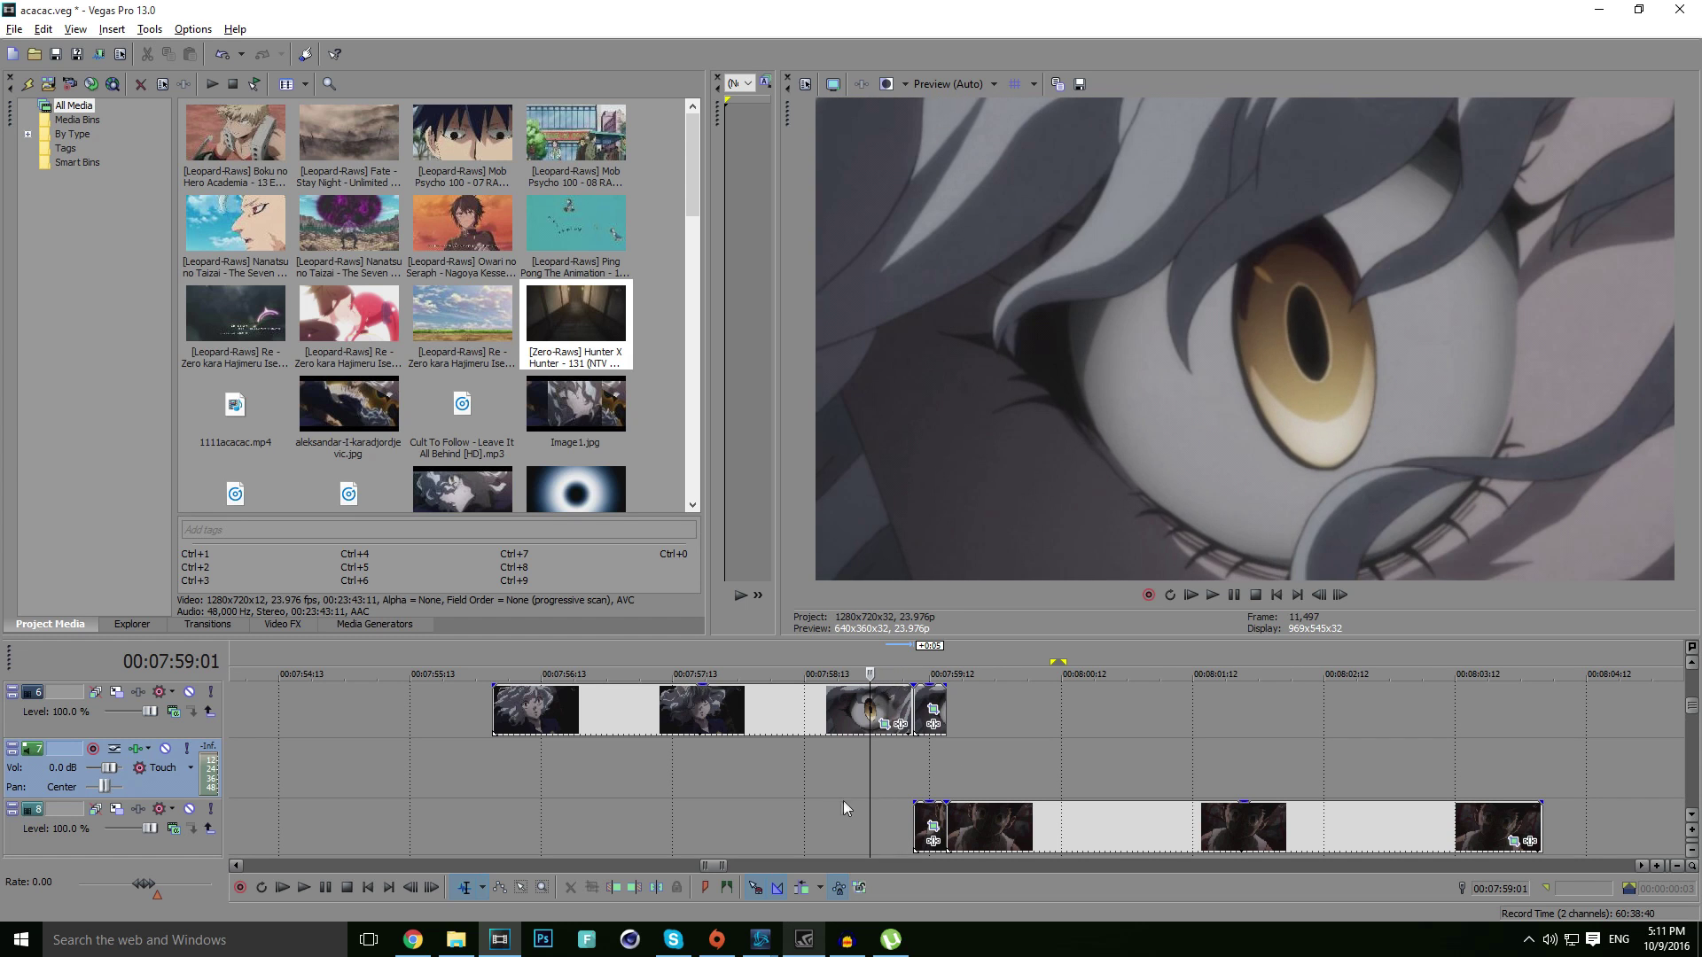
key(space)
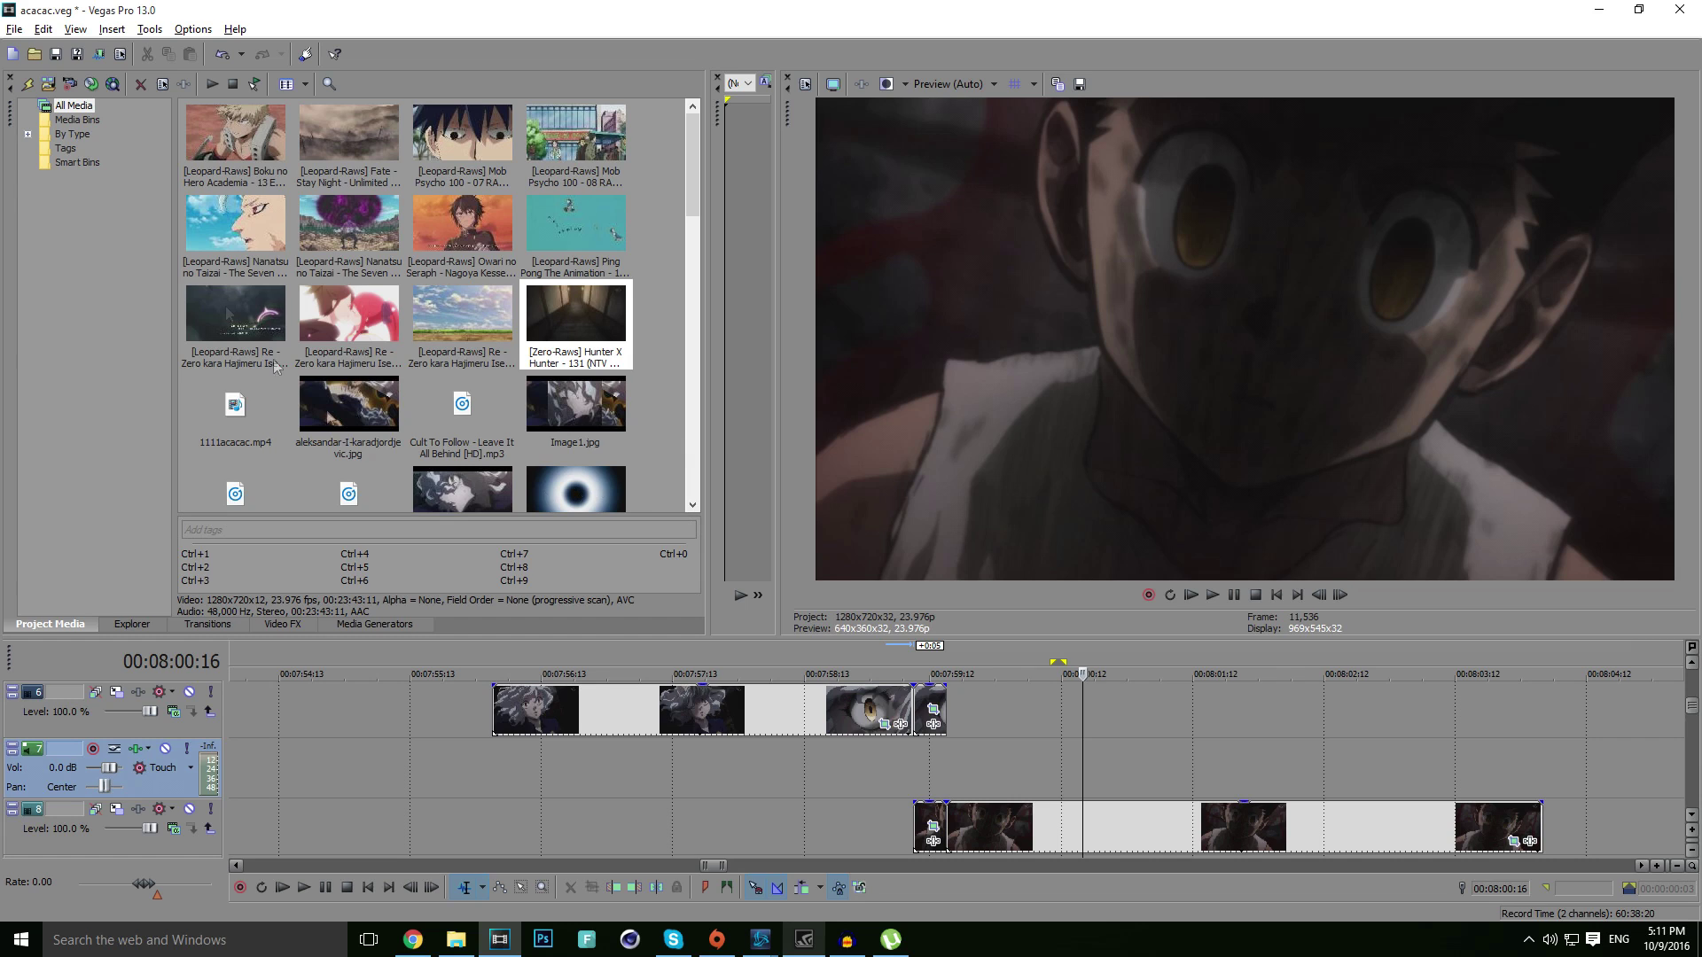
- Apply the Horizontal Medium Linear Blur preset to the upper overlap piece and keyframe its Amount at 0.0 at the start
click(282, 624)
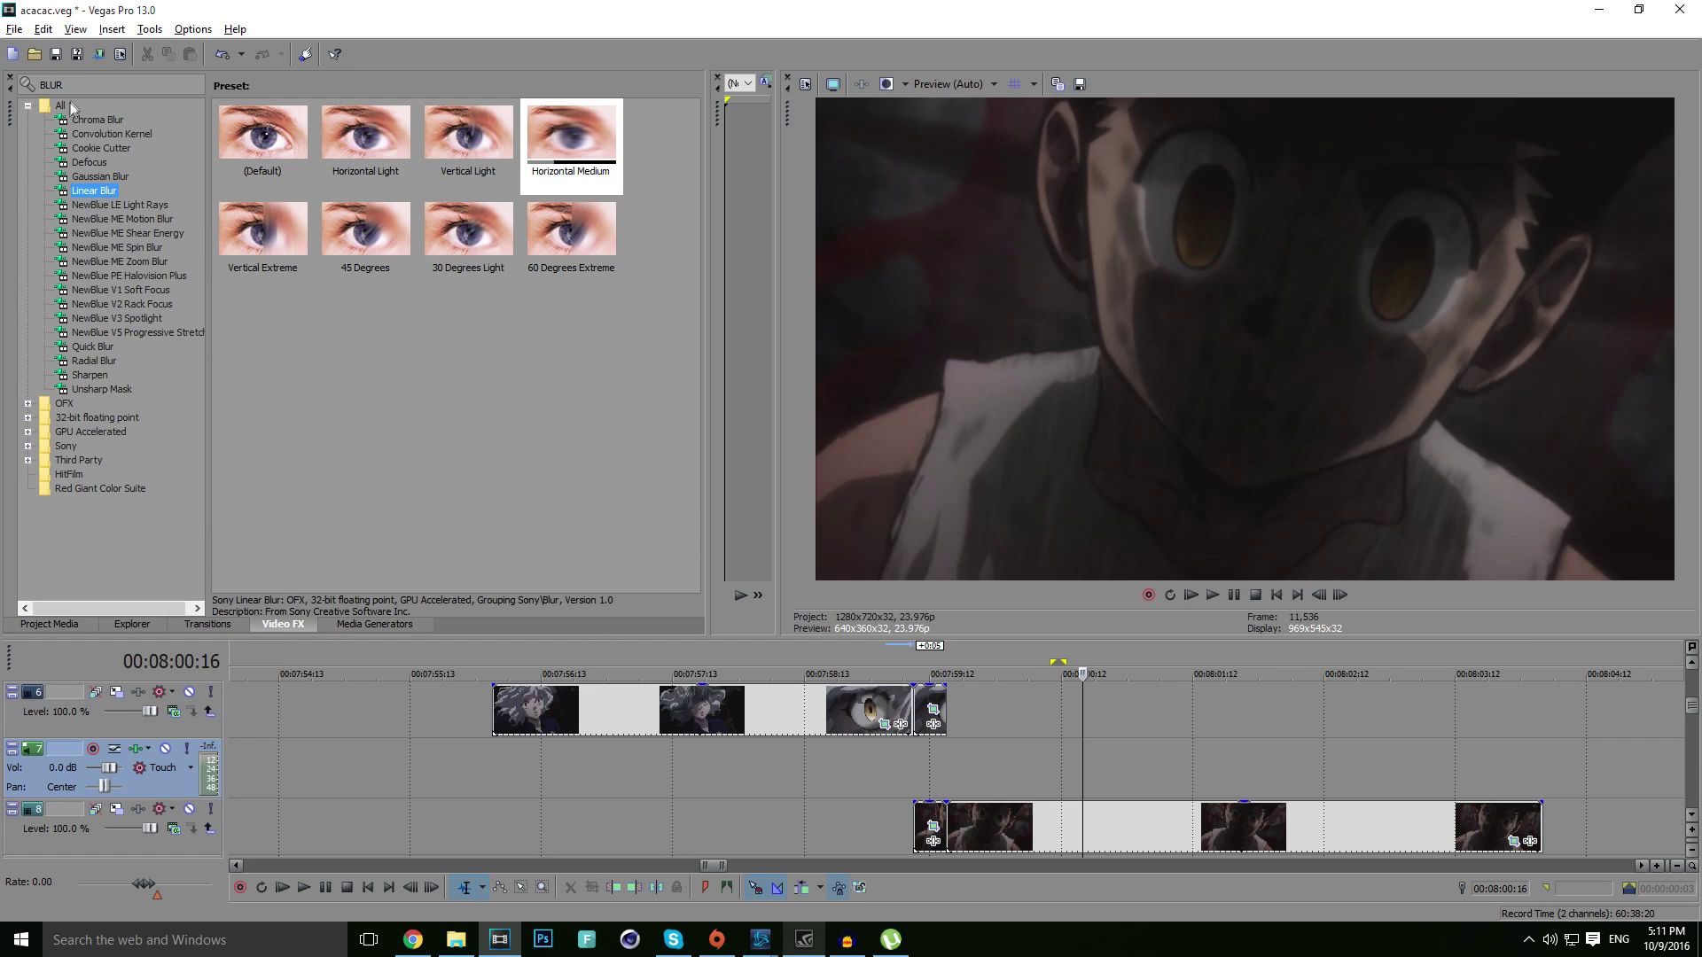
drag(575, 133, 928, 697)
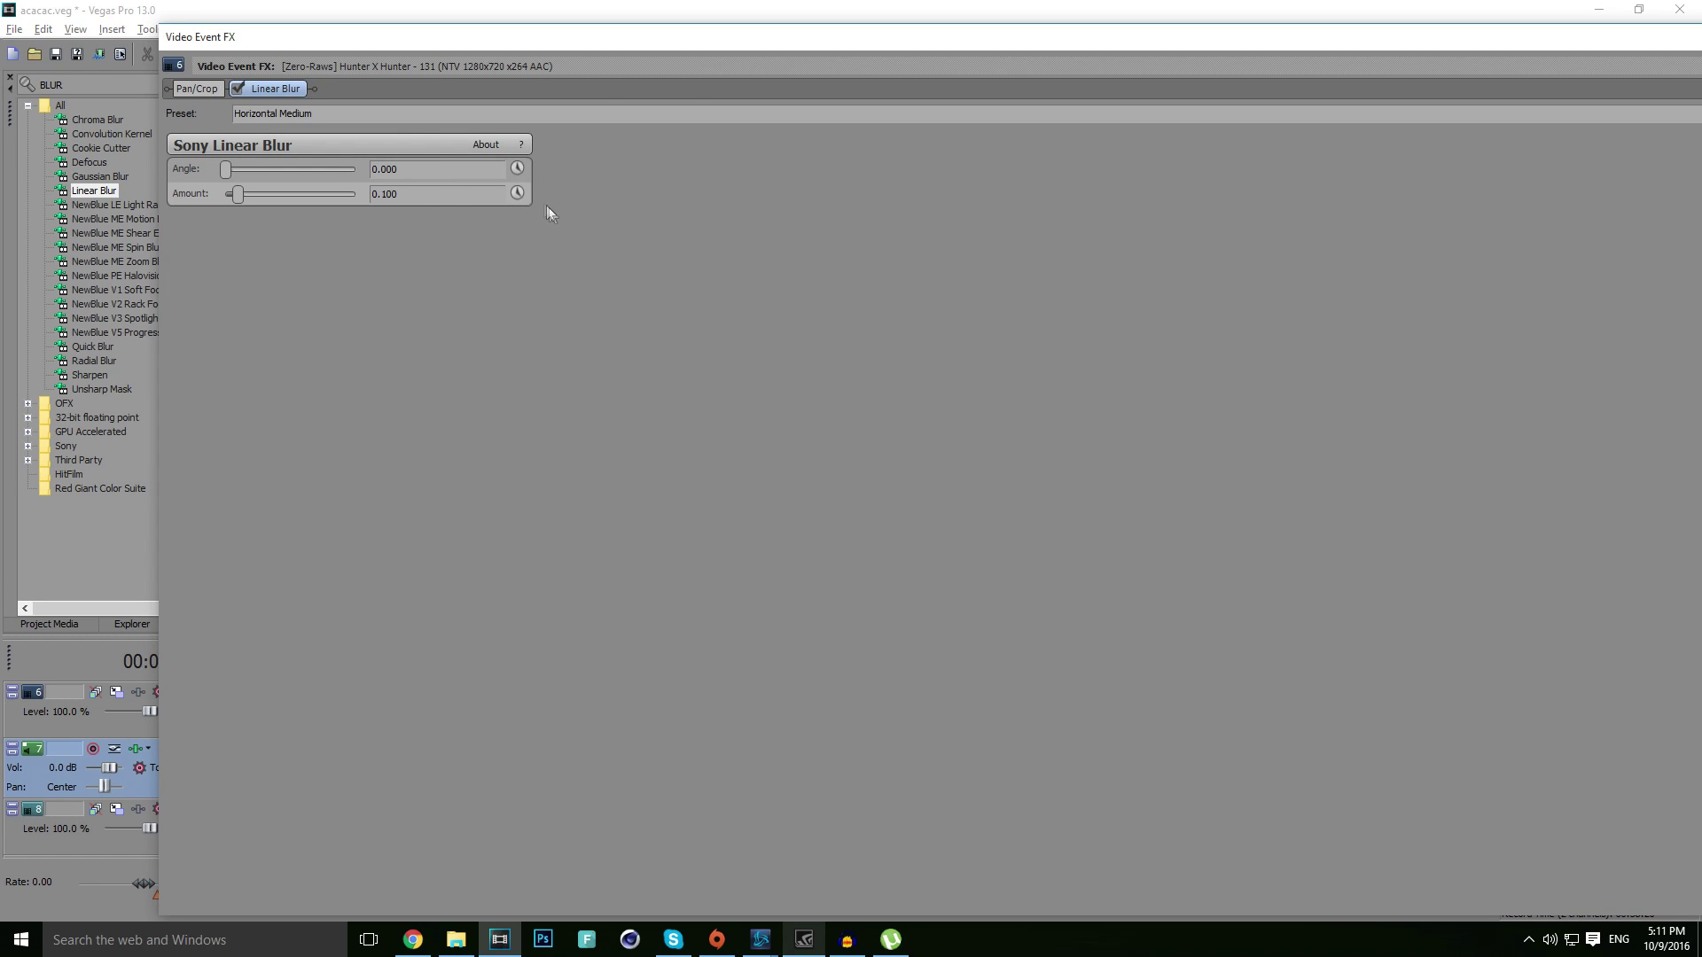
drag(525, 36, 1022, 274)
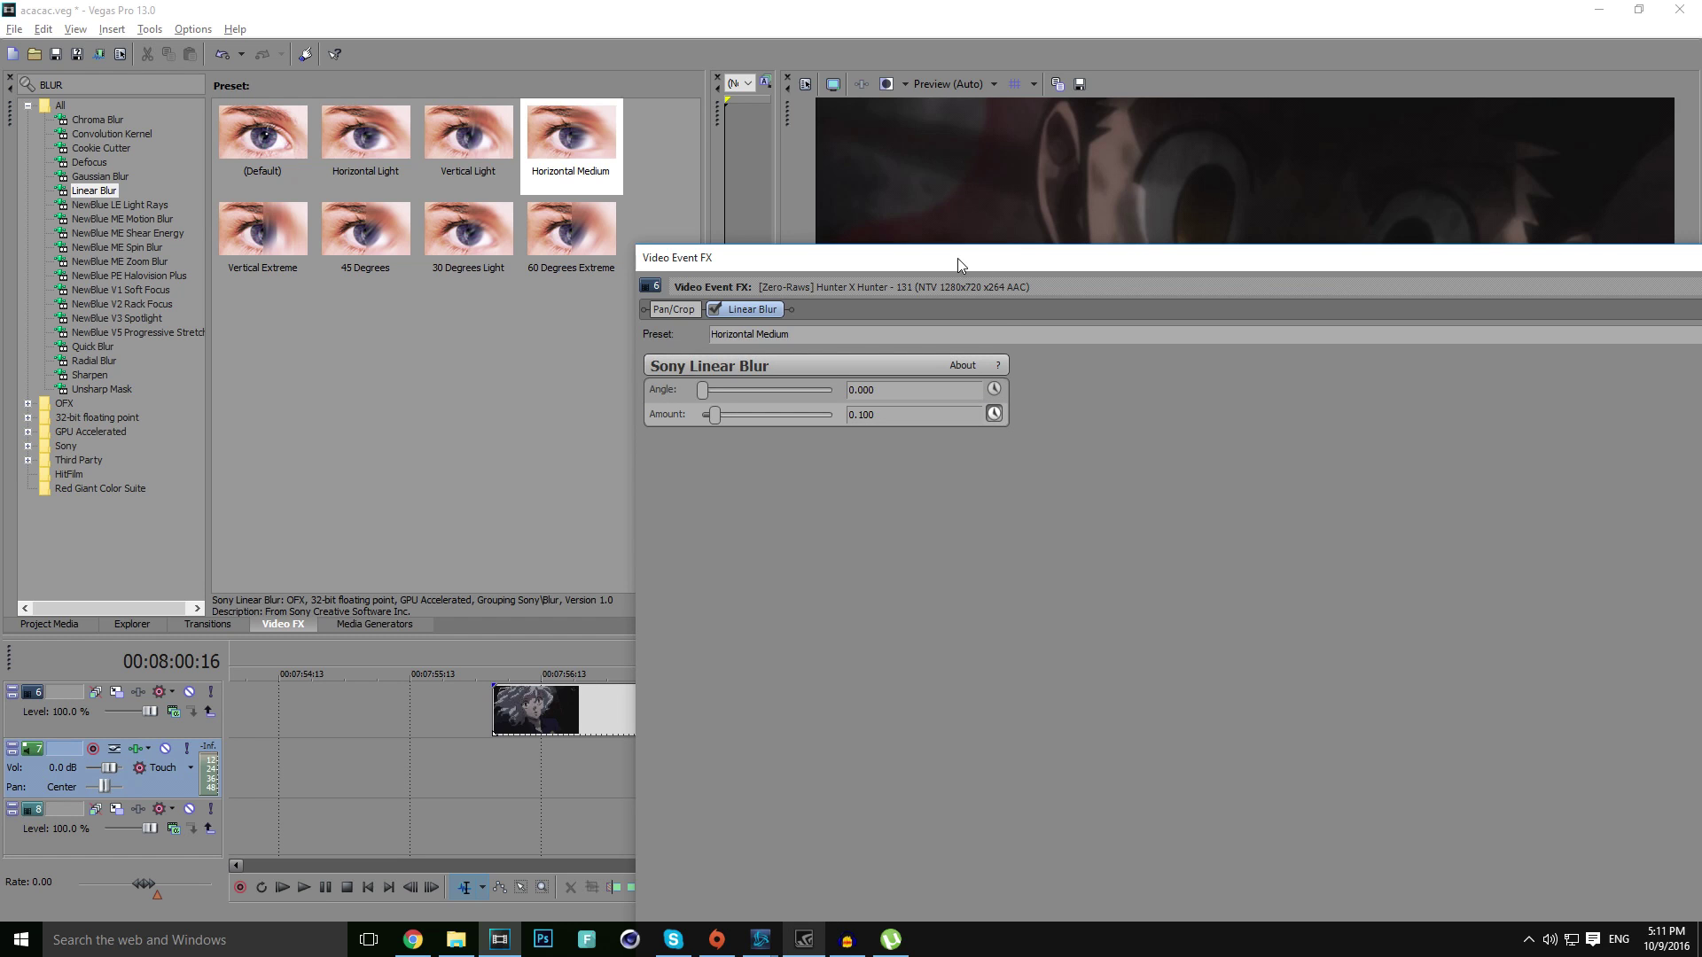
drag(950, 260, 635, 63)
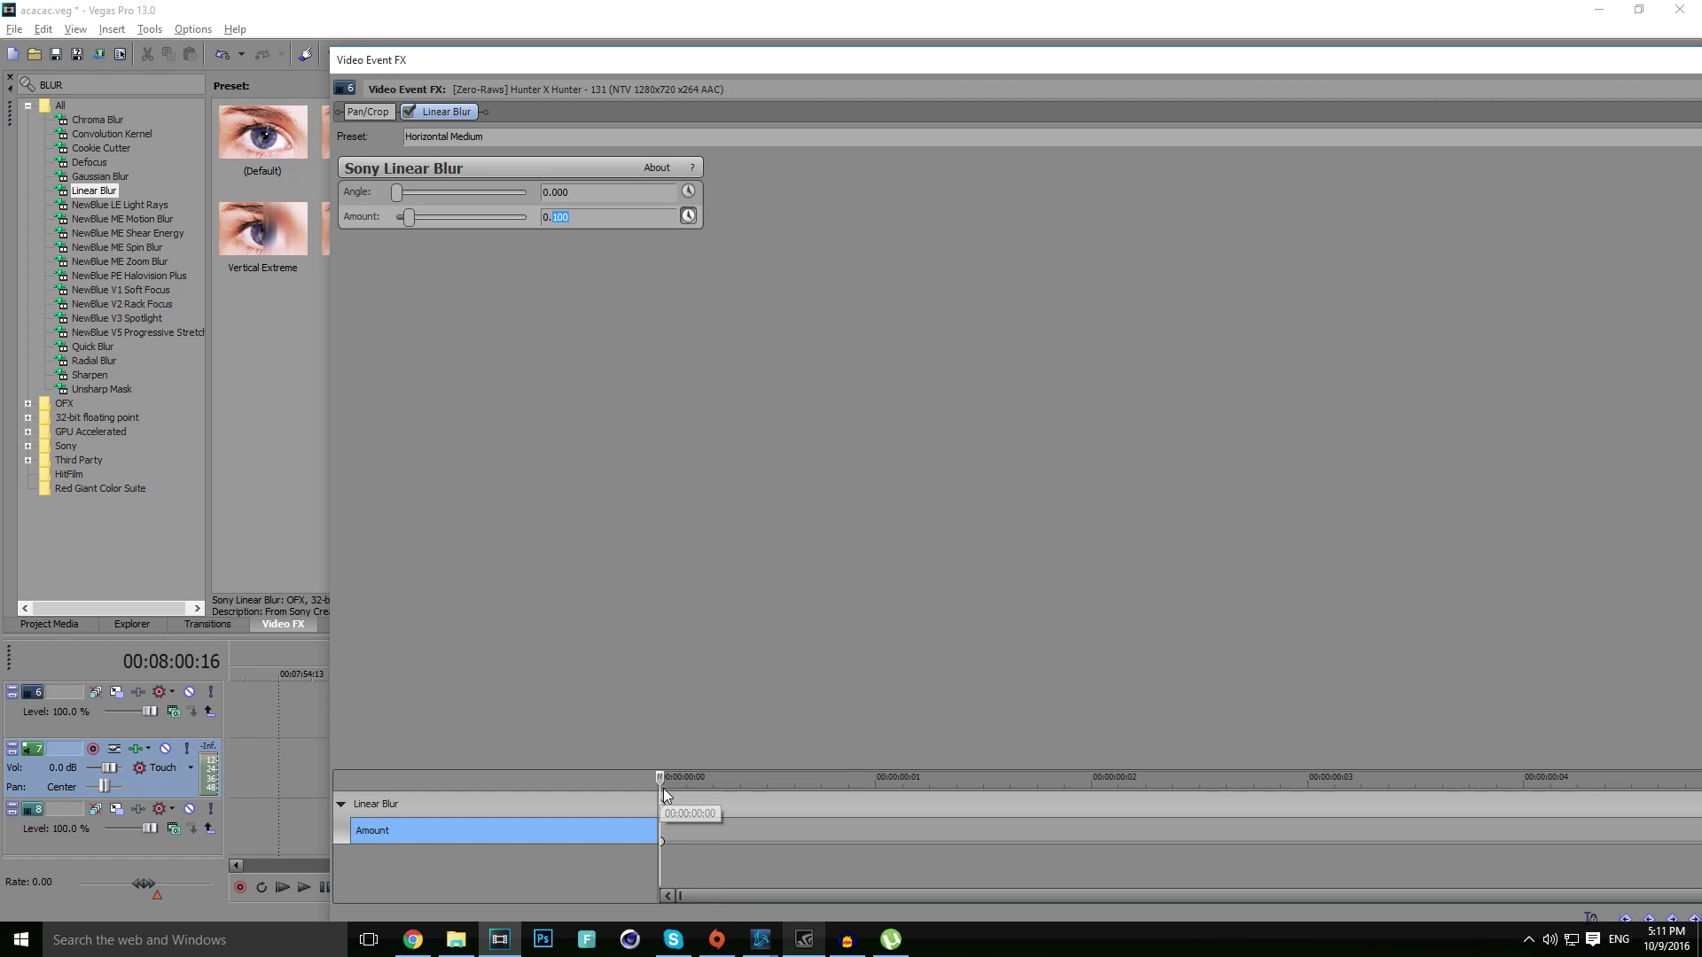
mouse_move(660, 778)
mouse_down()
mouse_move(924, 771)
mouse_move(654, 777)
mouse_up()
click(586, 221)
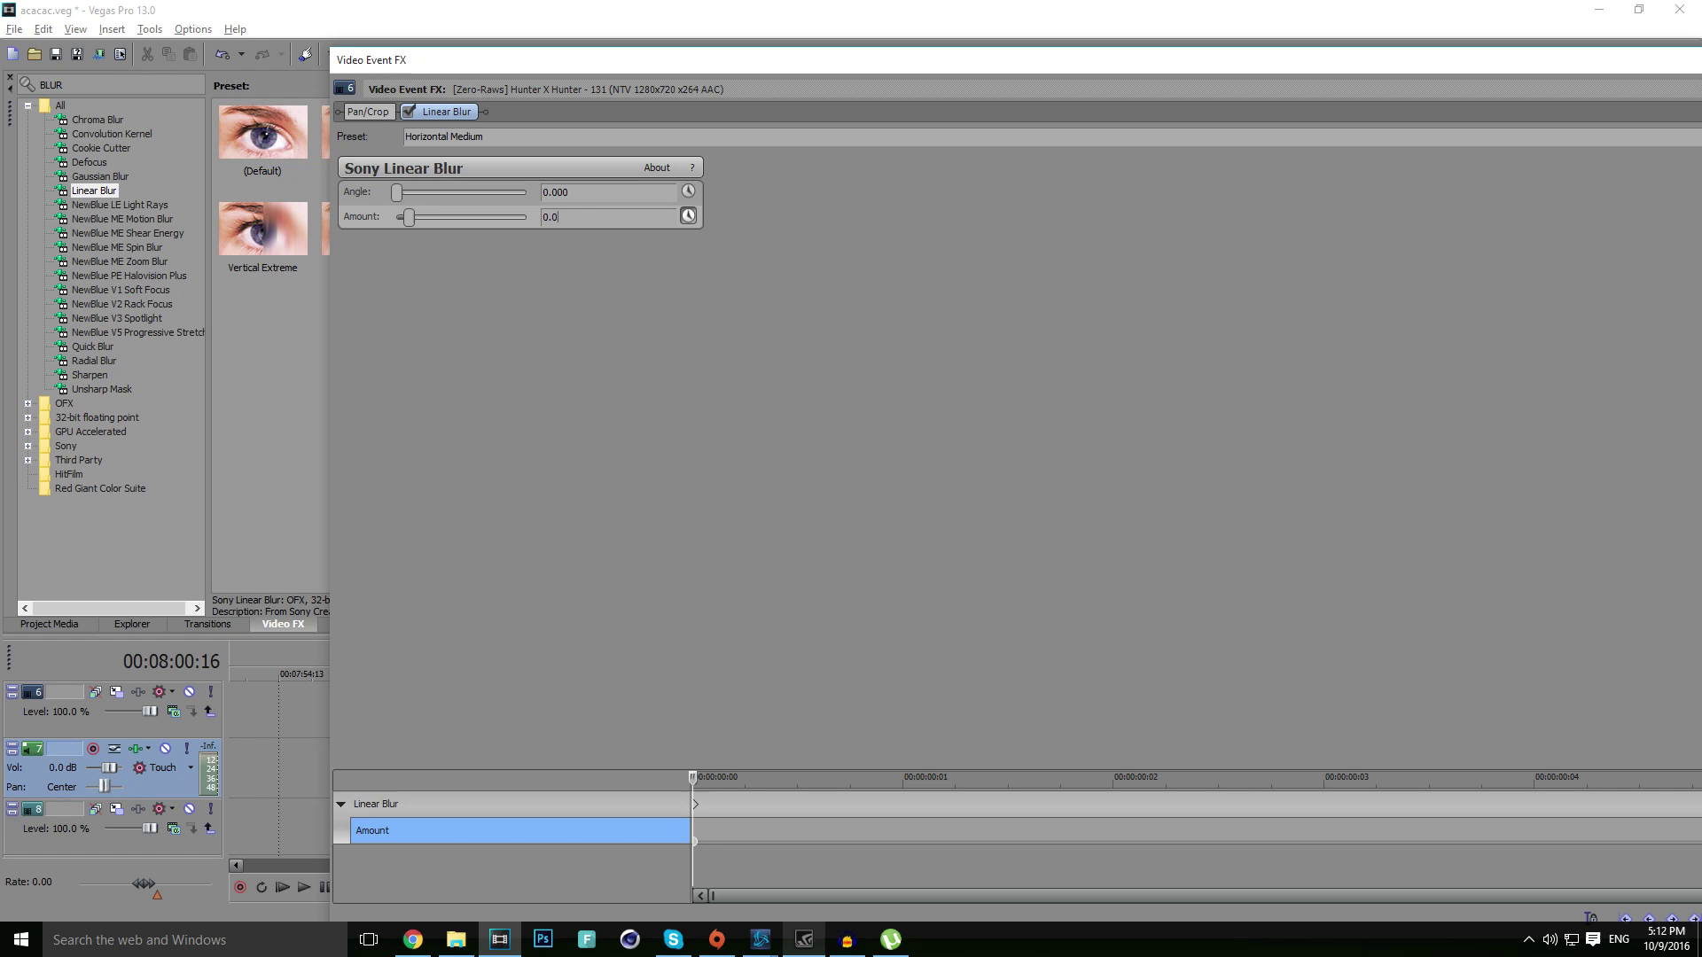
key(Return)
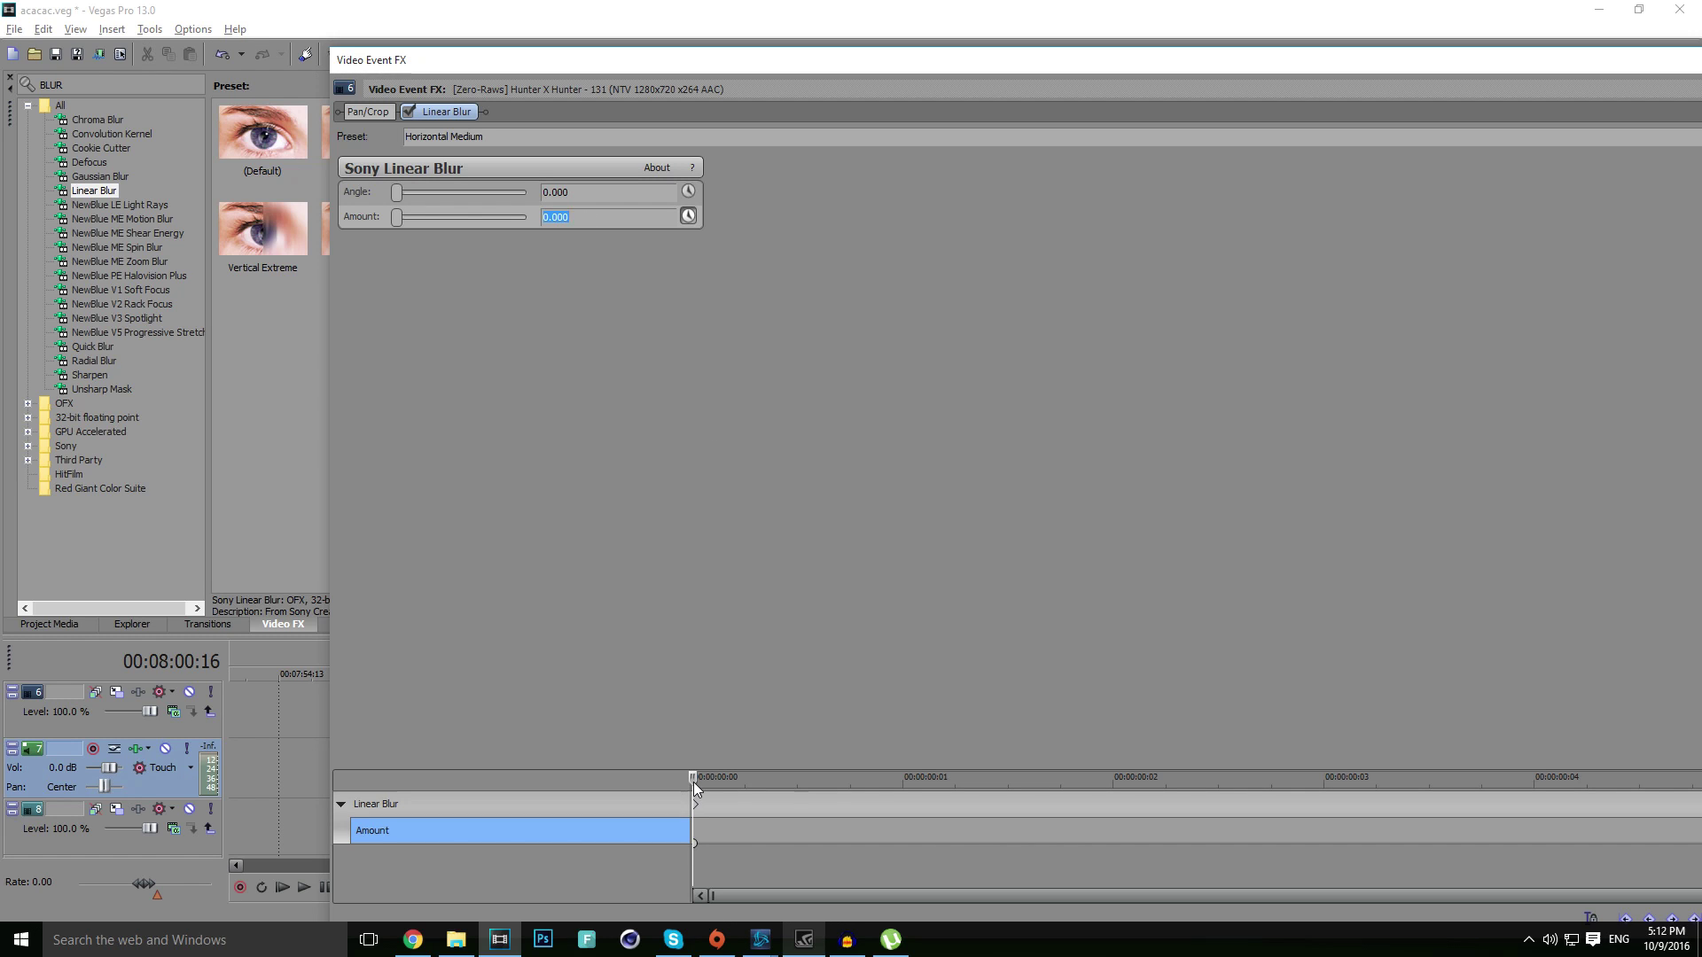
- Keyframe the upper overlap piece's Linear Blur Amount at 0.150 at its last frame and close the effect settings
drag(695, 788, 1698, 798)
key(Escape)
drag(1436, 60, 1120, 66)
mouse_move(1636, 788)
mouse_down()
mouse_move(372, 802)
mouse_move(1641, 817)
mouse_up()
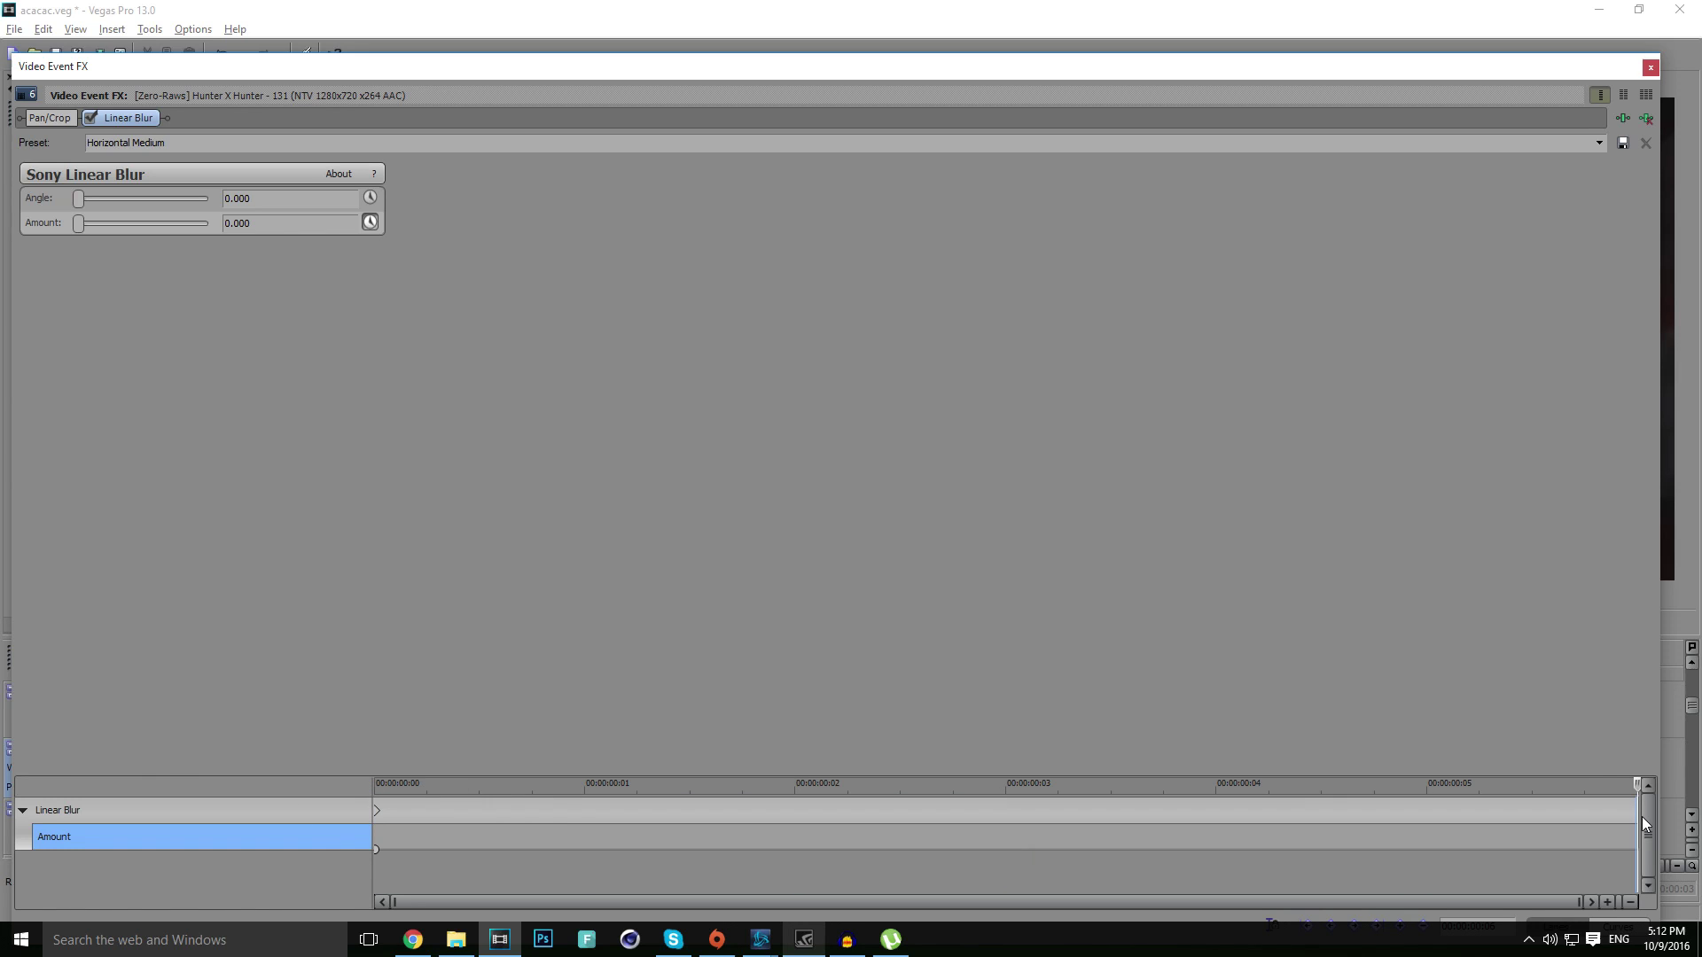
click(248, 225)
click(302, 221)
text(150)
key(Return)
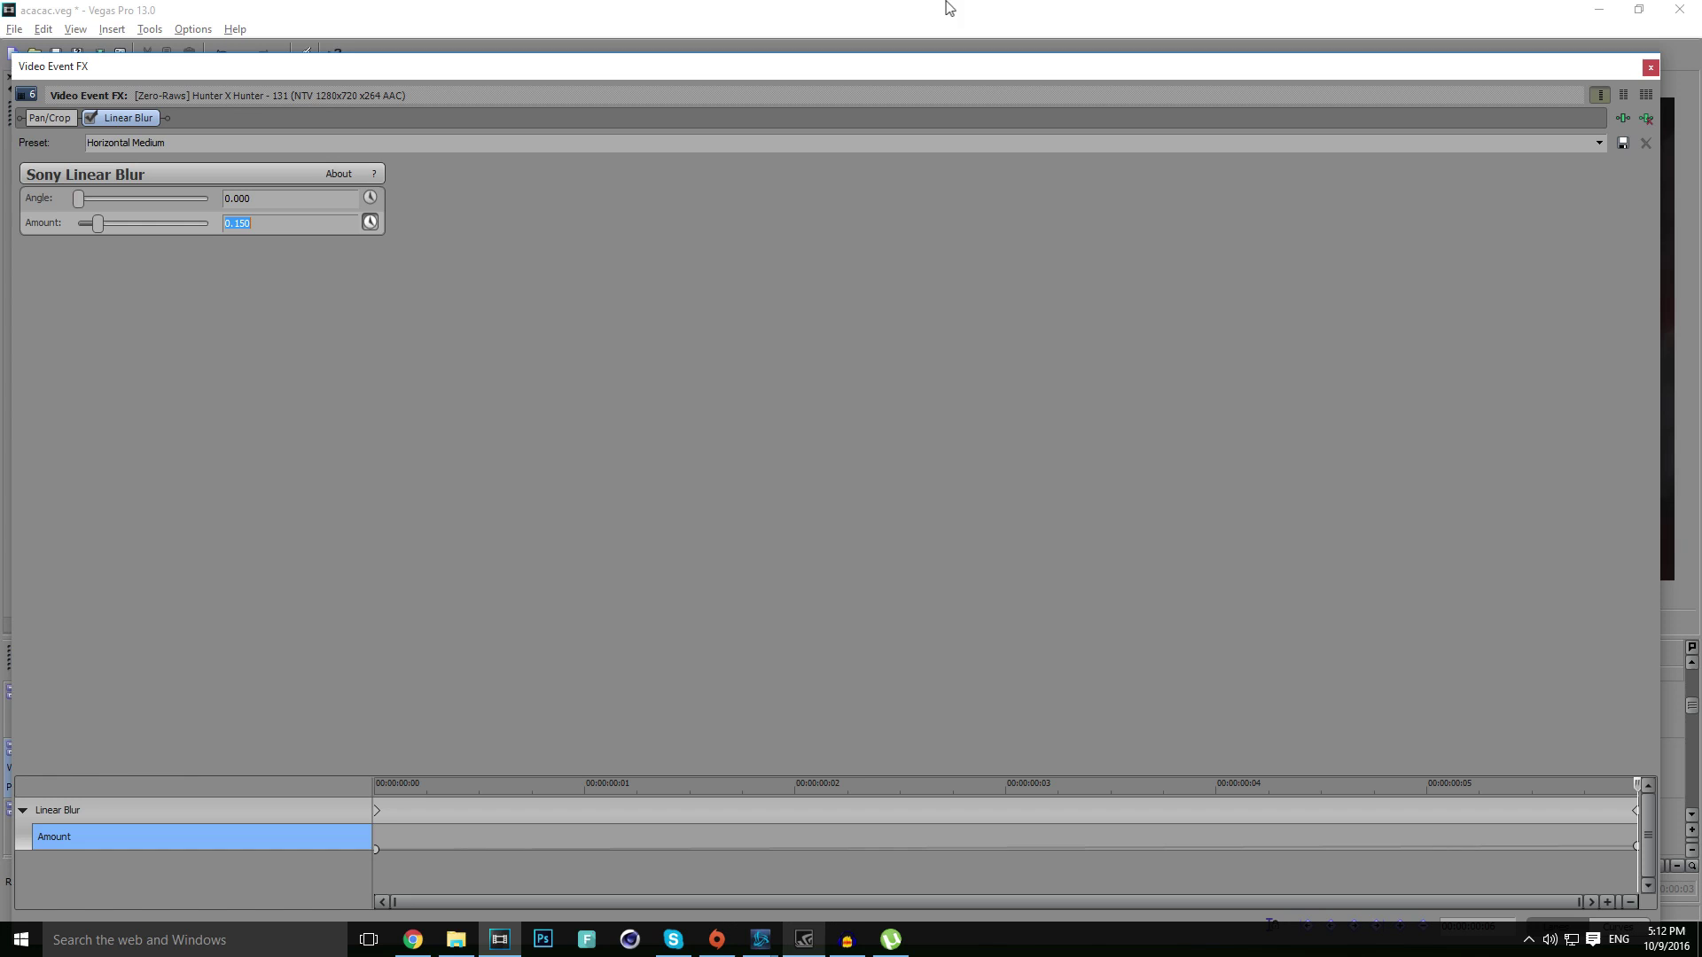
click(1650, 69)
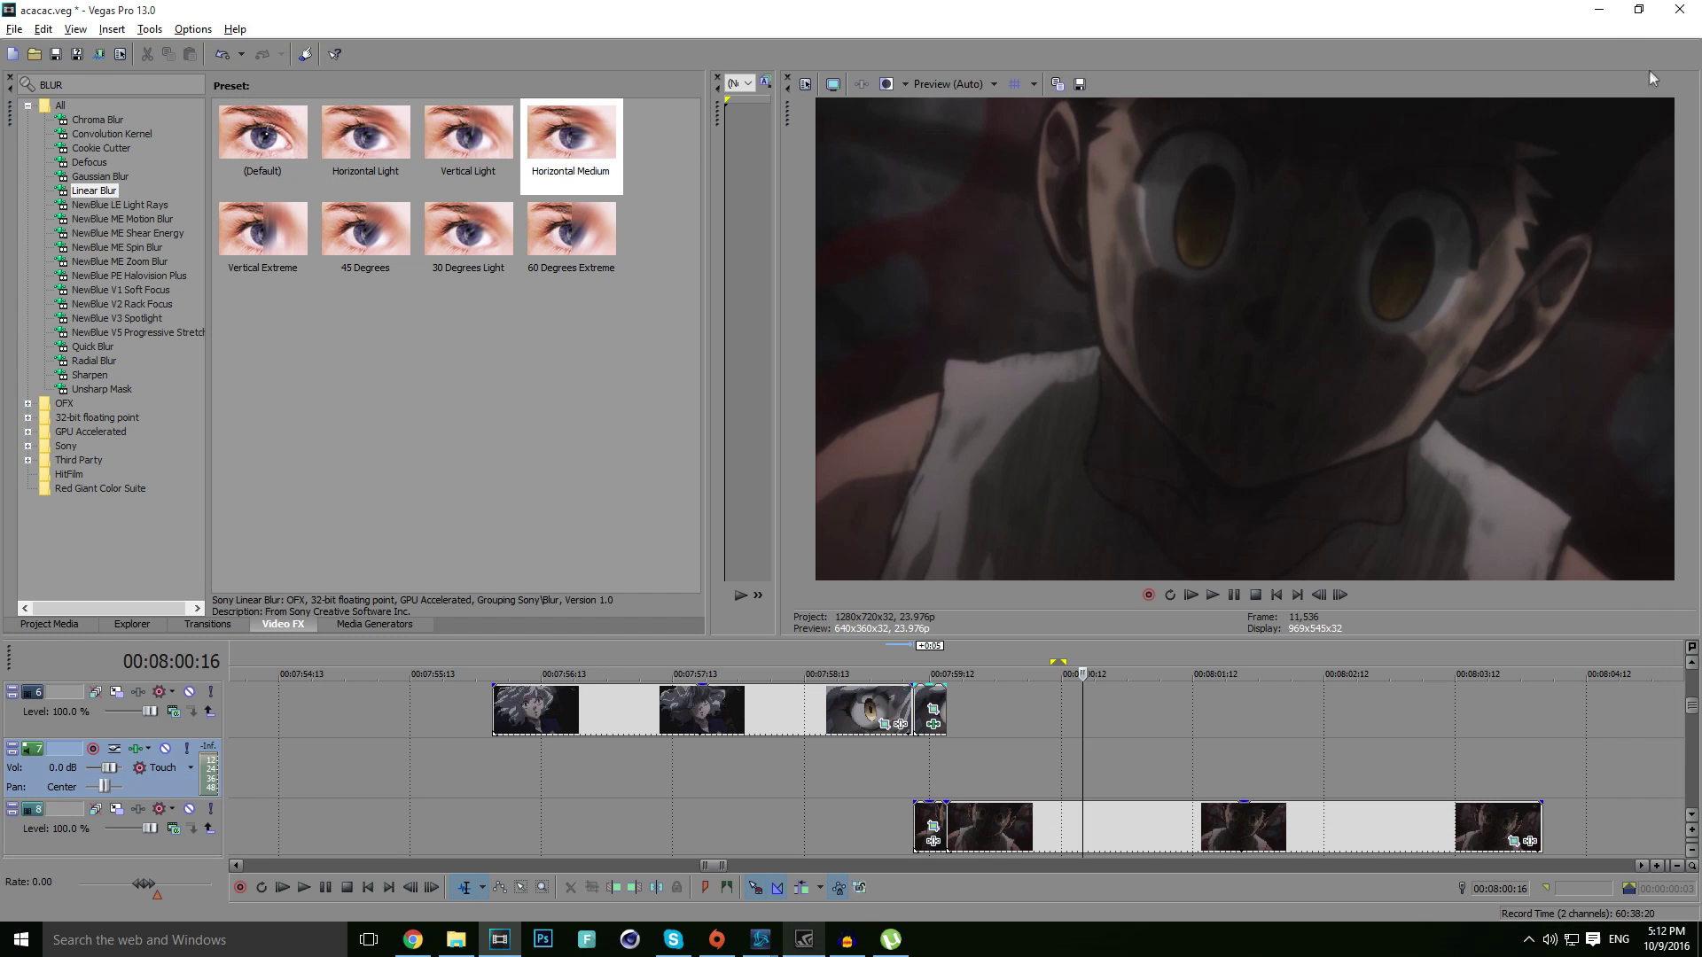
- Apply the Horizontal Medium Linear Blur preset to the lower overlap piece and enable animation of its Amount
click(922, 807)
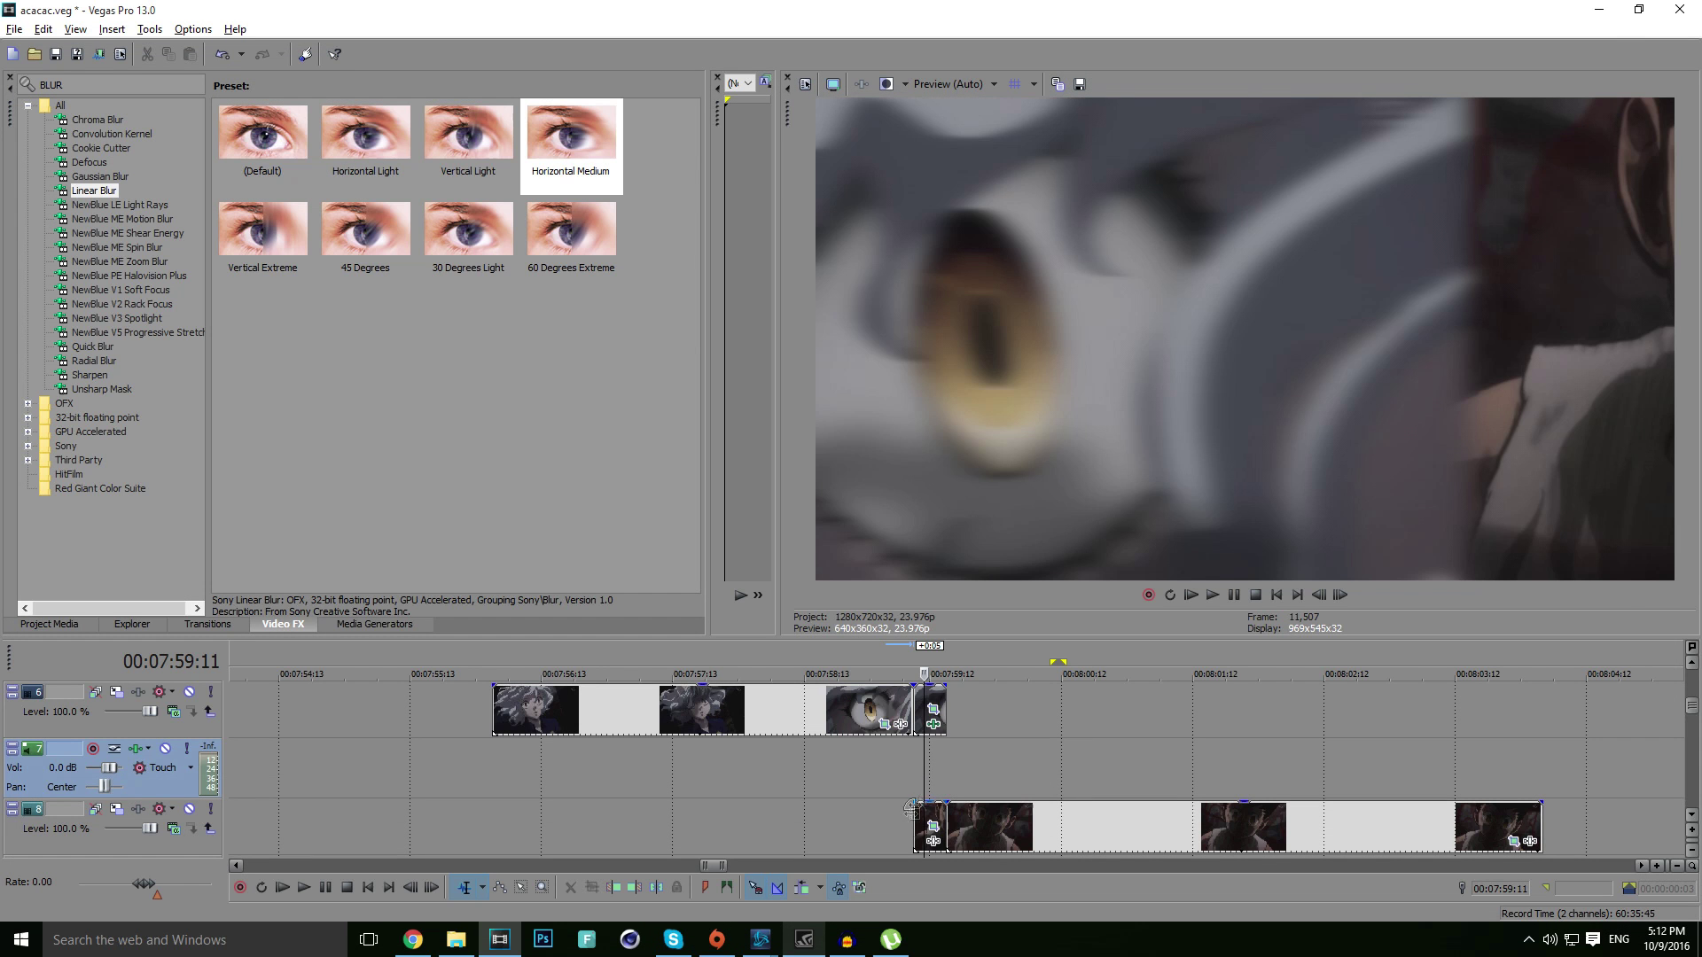
click(932, 826)
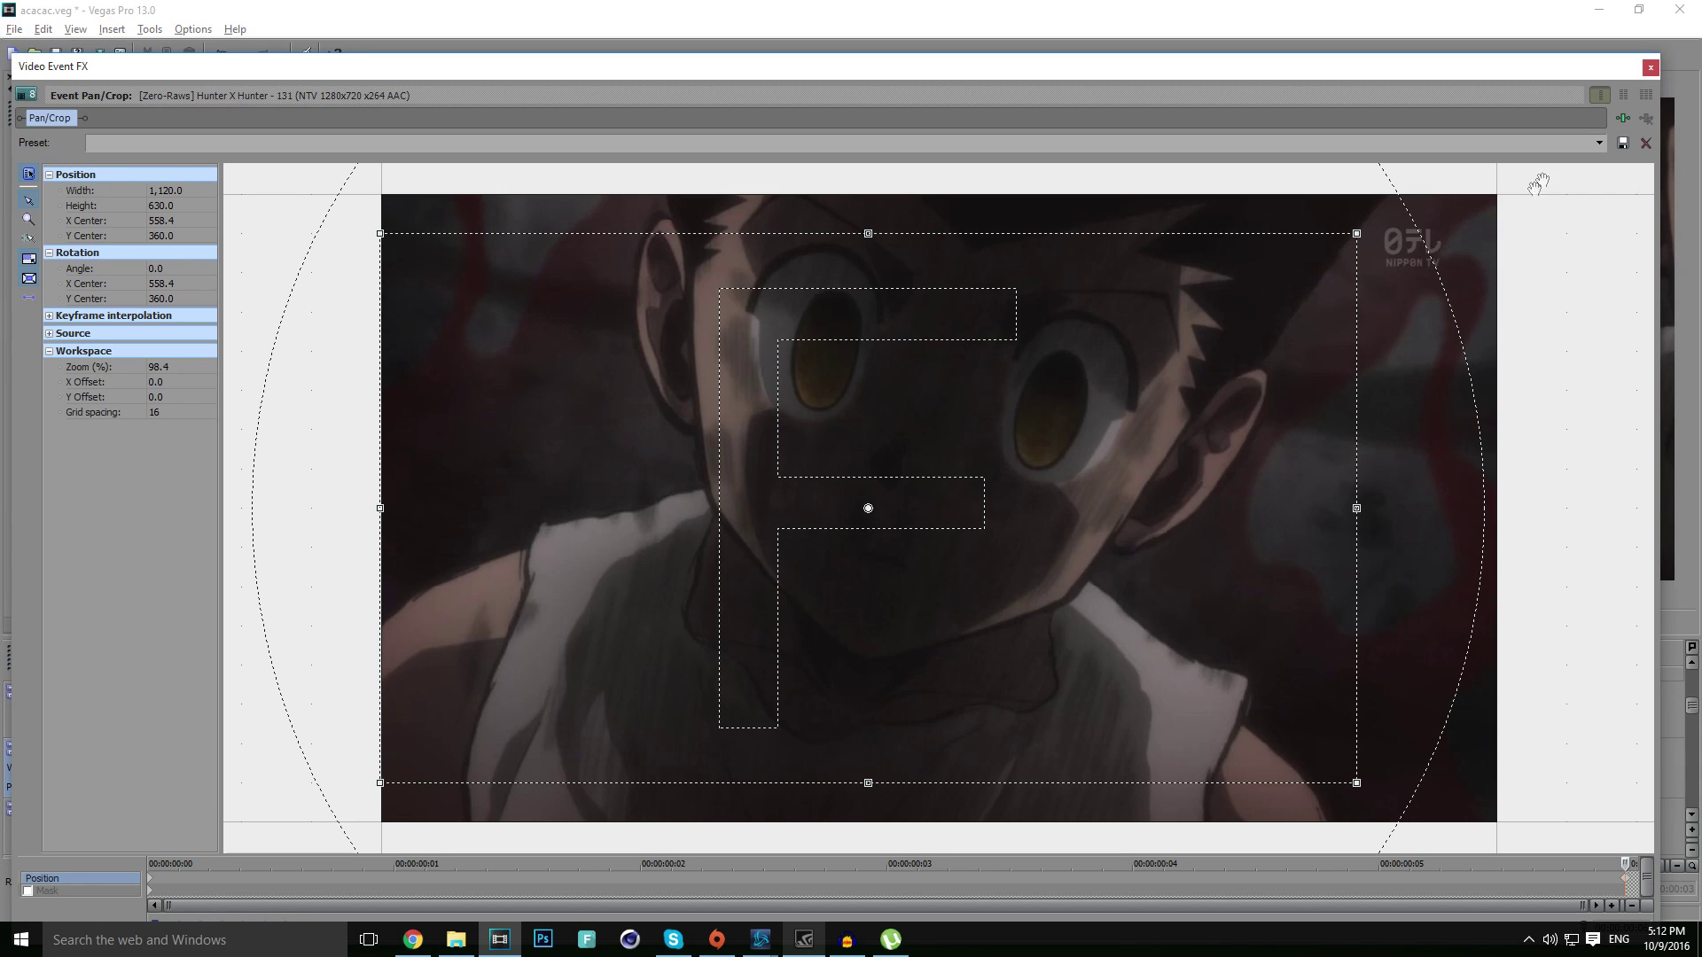
click(1650, 68)
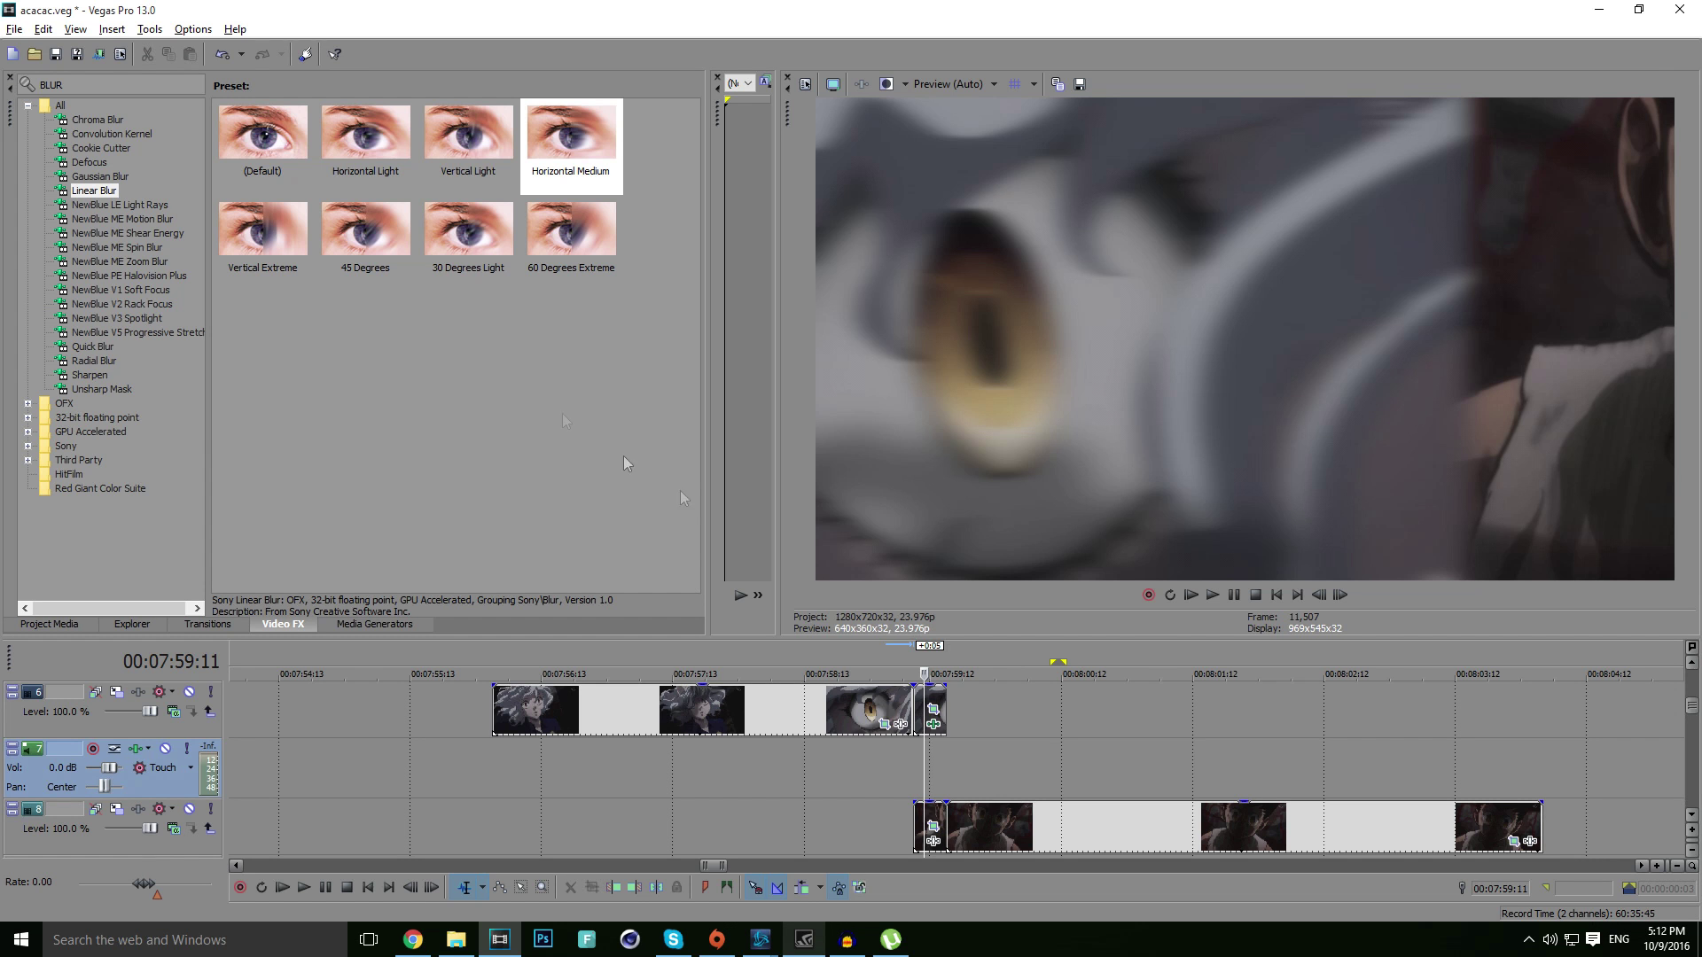
click(932, 825)
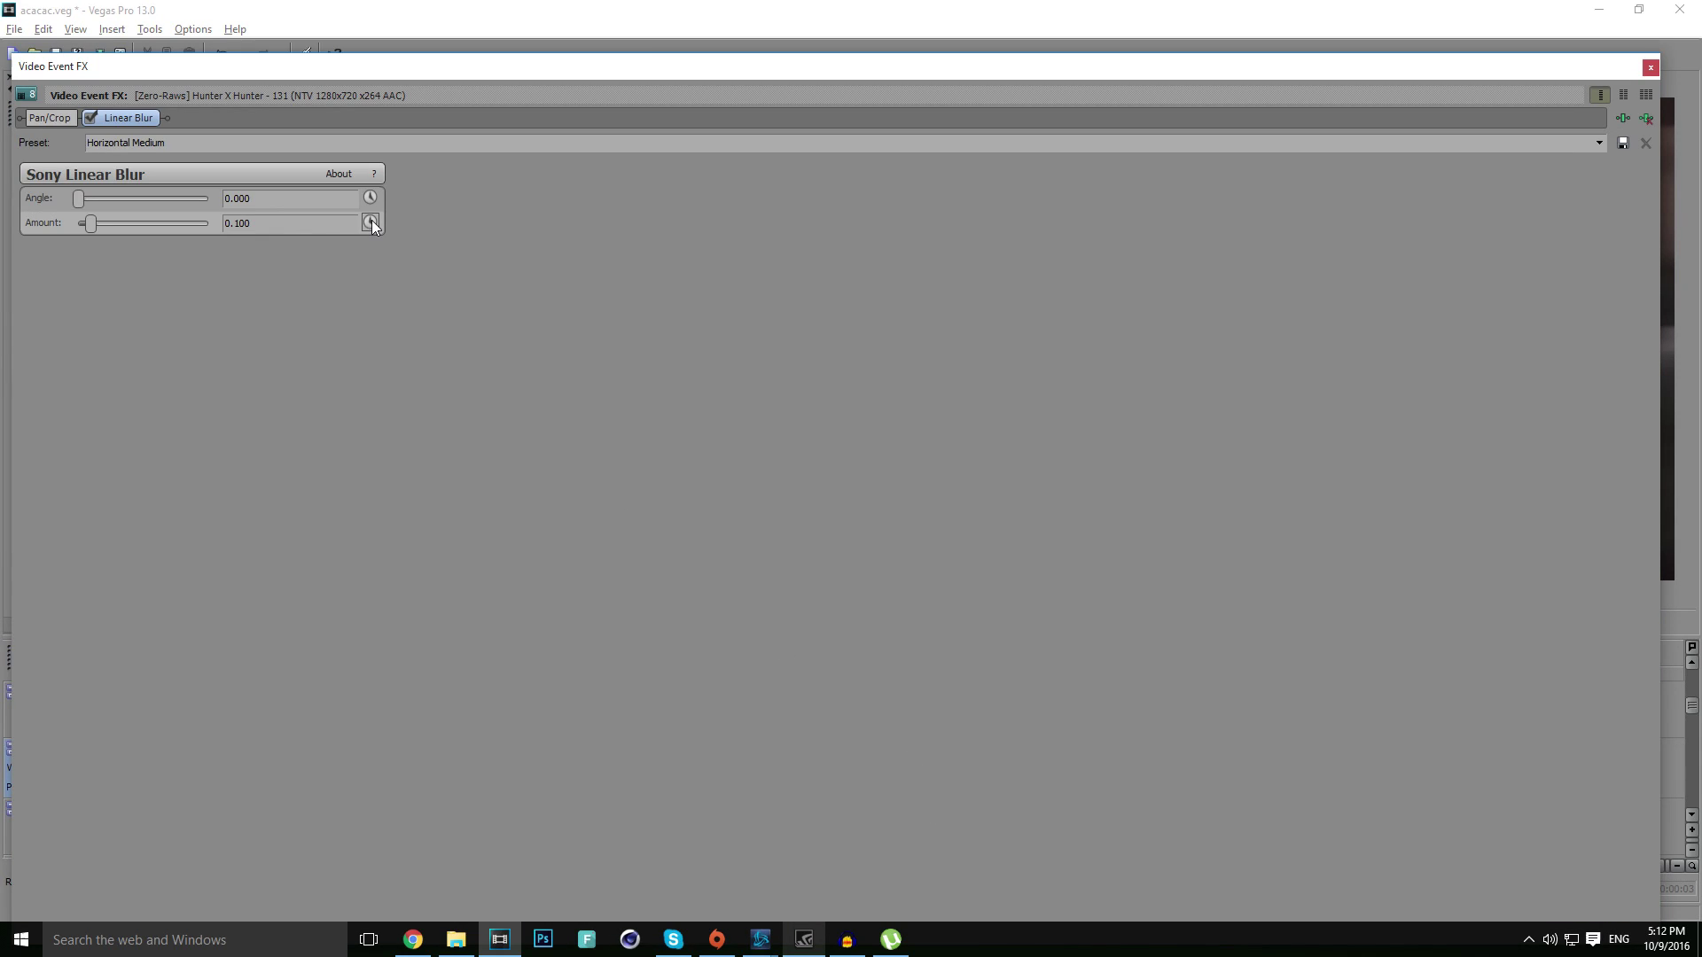
click(370, 222)
- Keyframe the lower piece's blur Amount to start at the upper piece's end value and fall to 0.0 at its last frame
click(294, 225)
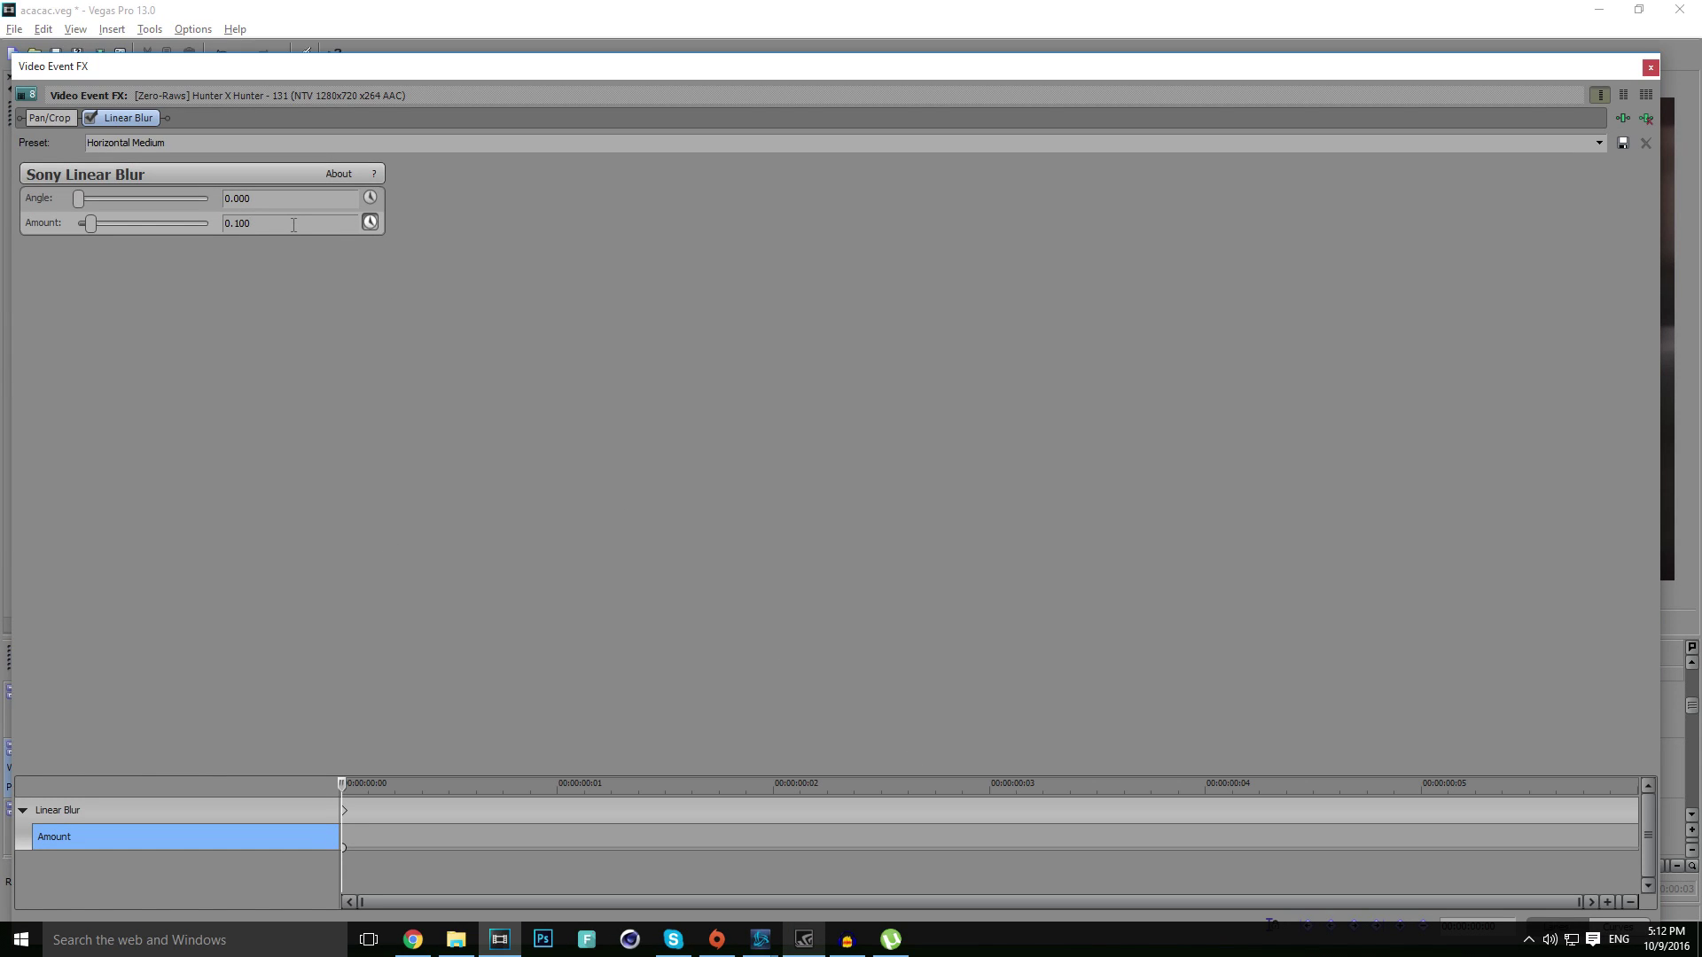
key(Return)
drag(344, 779, 1668, 785)
text(0.0)
key(Return)
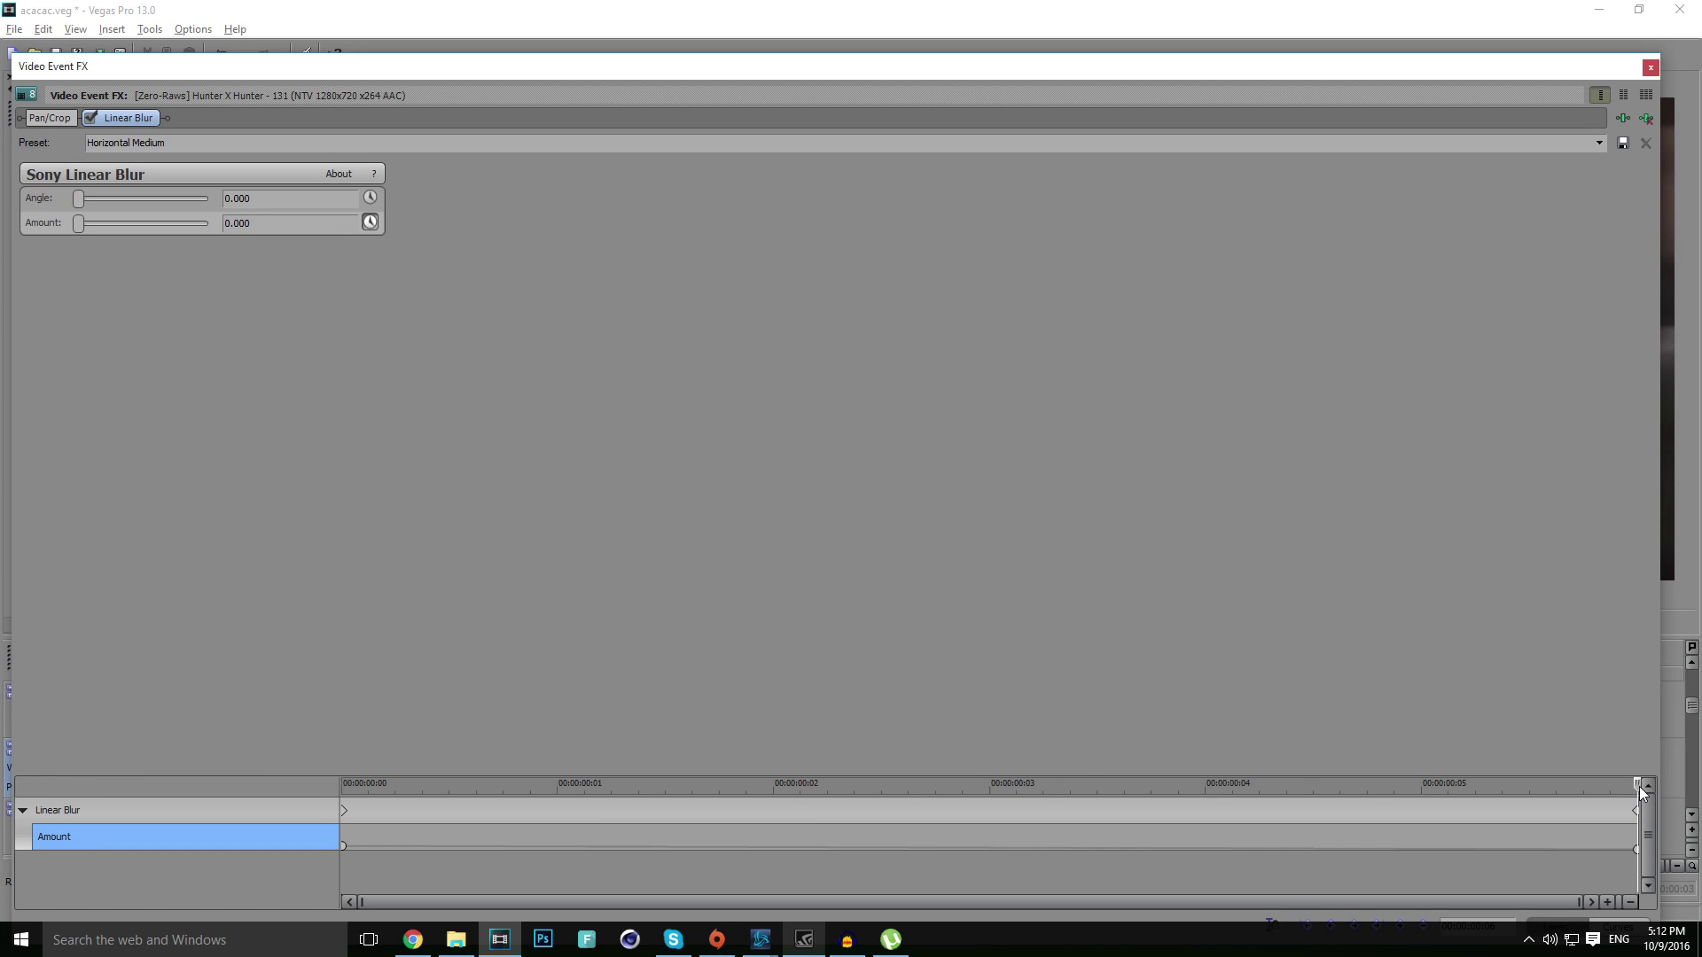
drag(1641, 792, 454, 780)
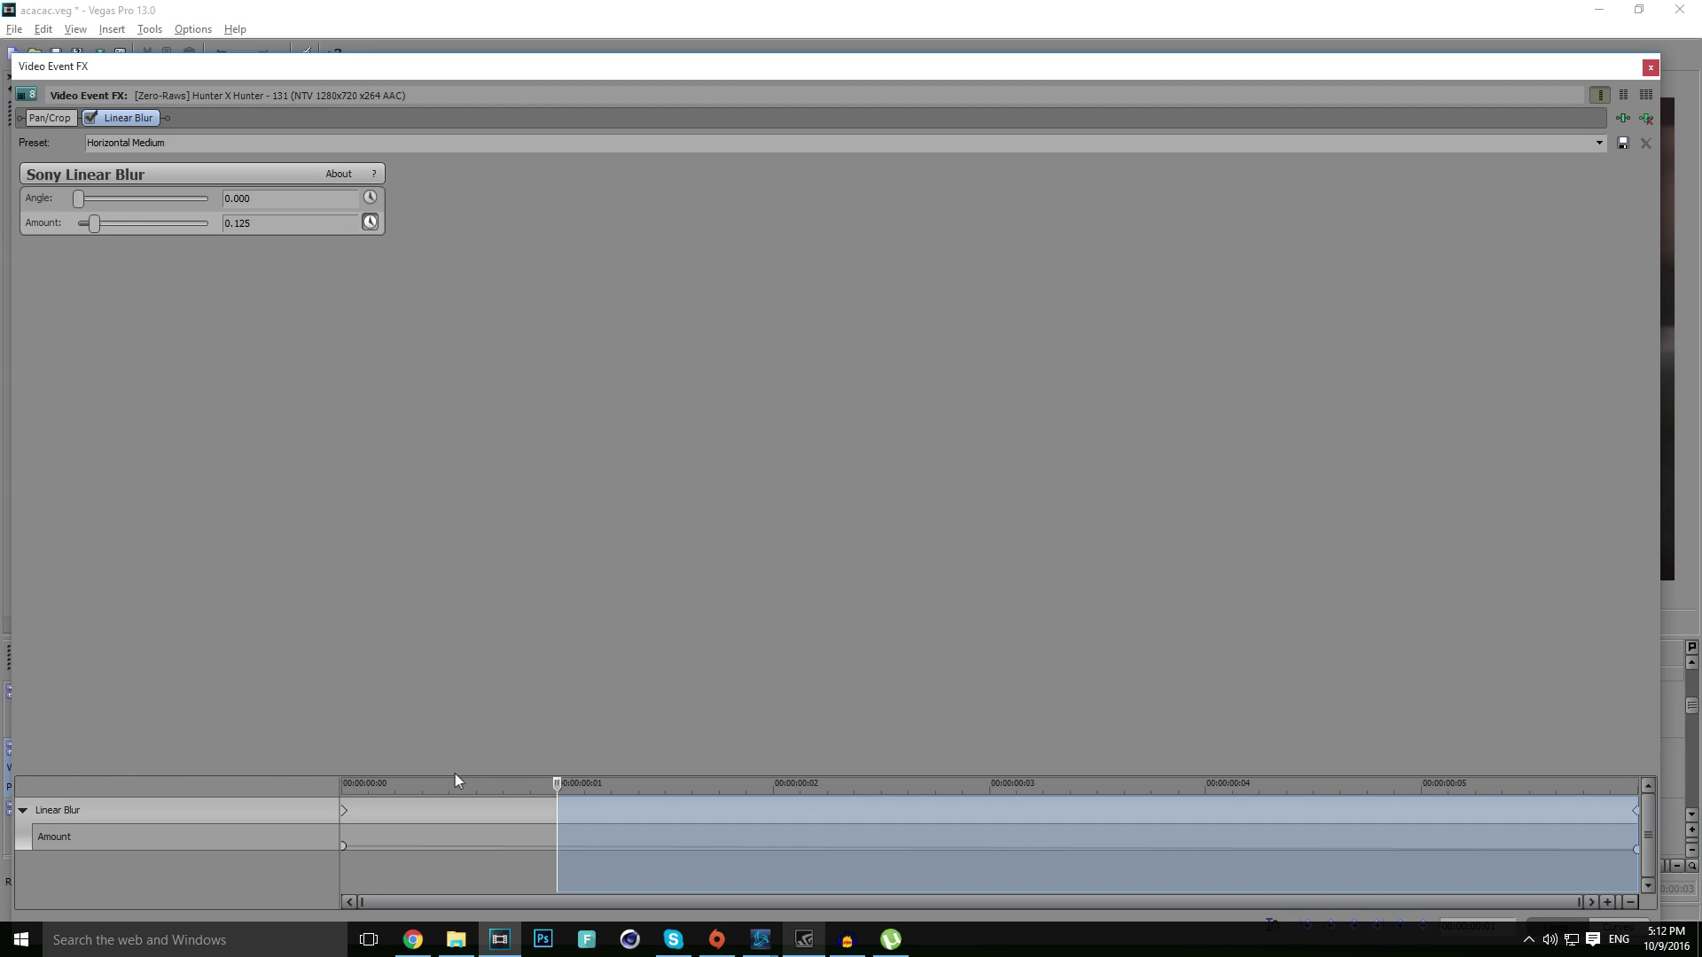
drag(645, 777, 1636, 784)
click(1651, 67)
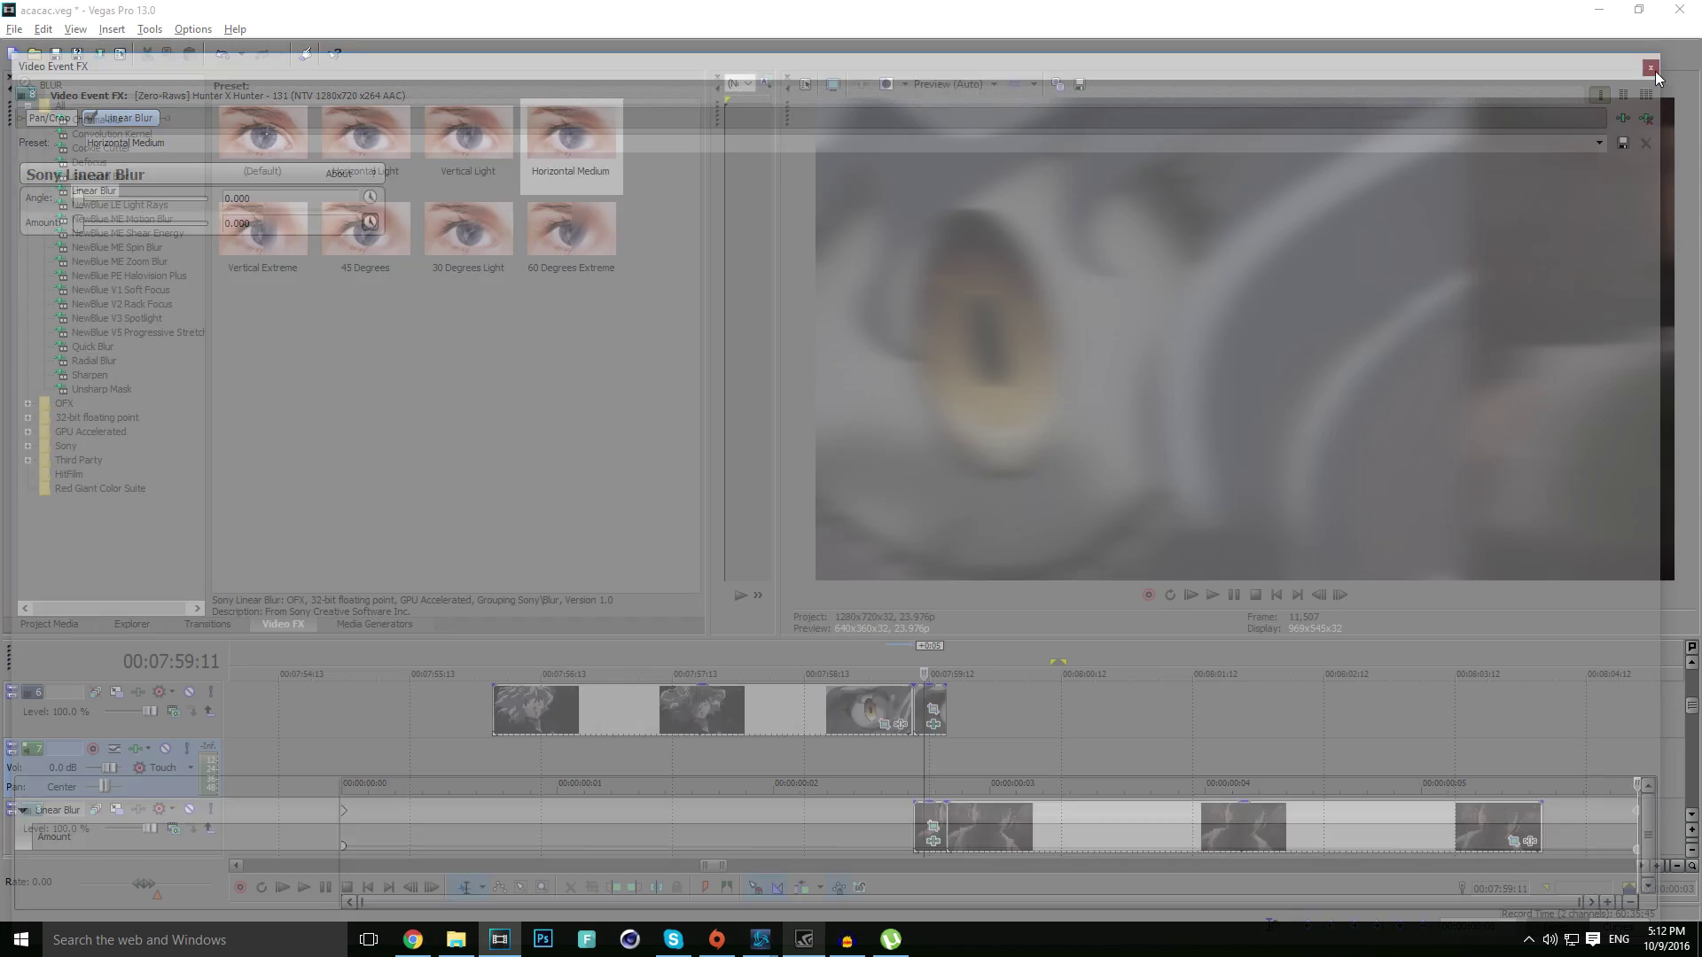
- Play the blurred slide transition several times from shortly before the overlap to review it
scroll(870, 810, down, 2)
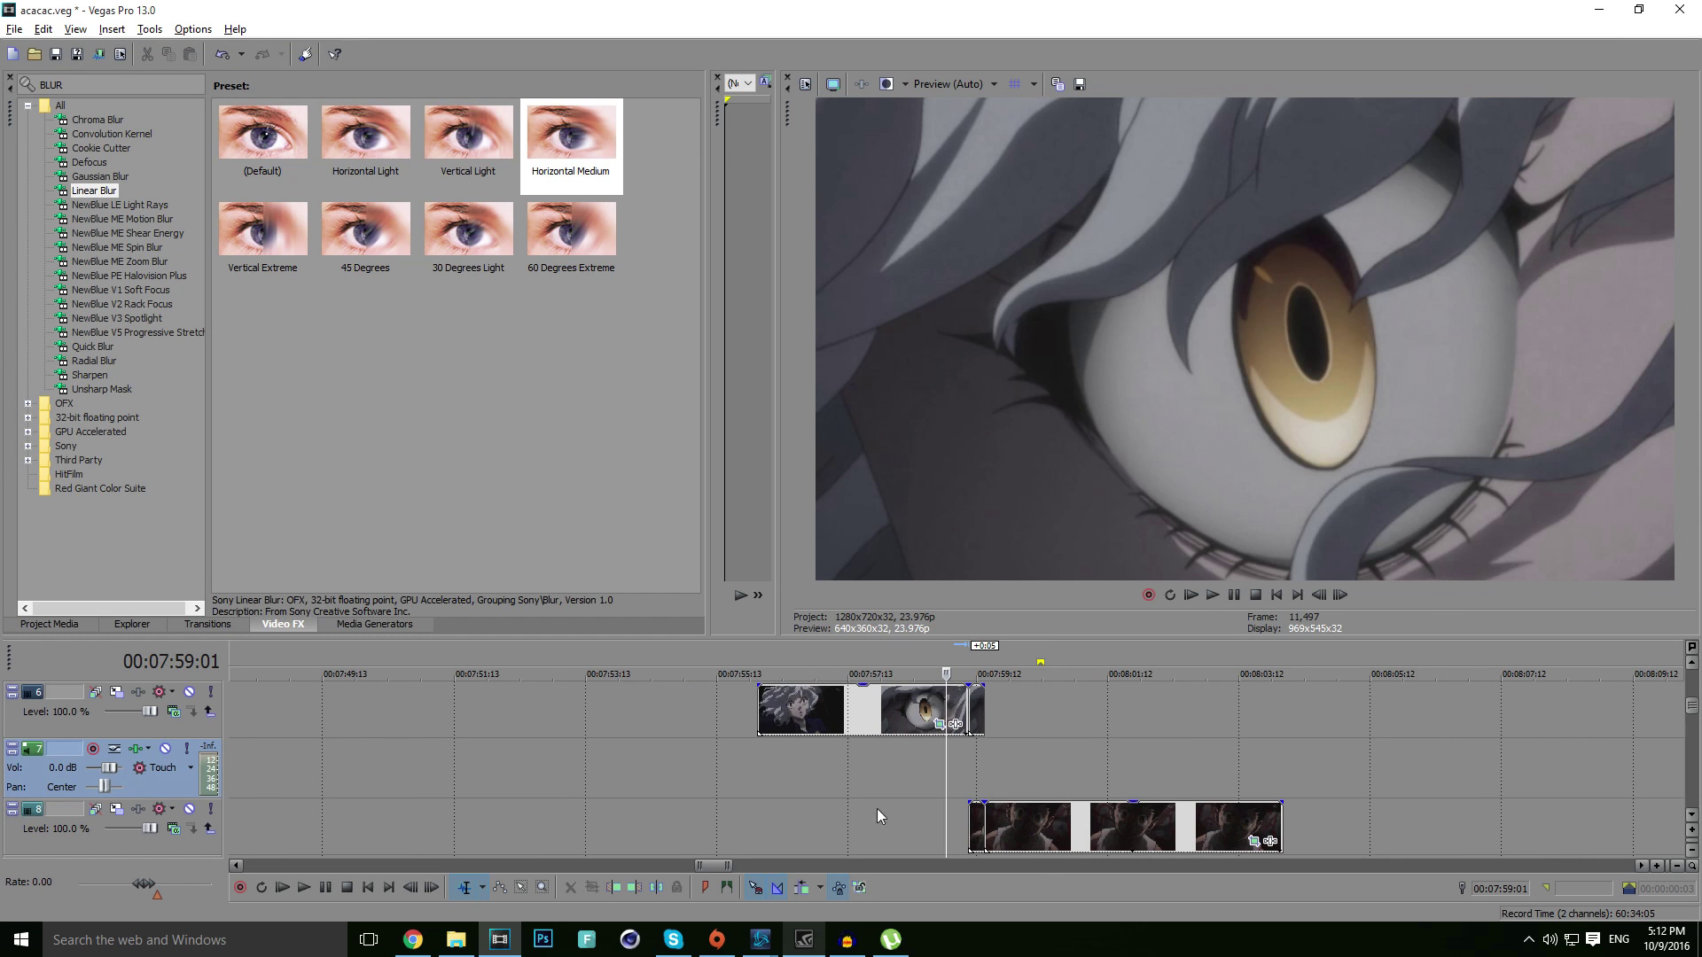
key(space)
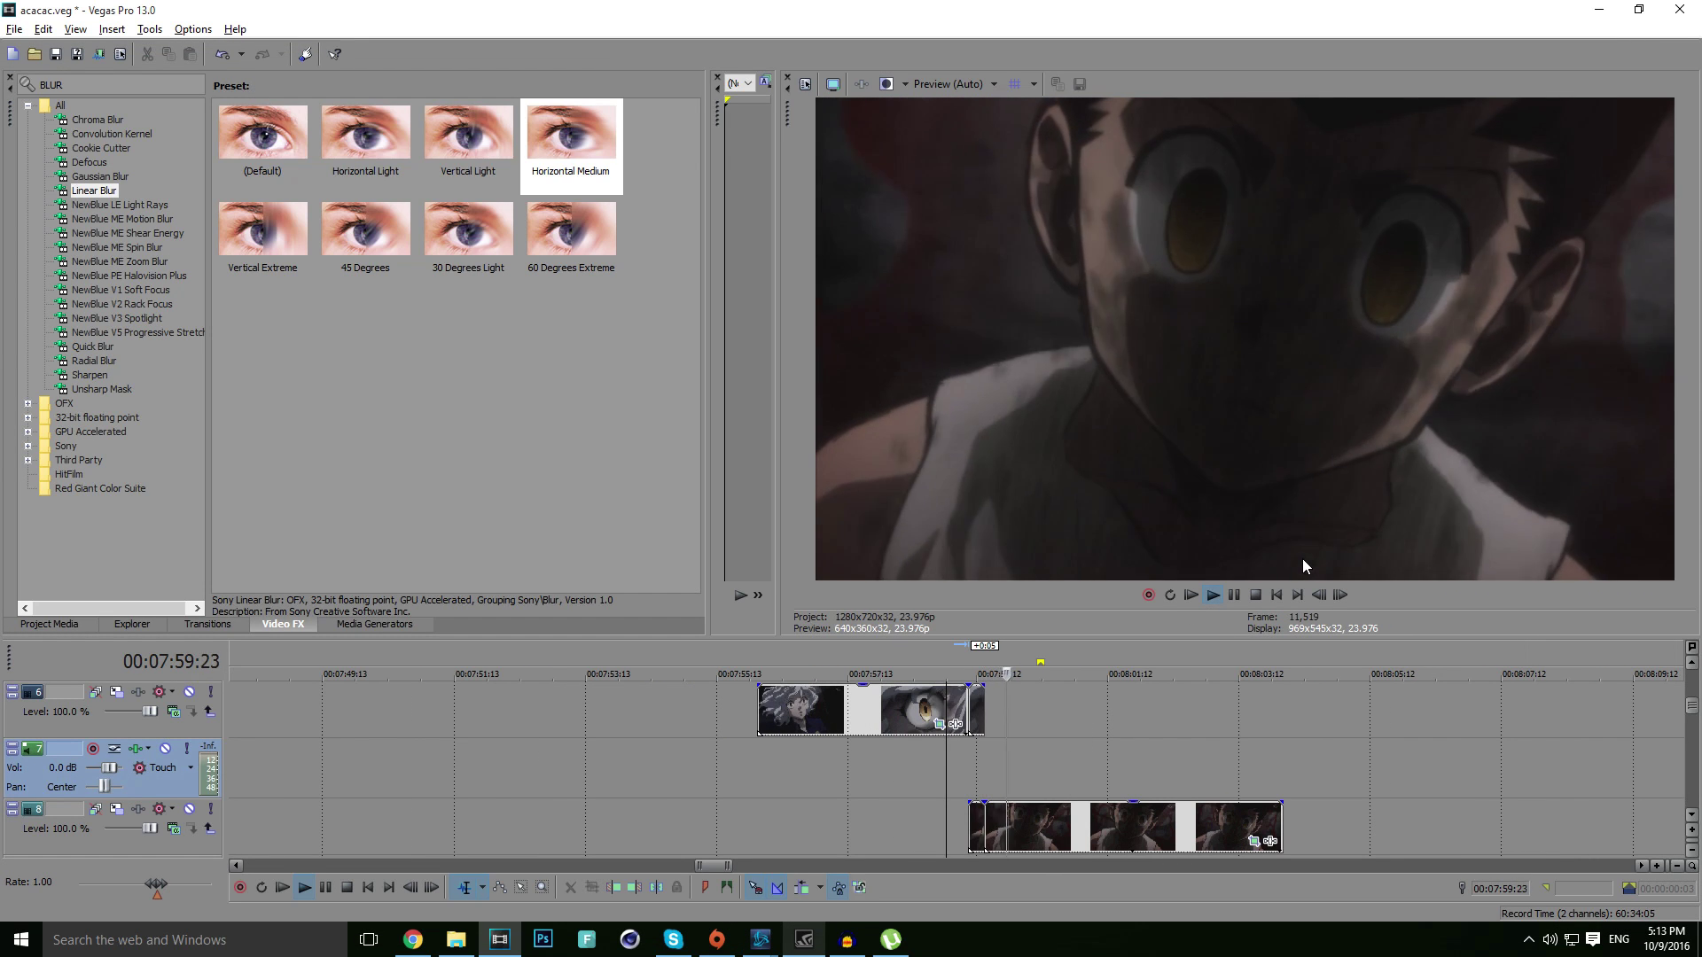
click(1233, 595)
click(906, 809)
key(space)
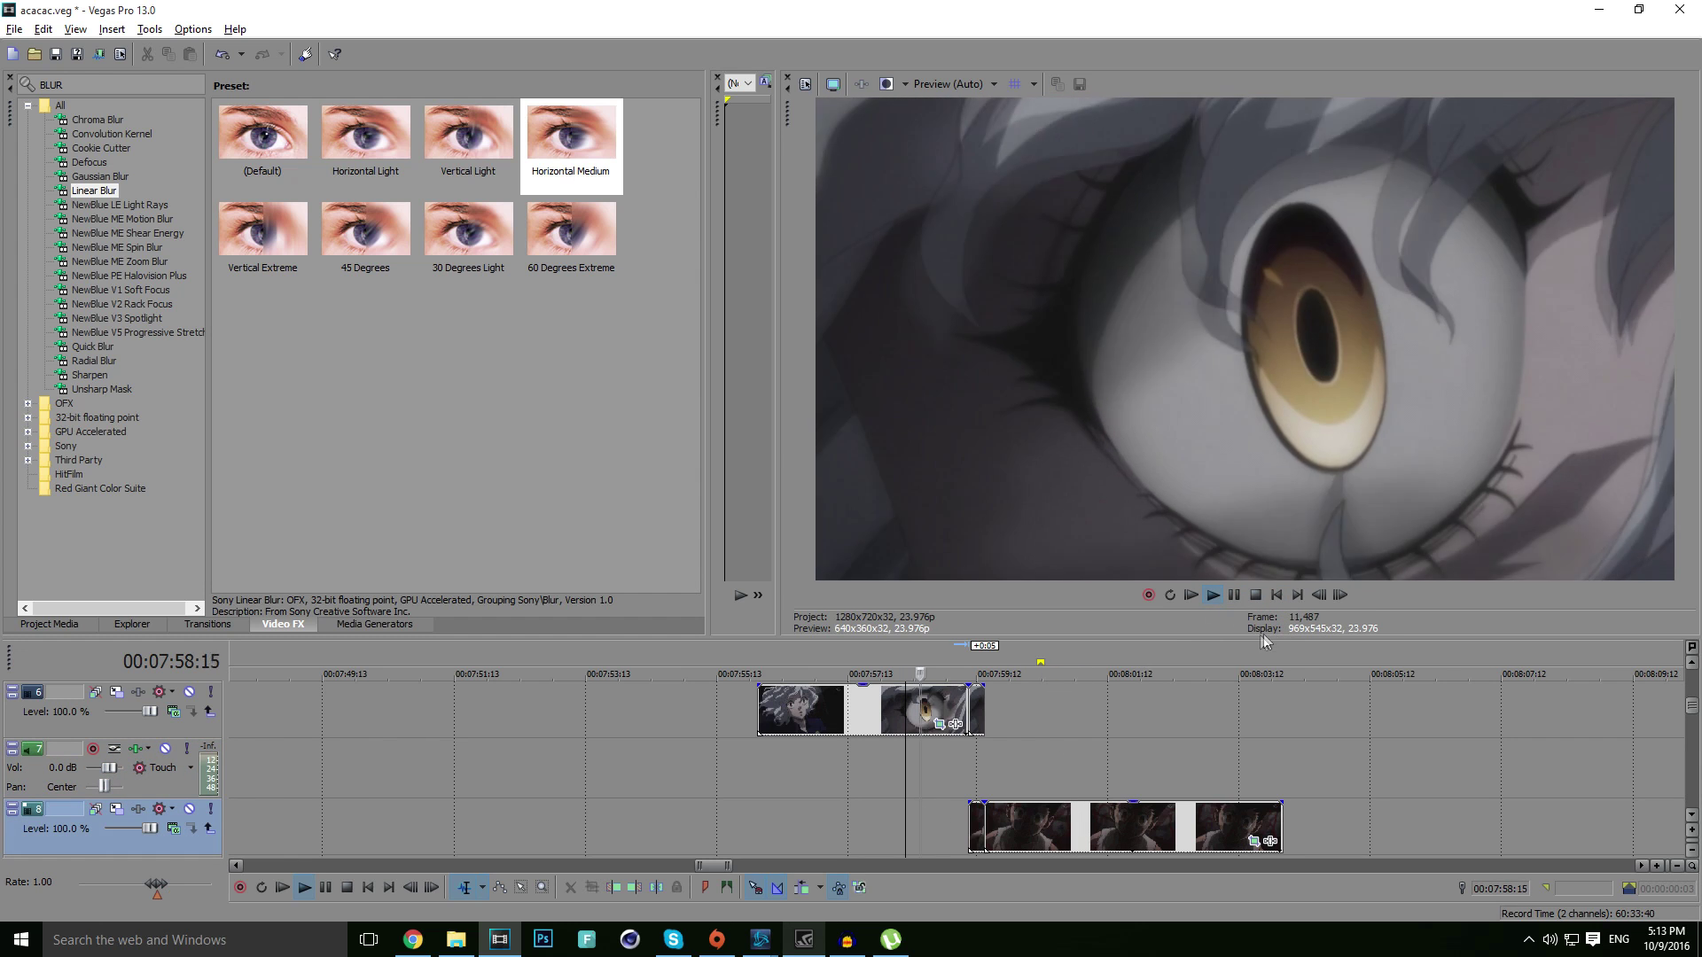
click(1232, 597)
click(969, 778)
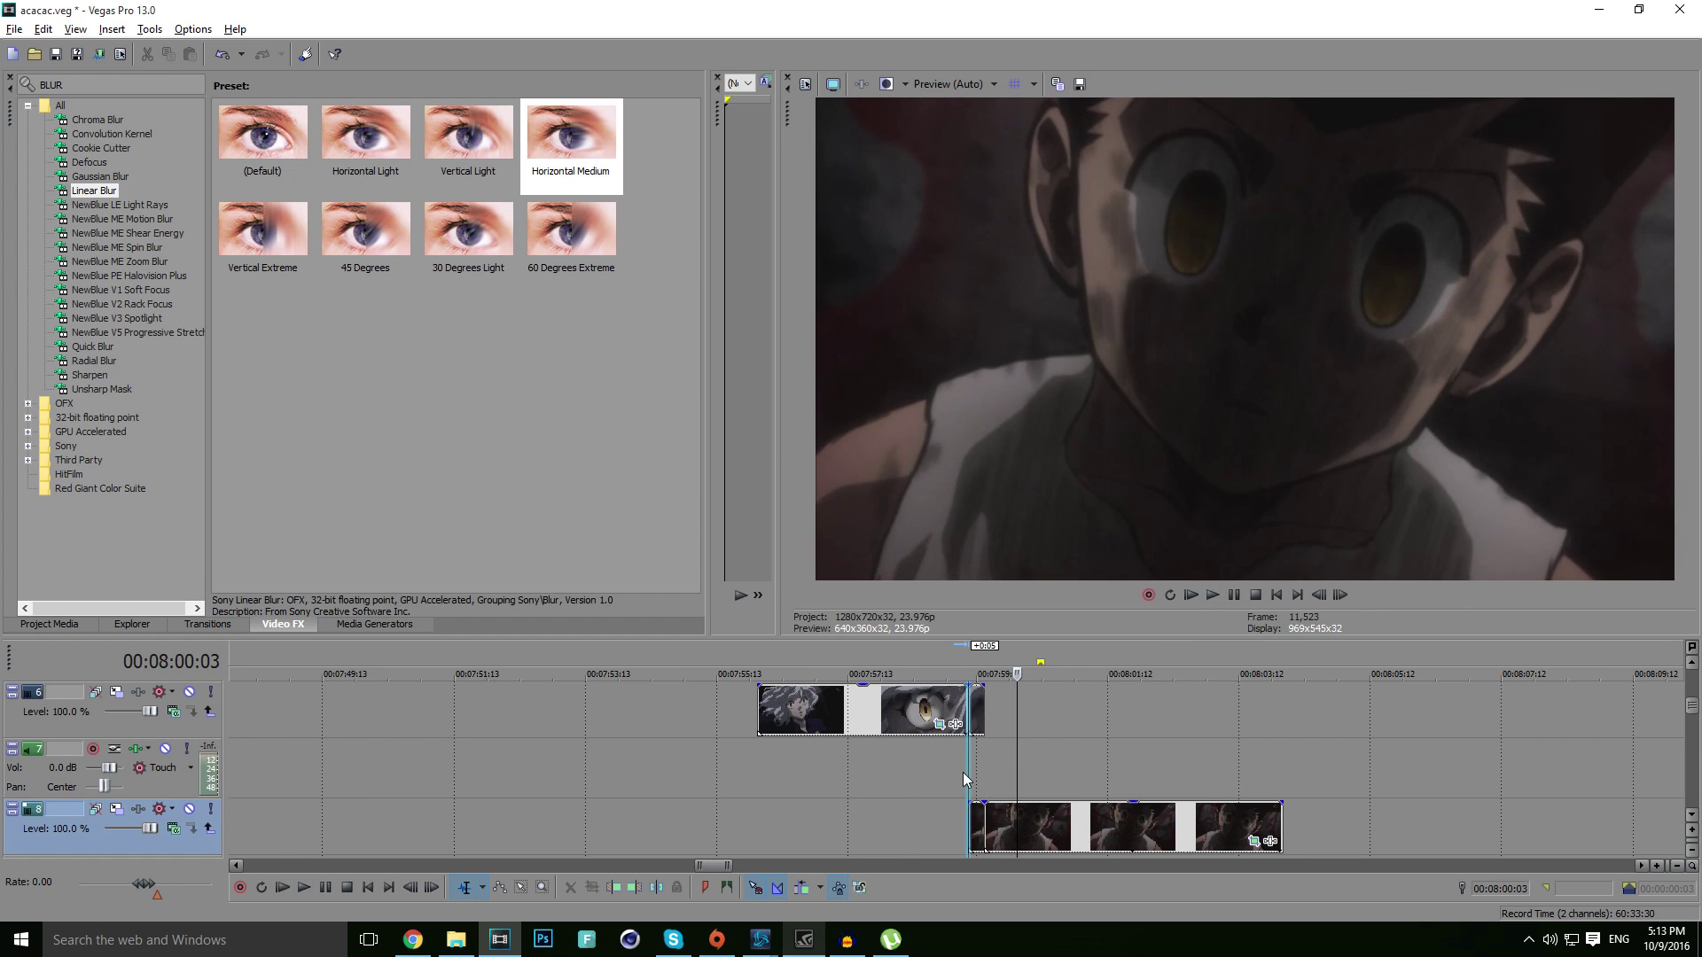
key(space)
click(1235, 596)
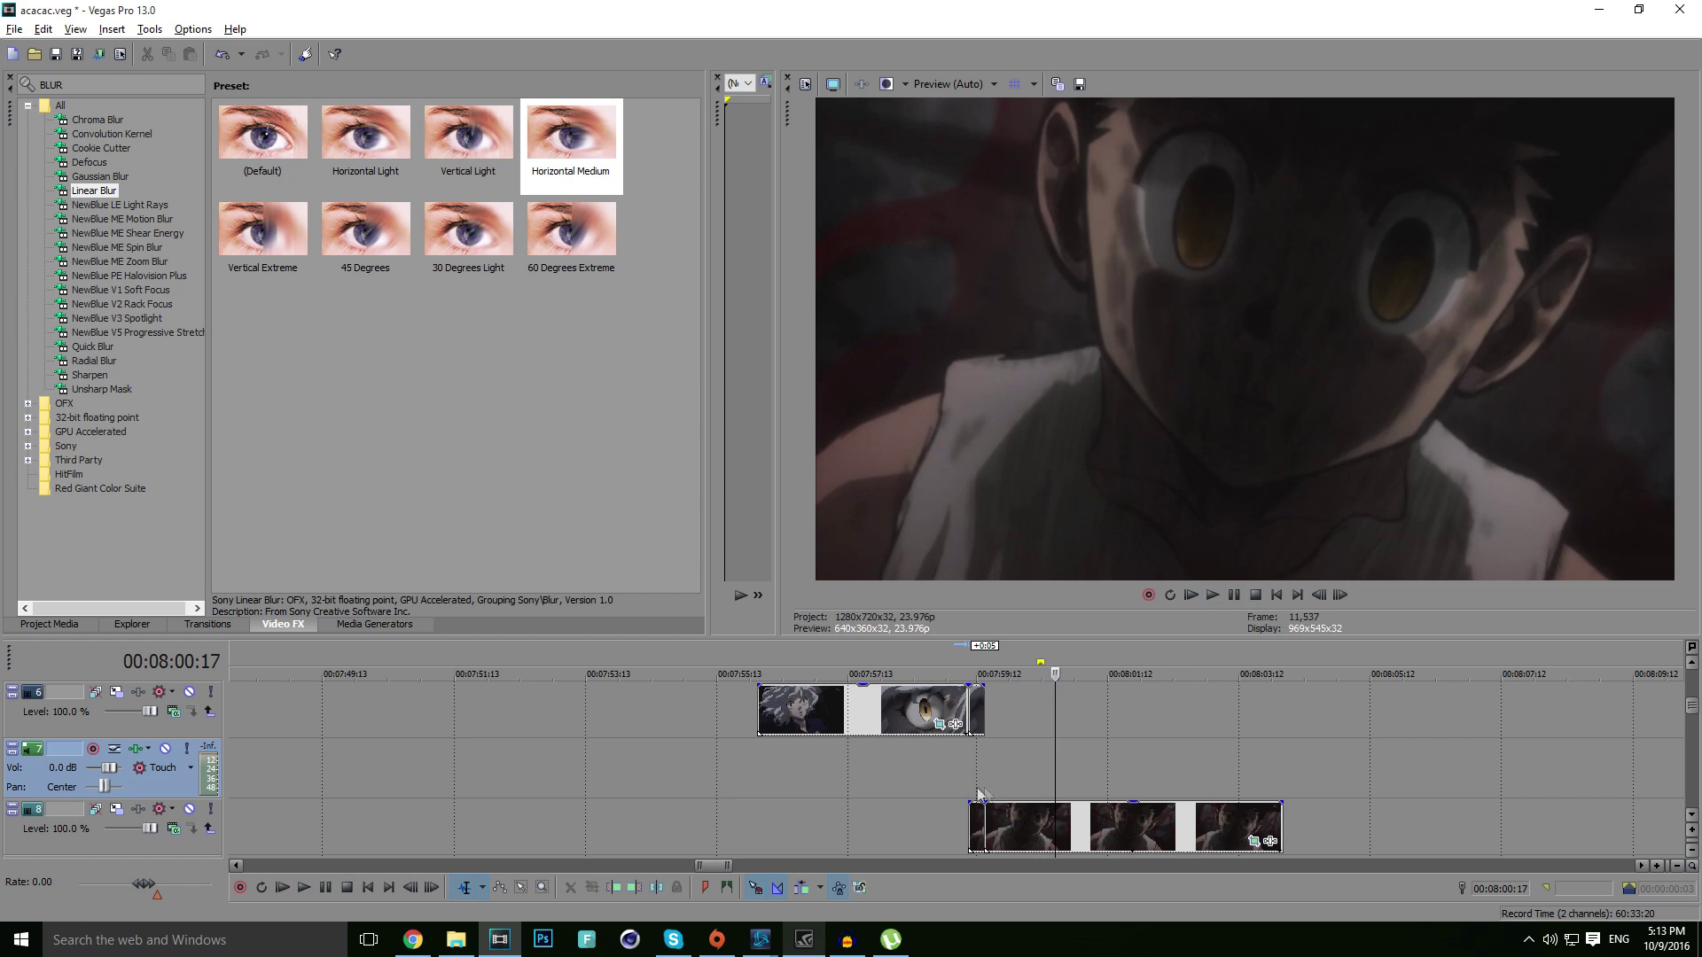
click(894, 809)
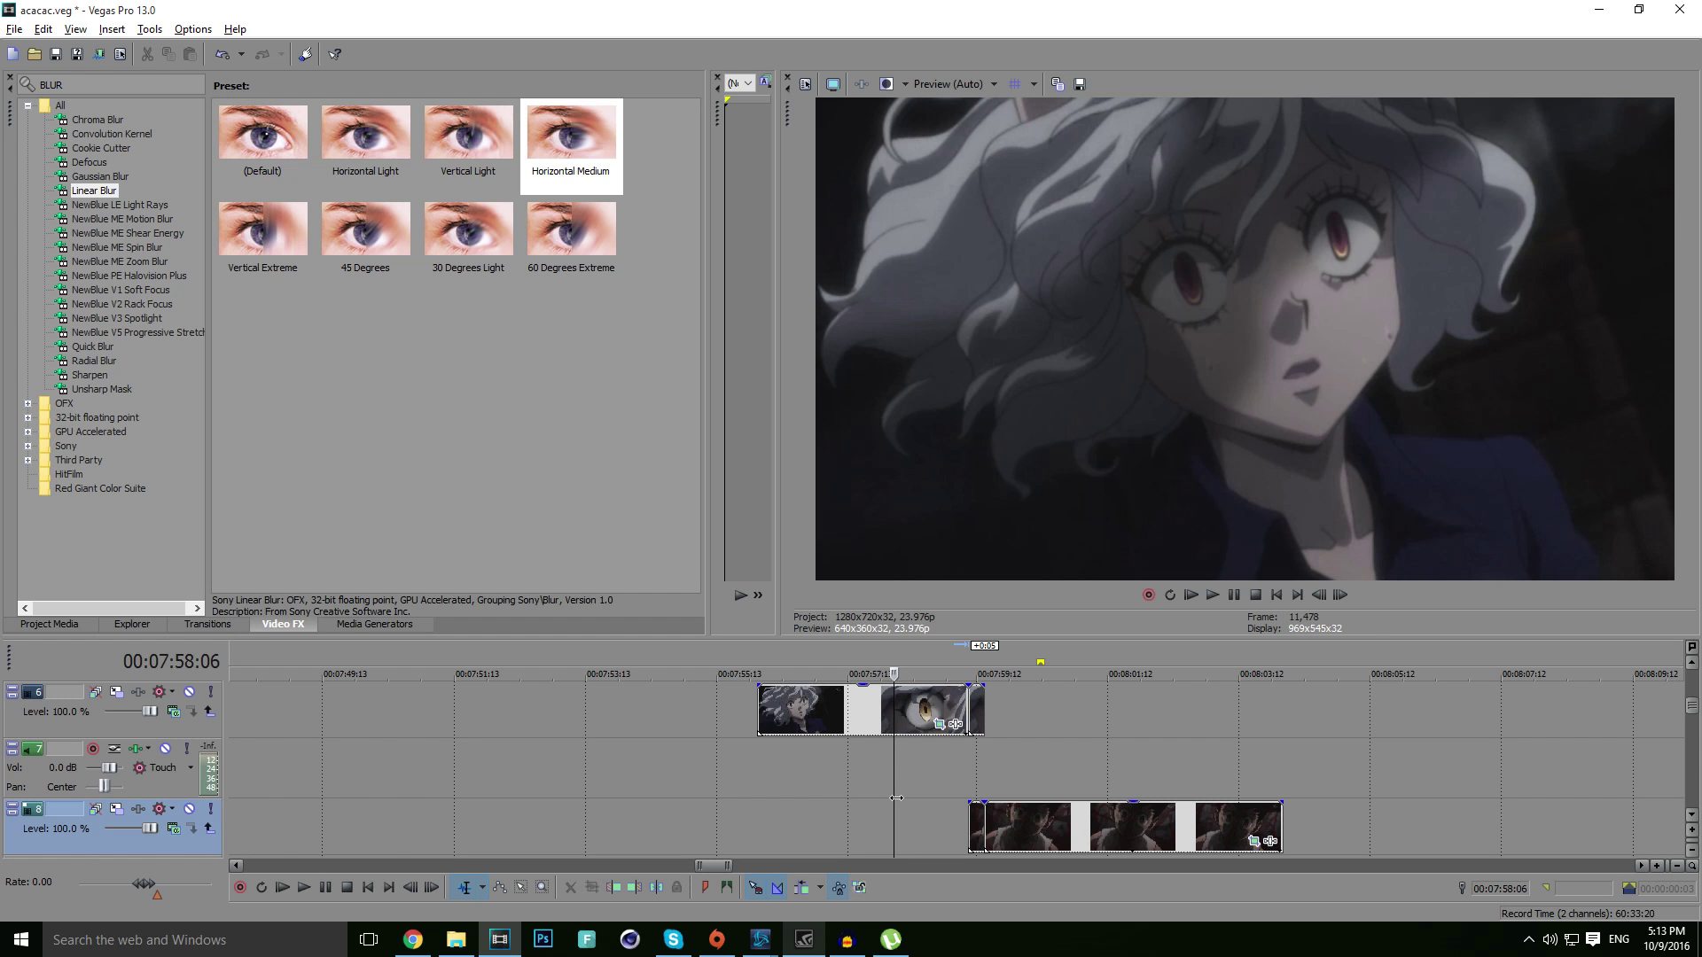
- Play the blurred slide transition once more from within the upper clip and pause on the lower clip
key(space)
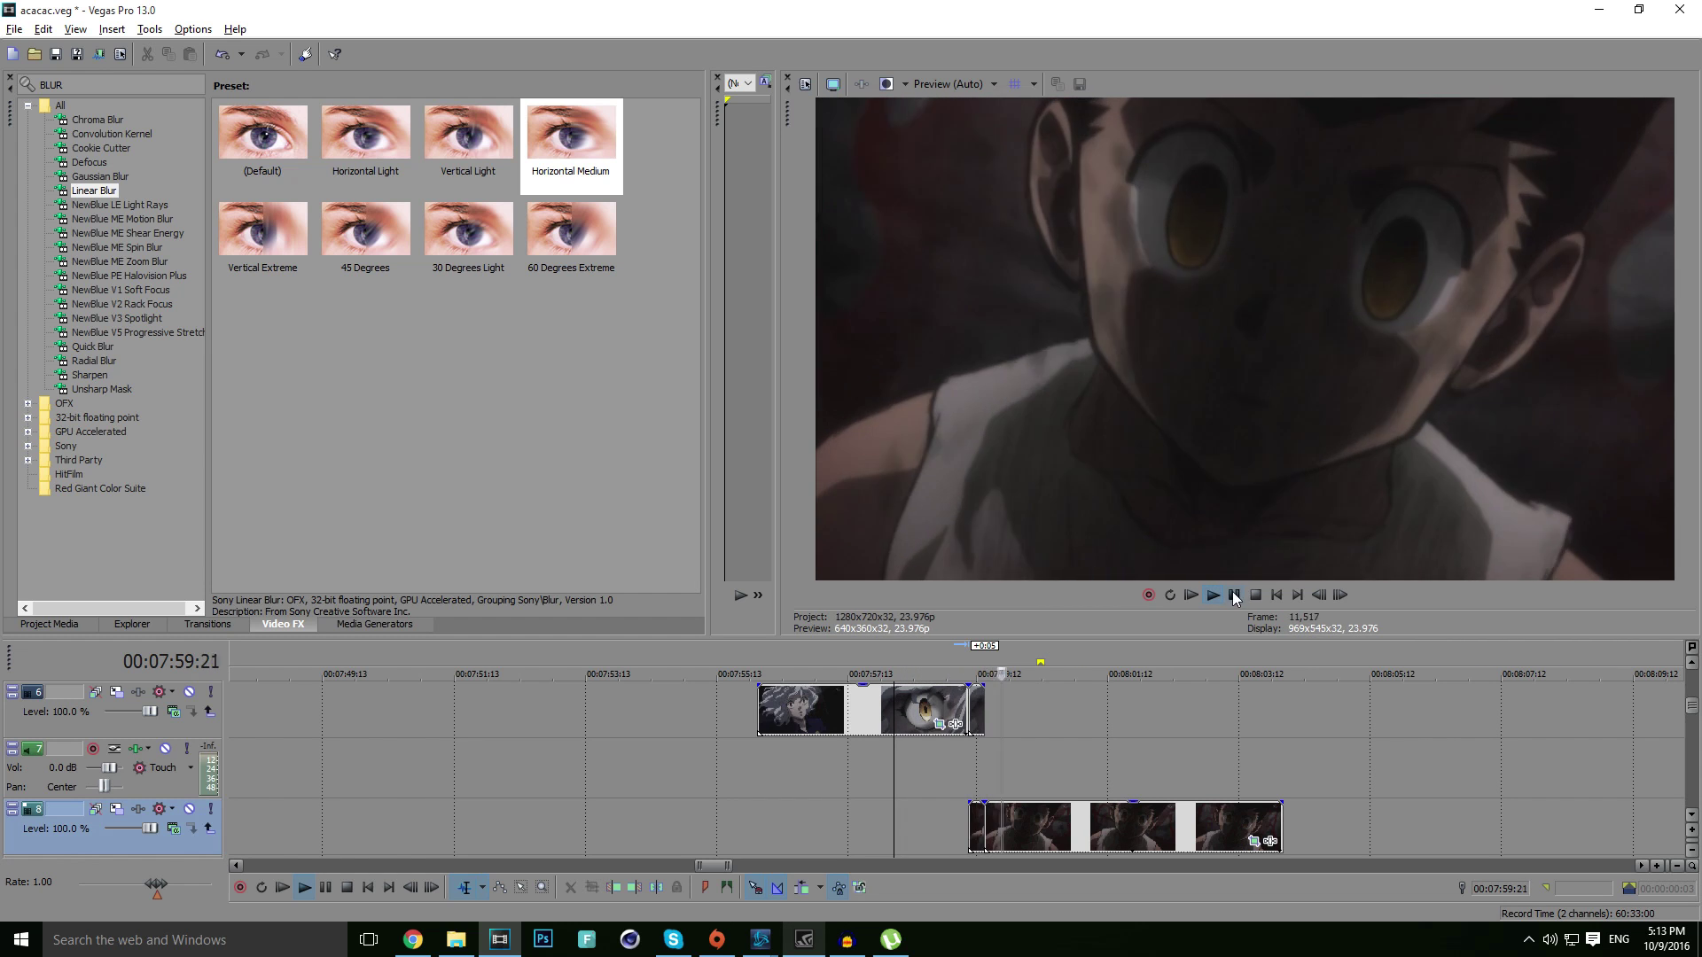
click(1236, 596)
- Add the Hunter X Hunter - 131 episode from the project media to the empty stretch near the start of the timeline
scroll(688, 842, down, 8)
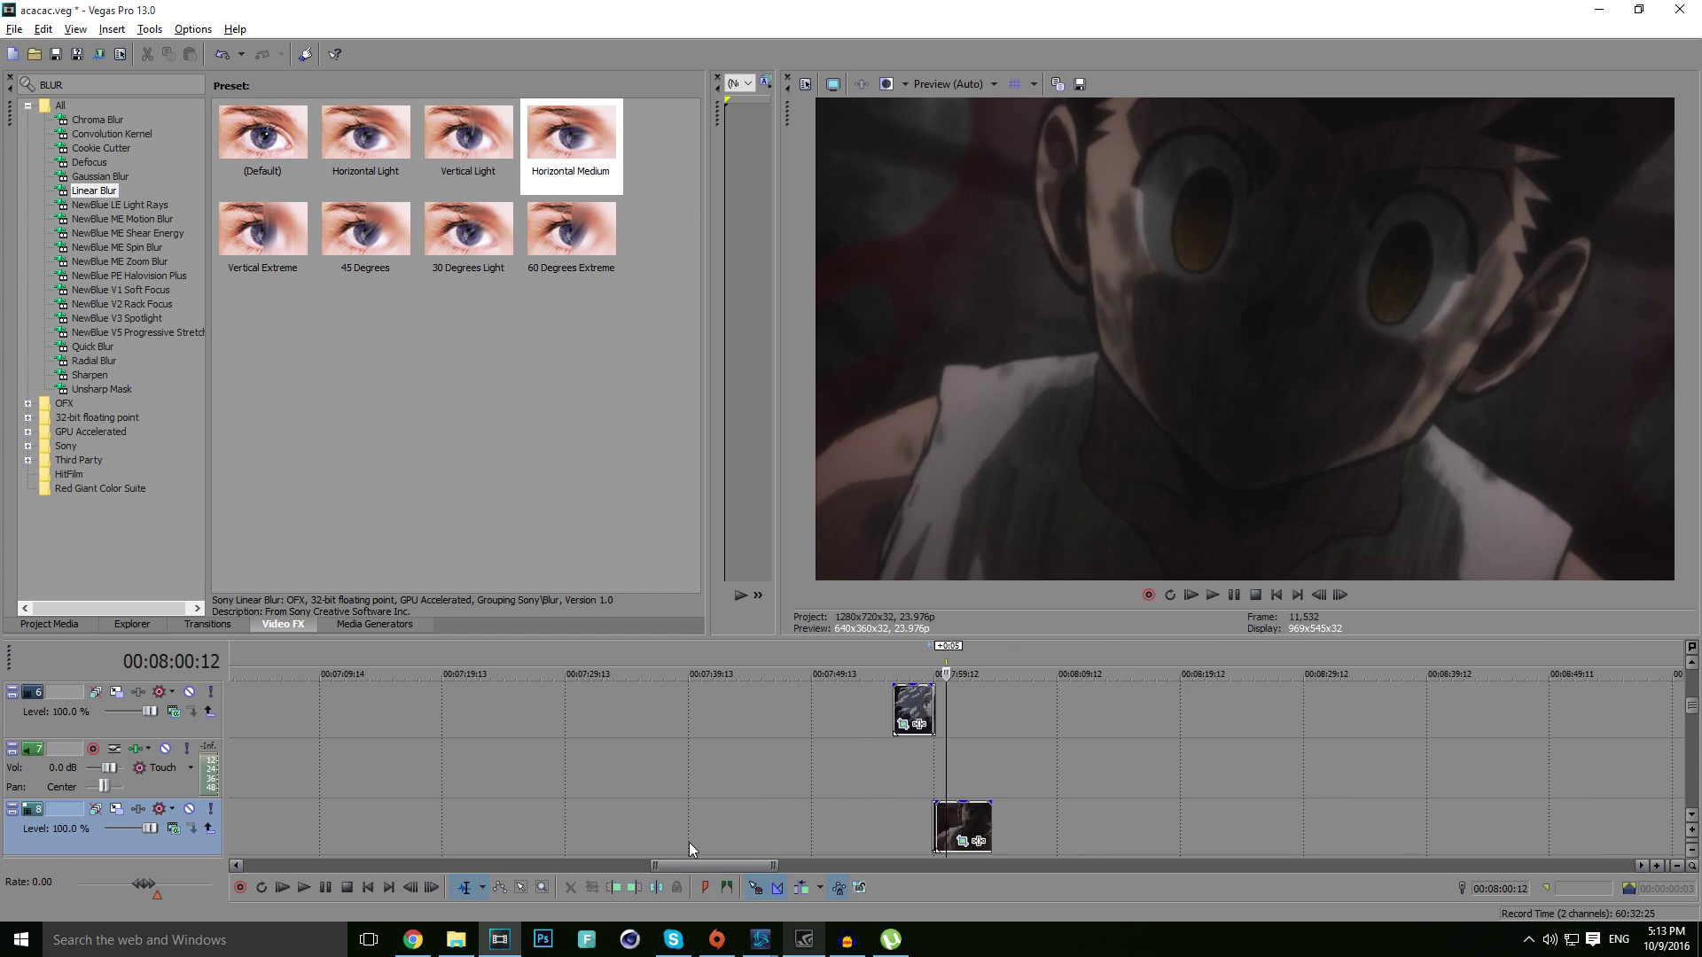
drag(706, 863, 253, 817)
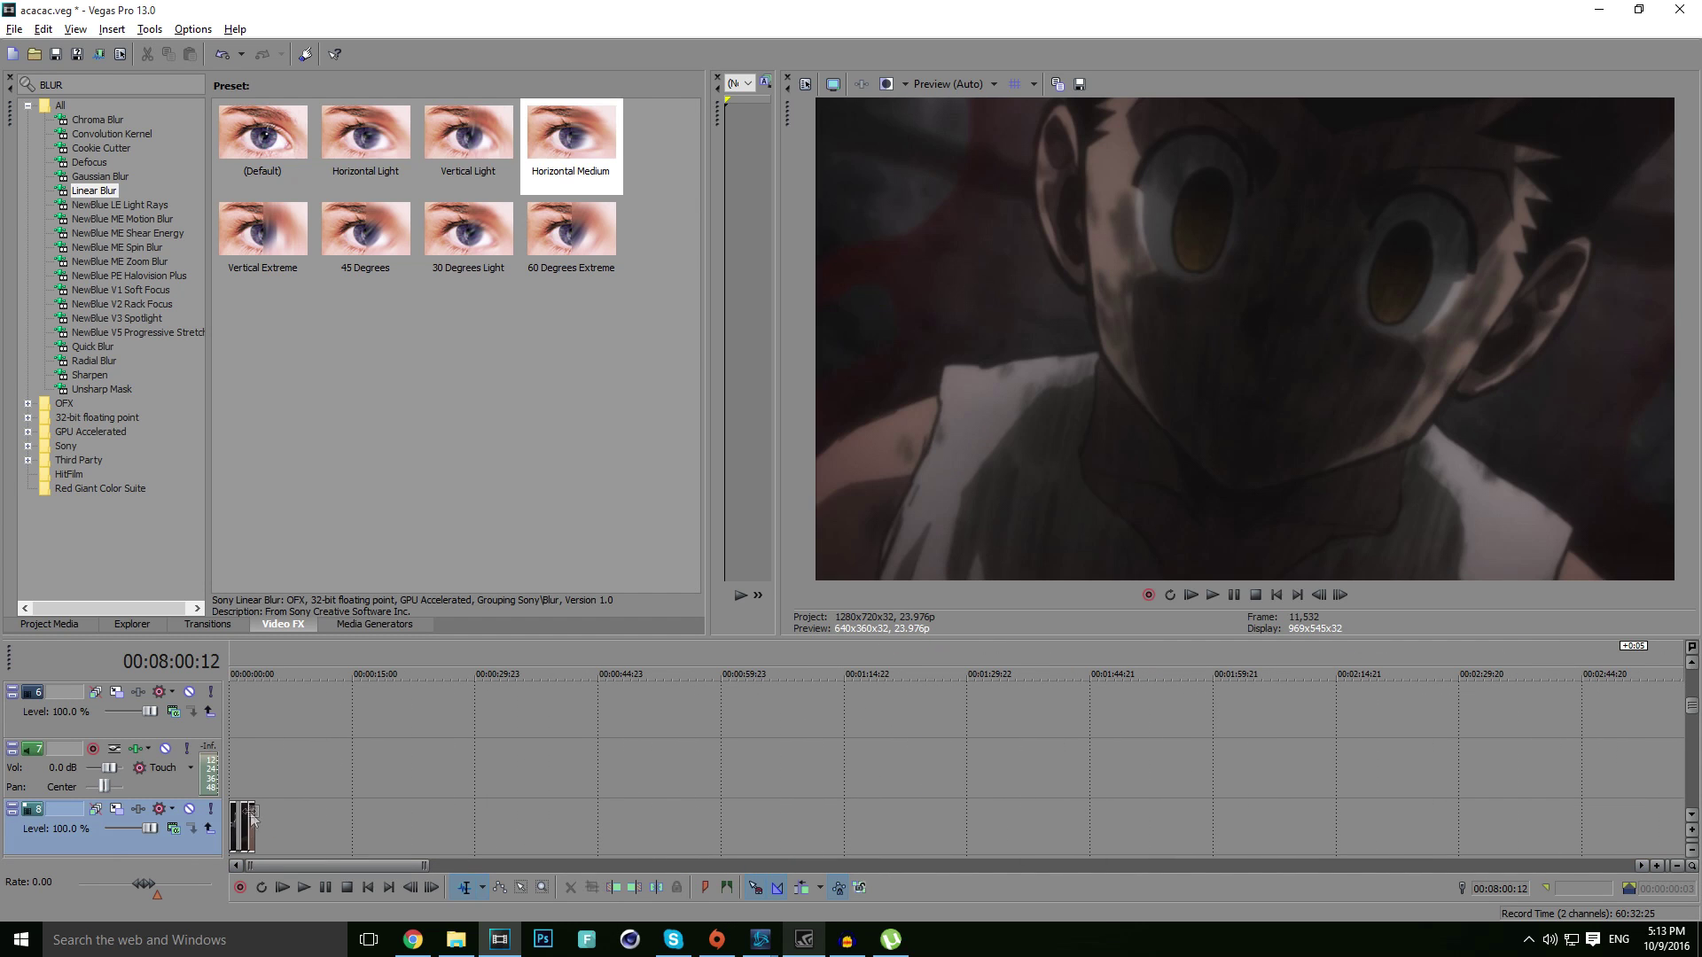
click(63, 624)
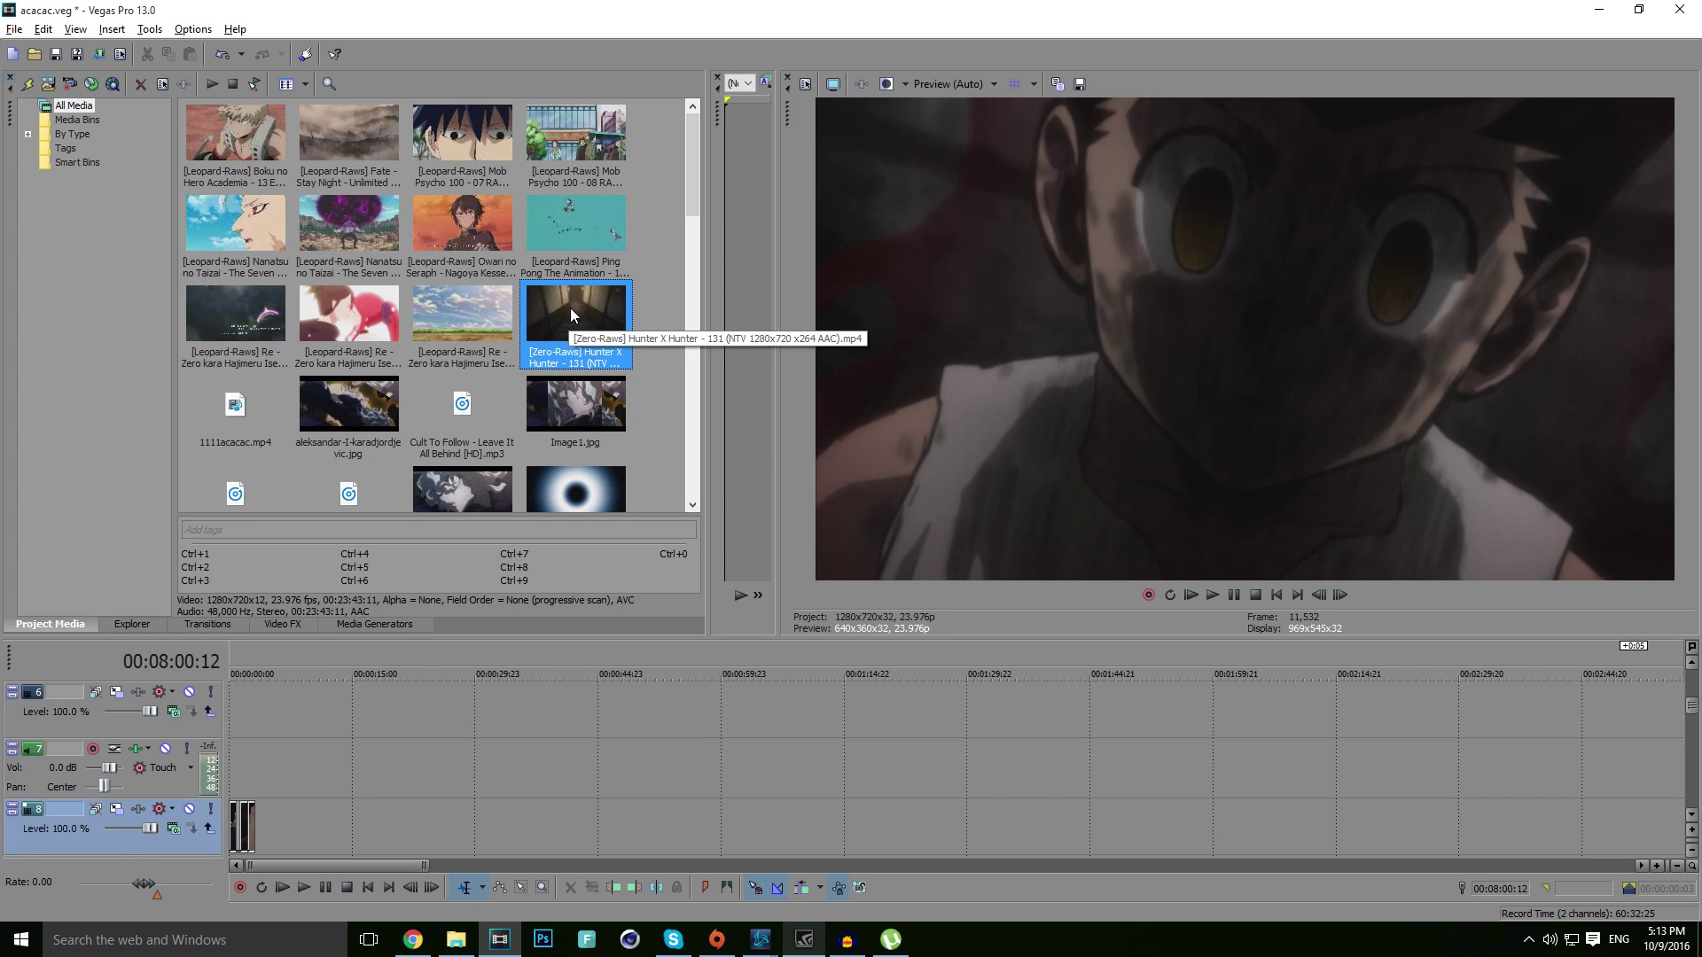
drag(571, 307, 596, 747)
- Skim several scenes of the inserted Hunter X Hunter episode and delete its video and audio from the timeline
click(650, 714)
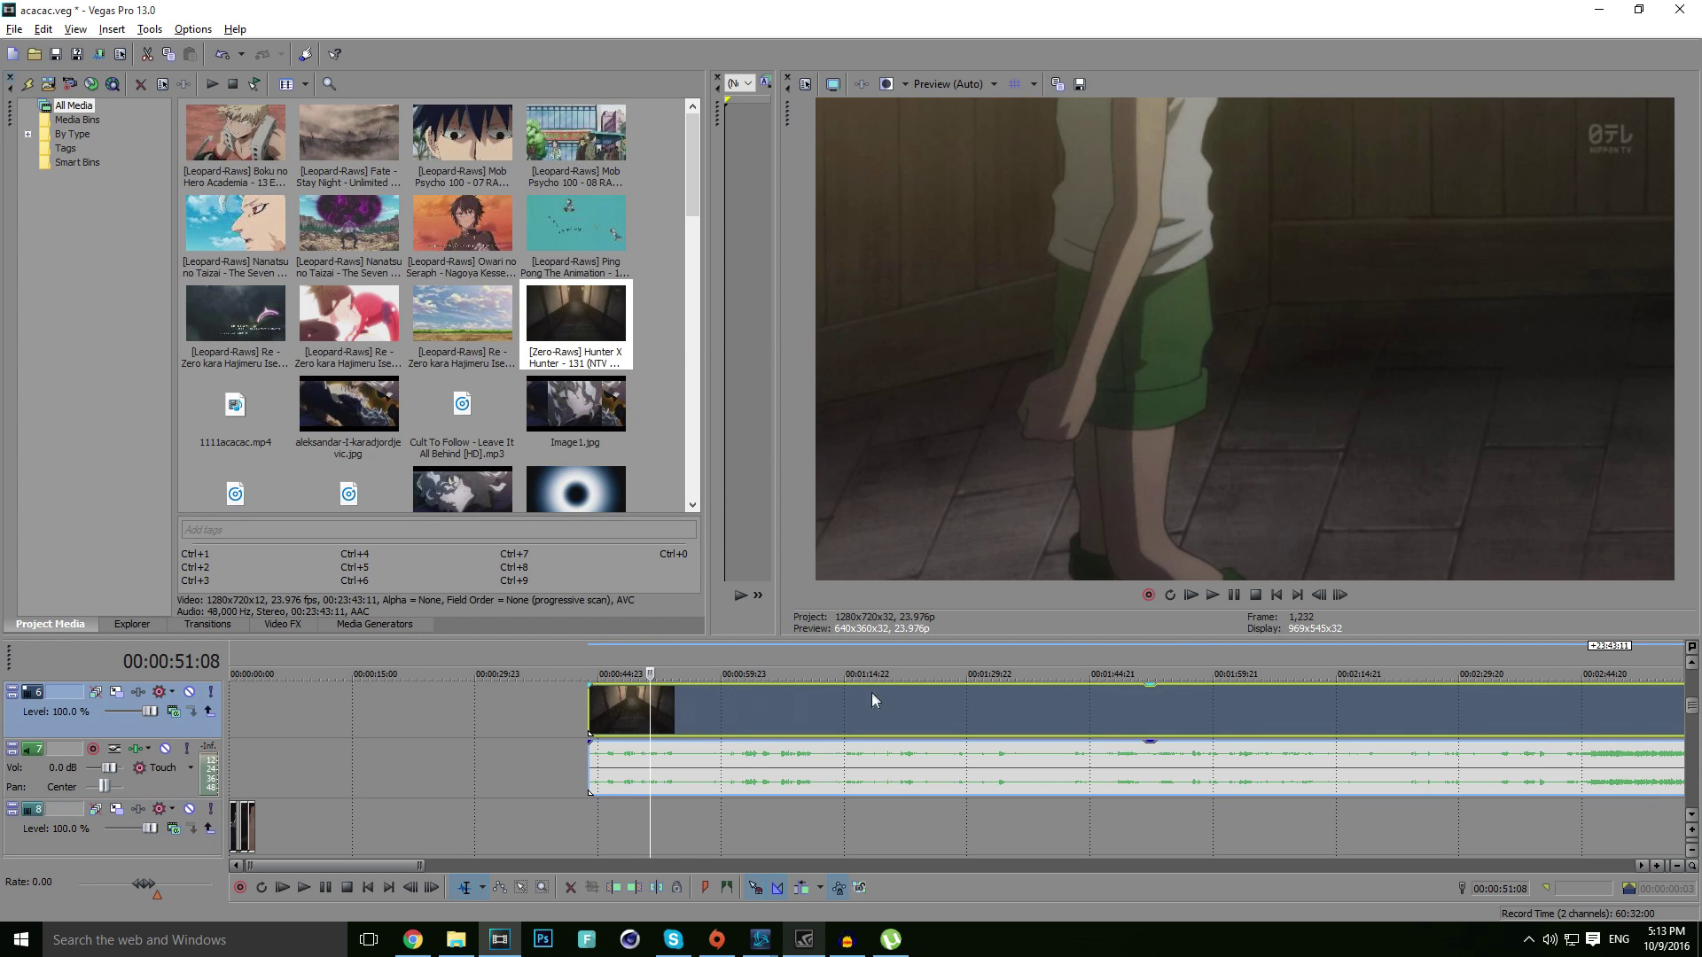
click(901, 716)
click(1221, 700)
scroll(1246, 706, down, 1)
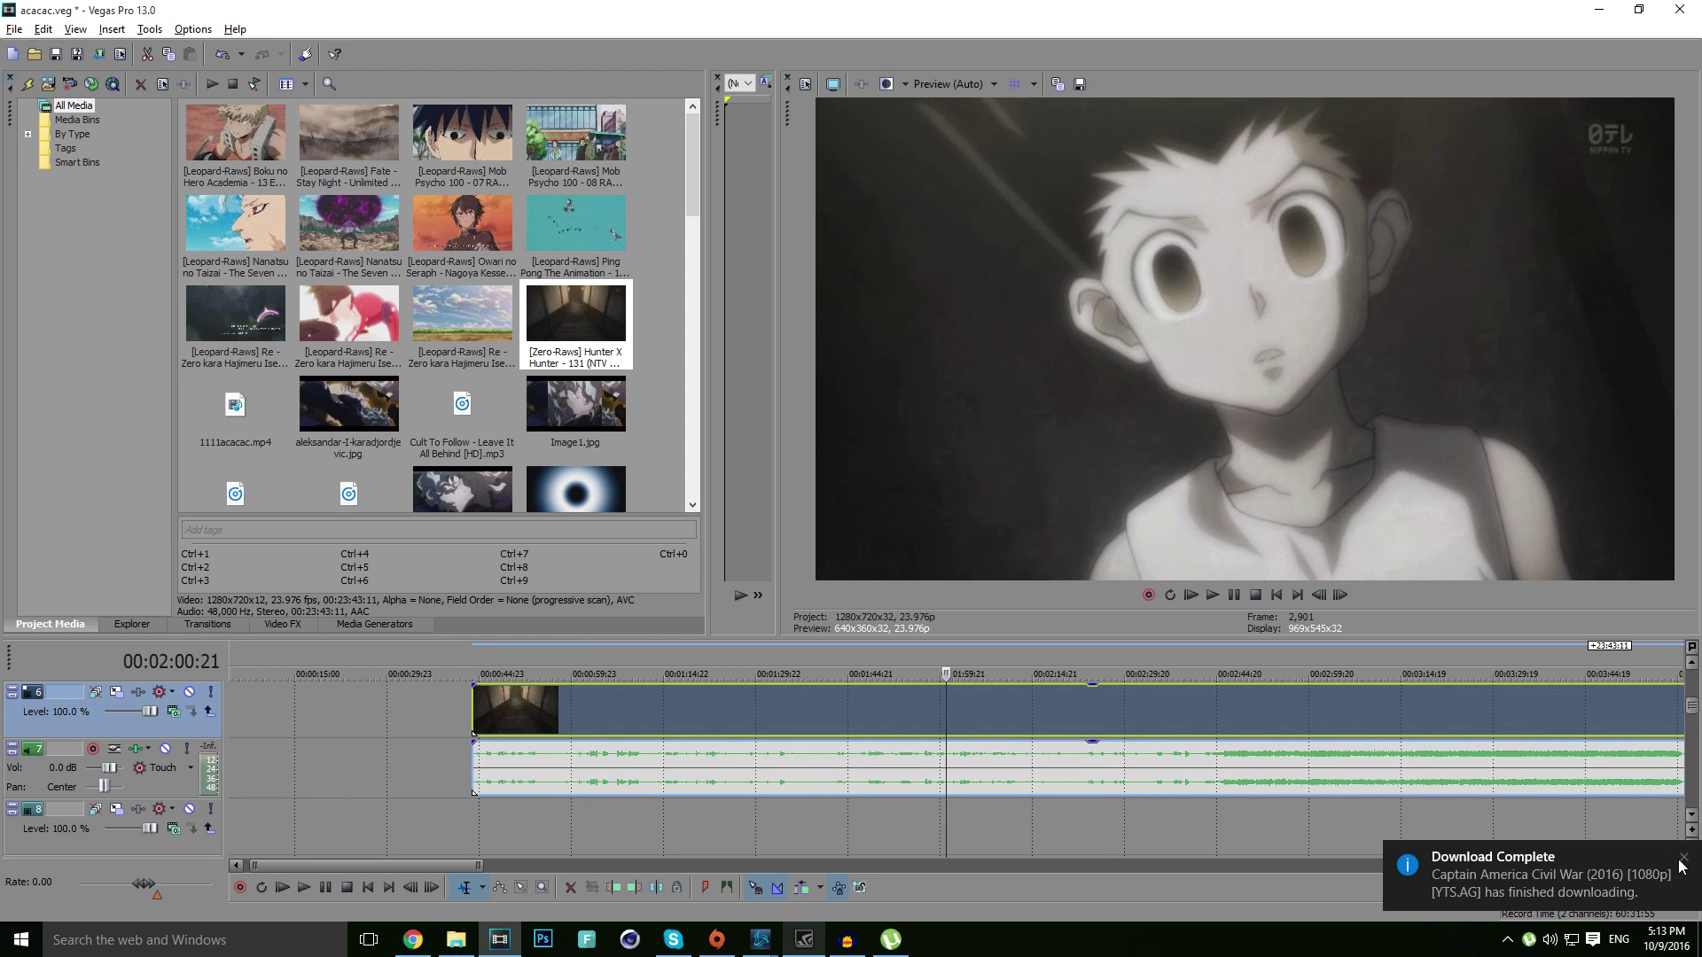
click(1066, 707)
click(1147, 724)
key(grave)
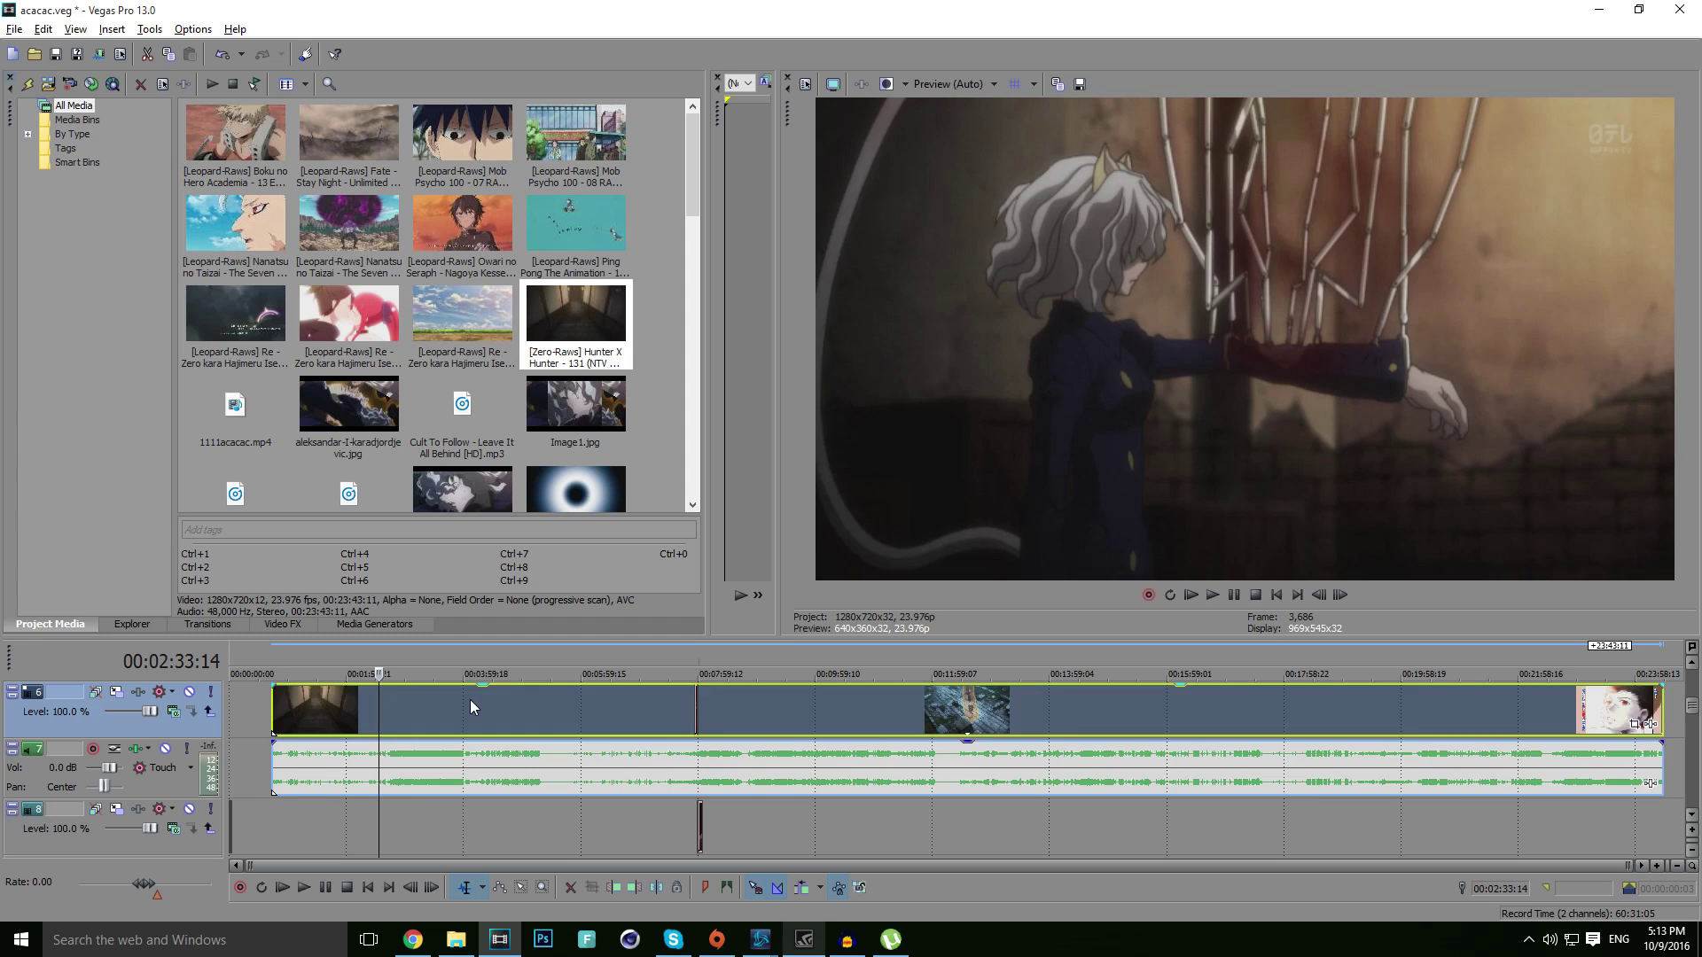
key(Delete)
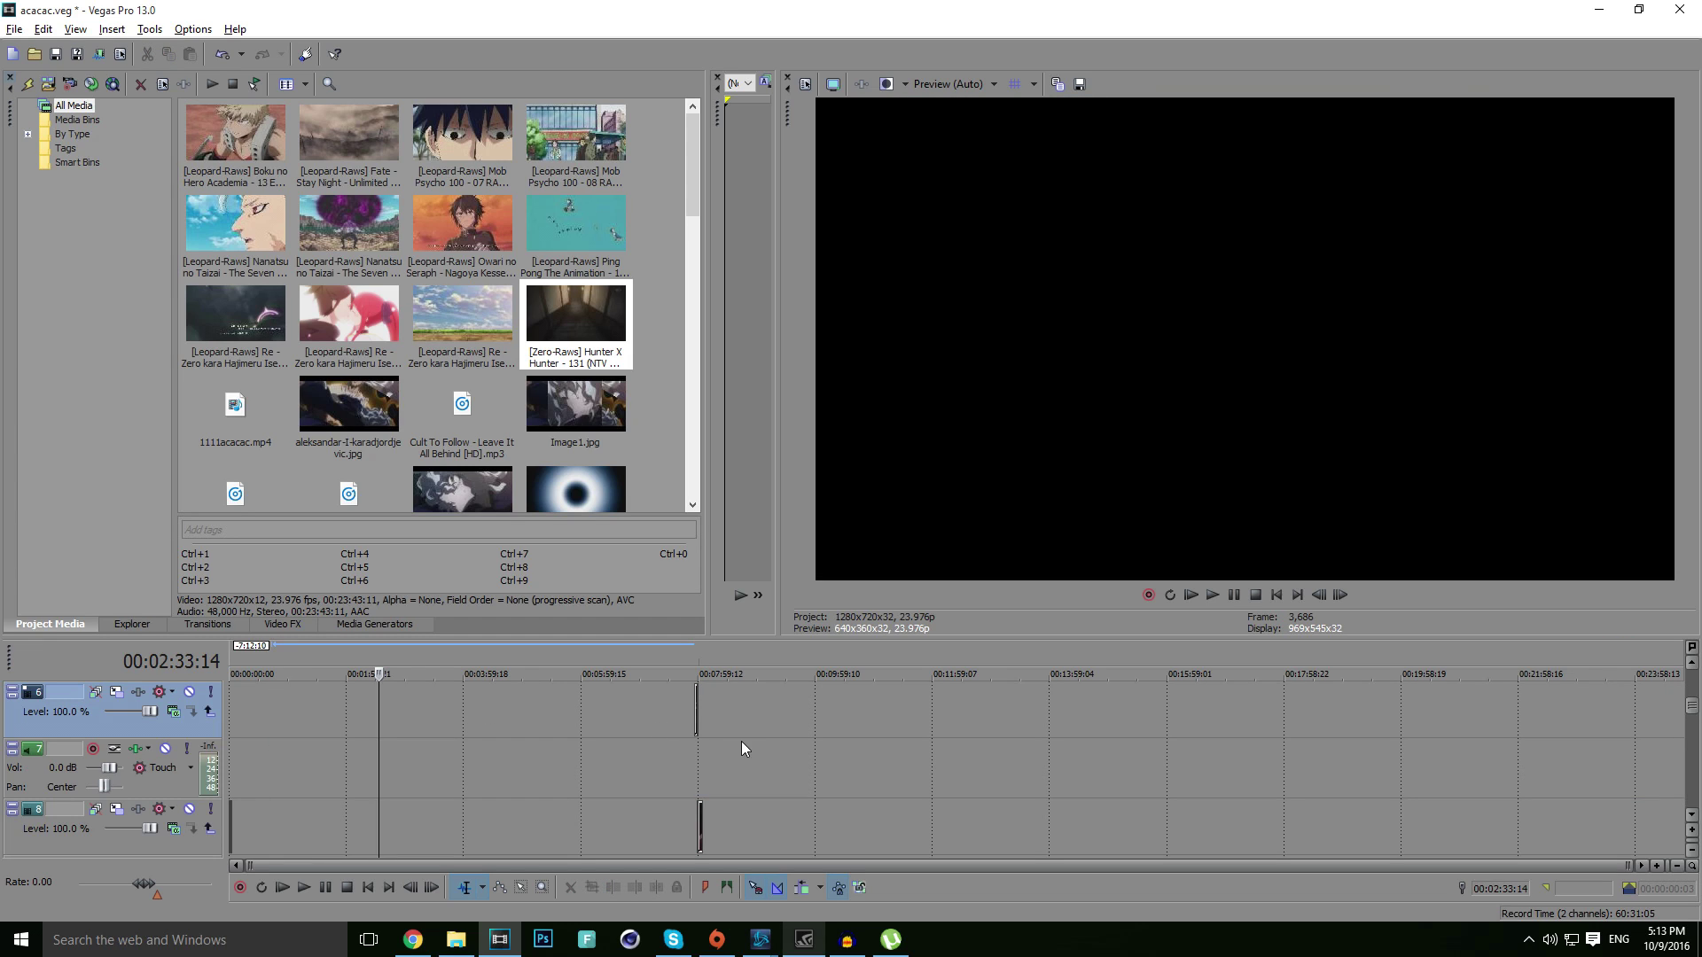
- Play the finished transition from the start of the upper clip and again from shortly before the overlap to review it
click(697, 743)
scroll(870, 778, up, 10)
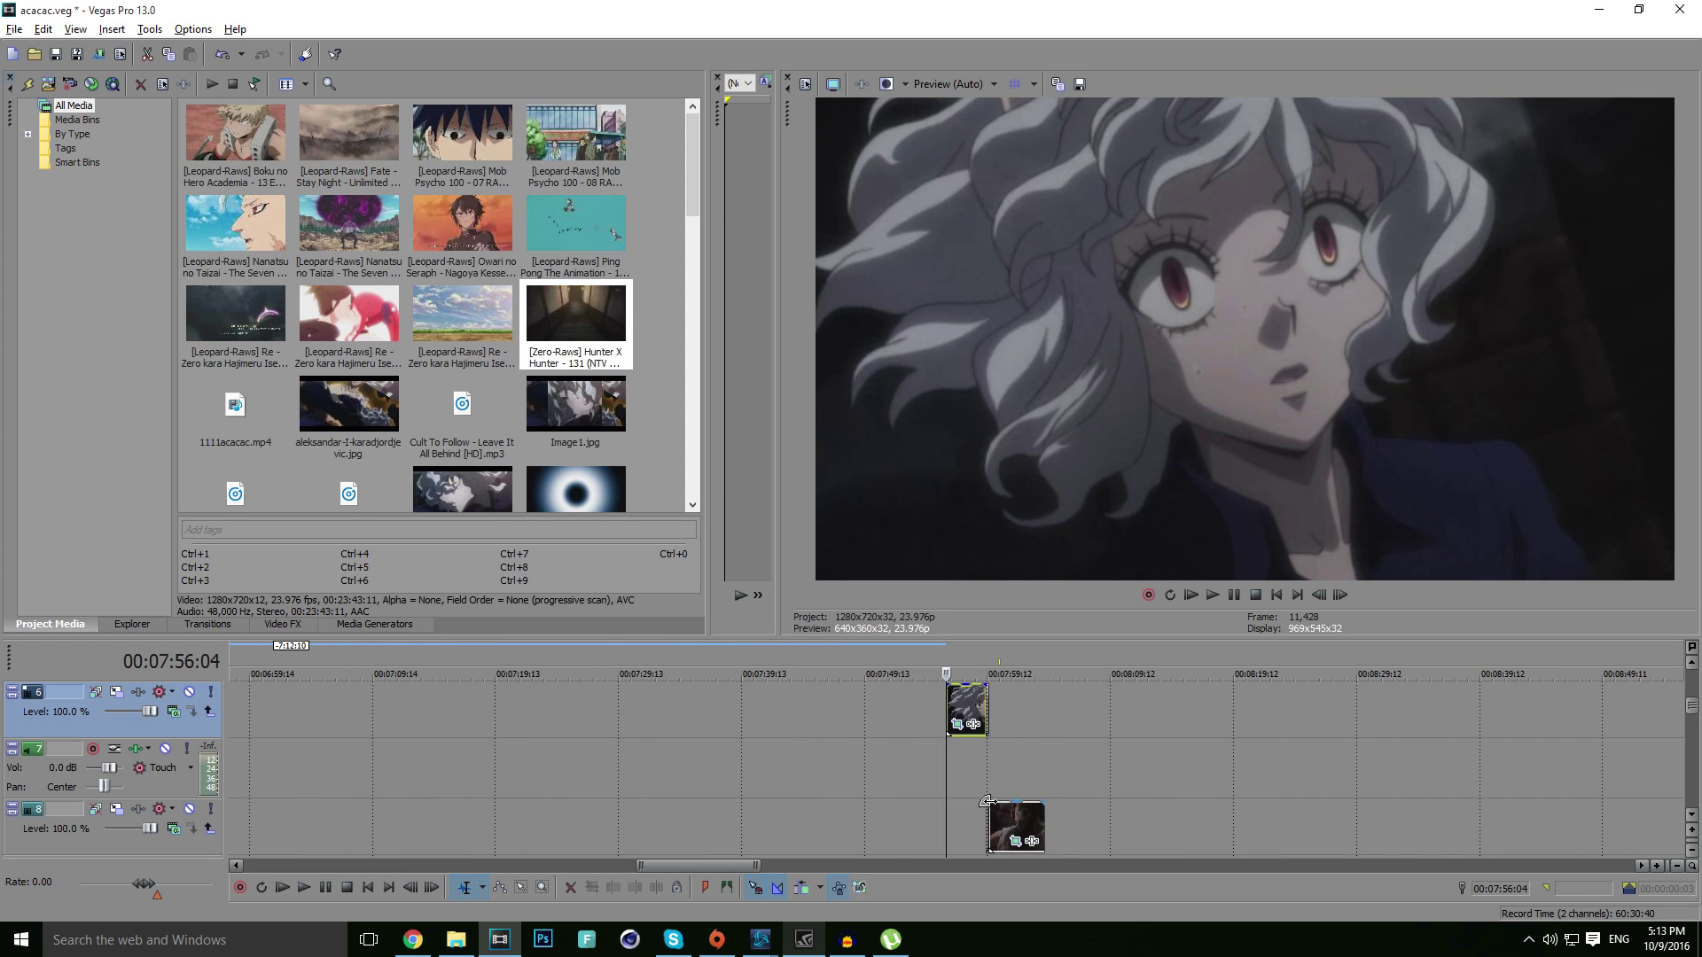
key(space)
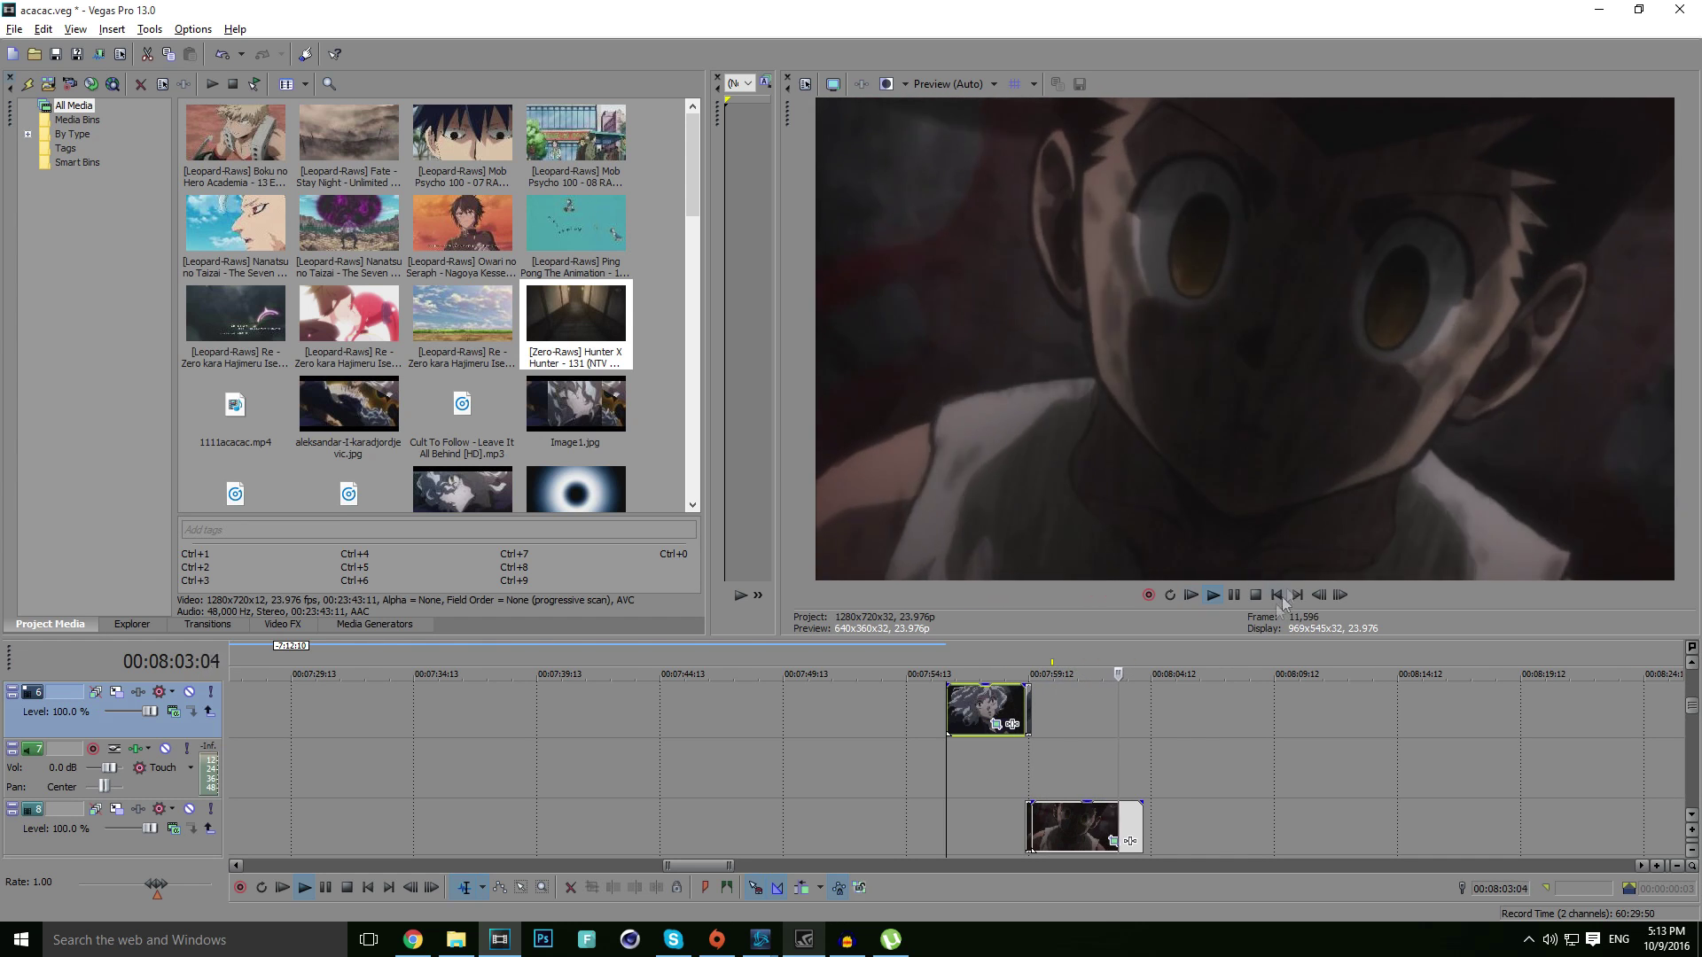
click(1234, 596)
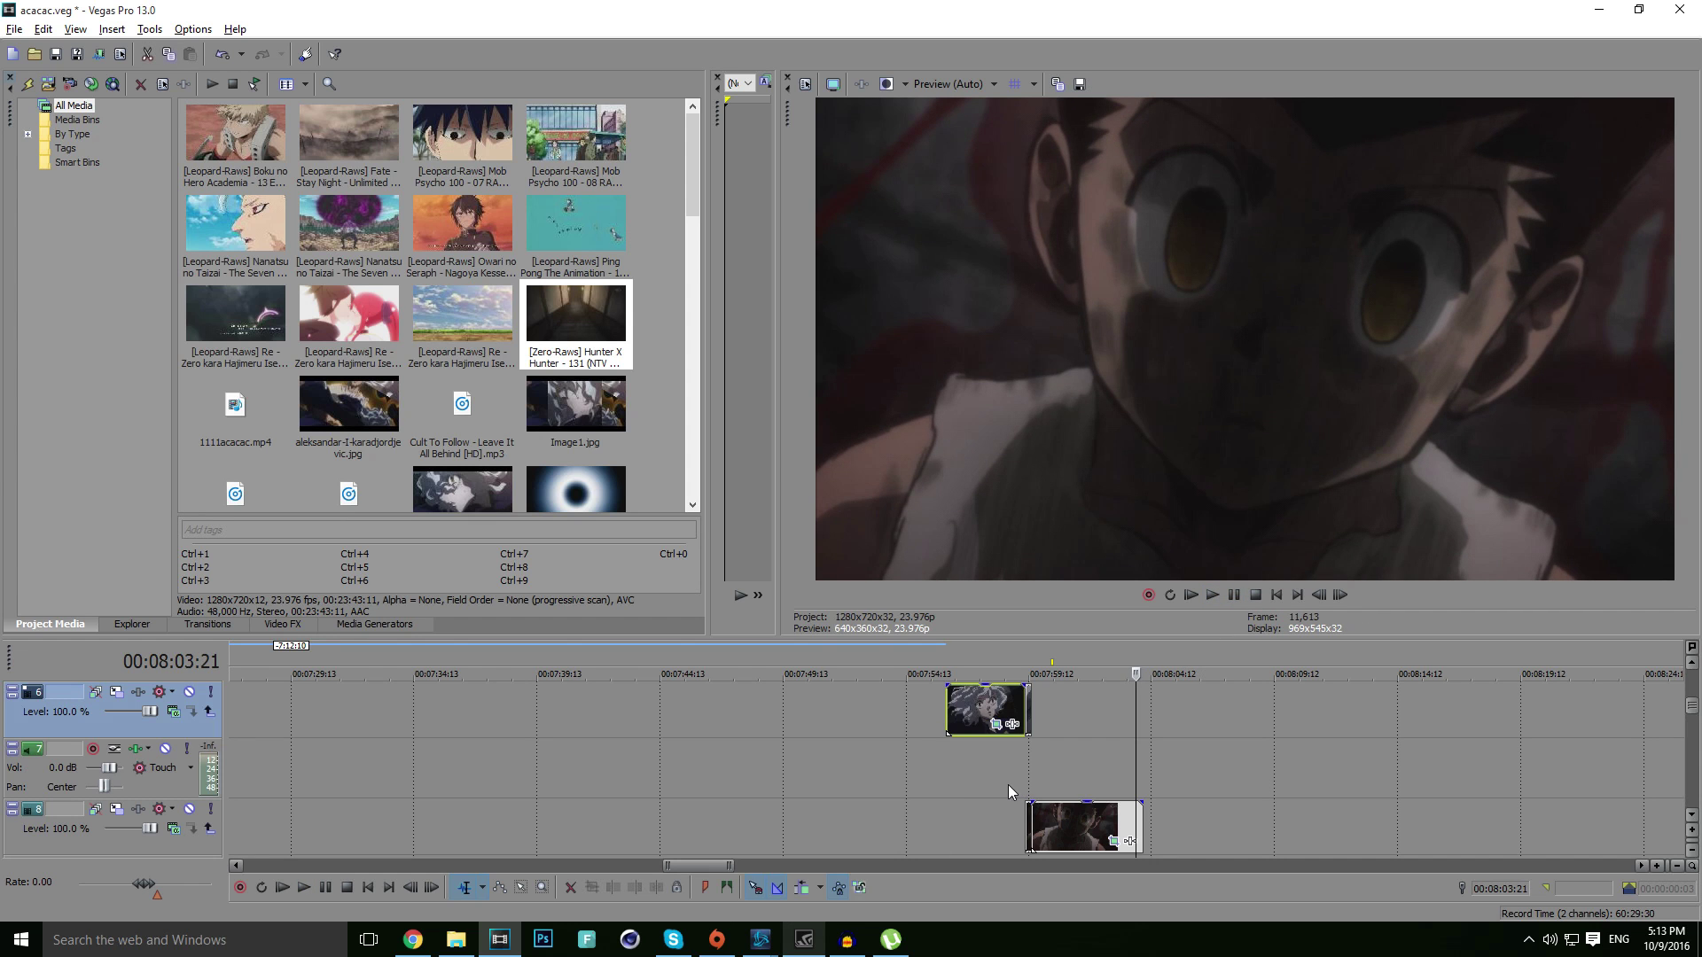
click(1008, 784)
key(space)
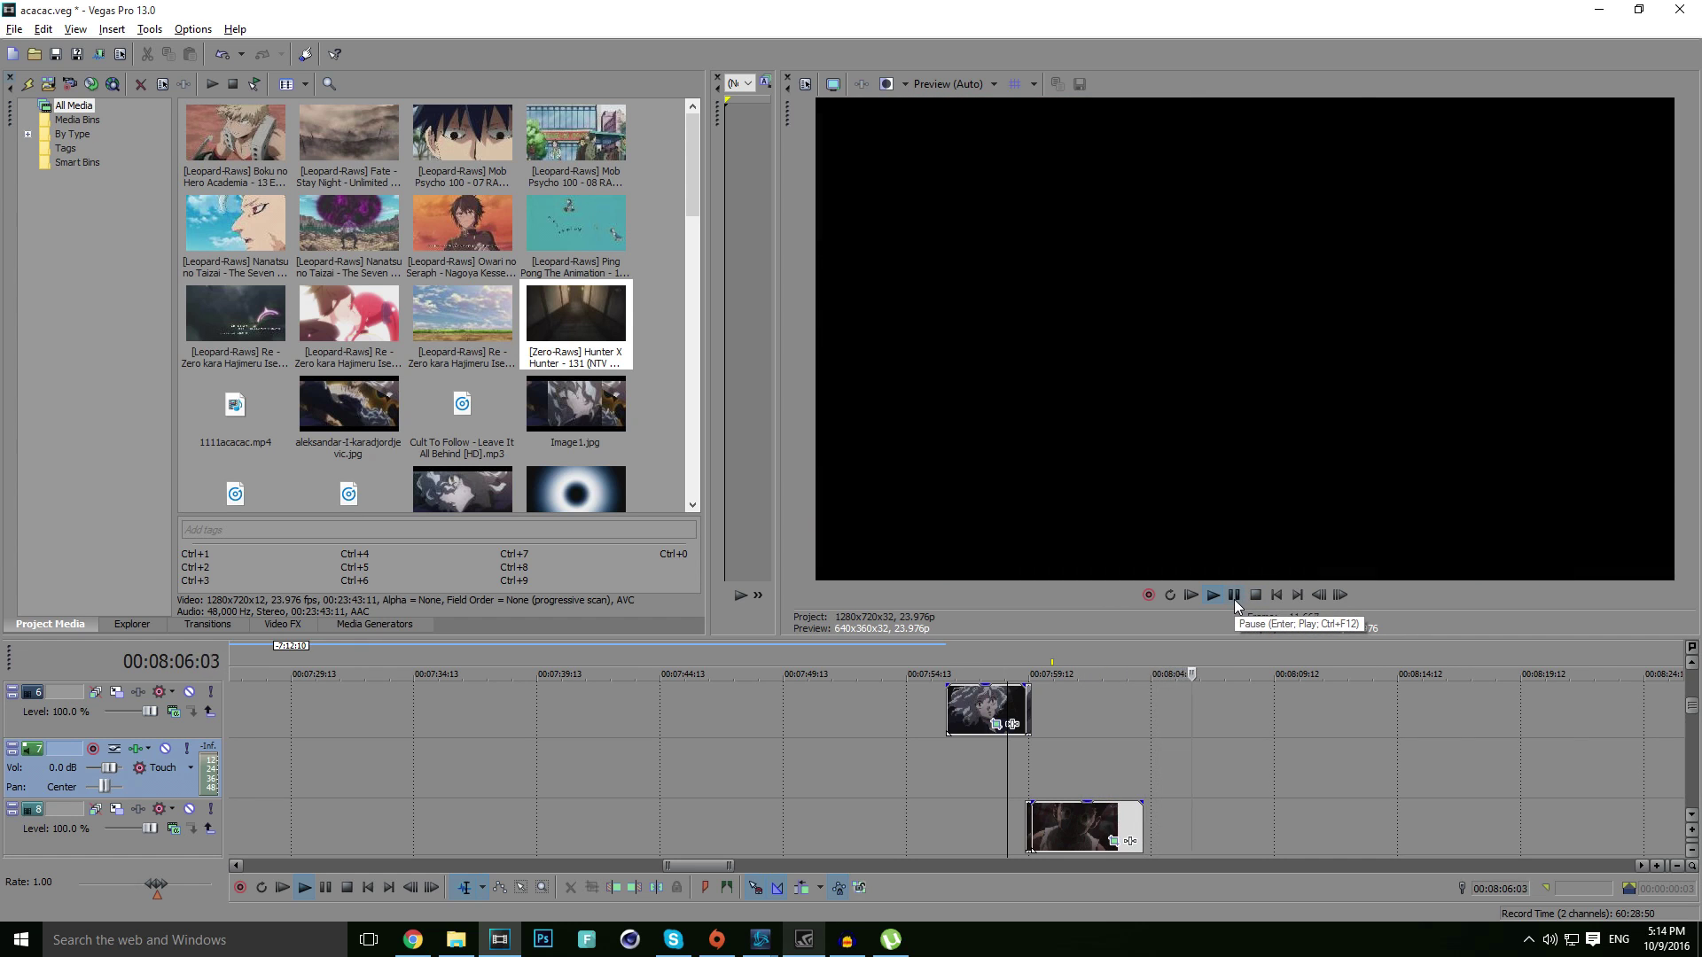
click(1234, 596)
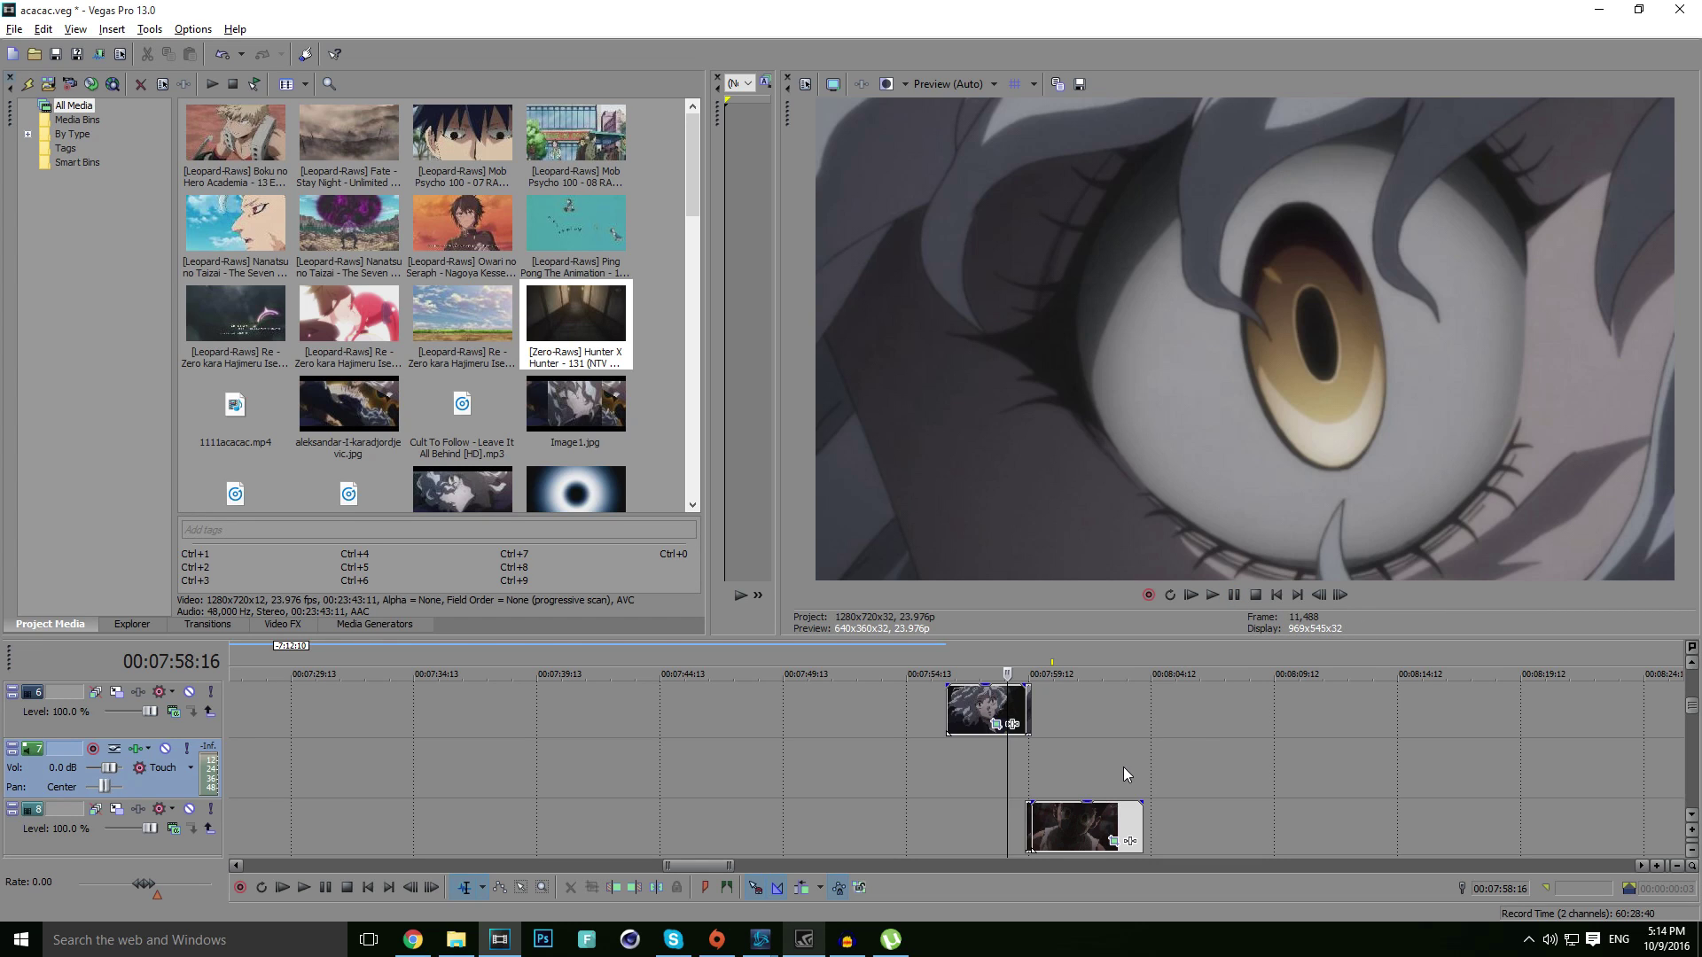